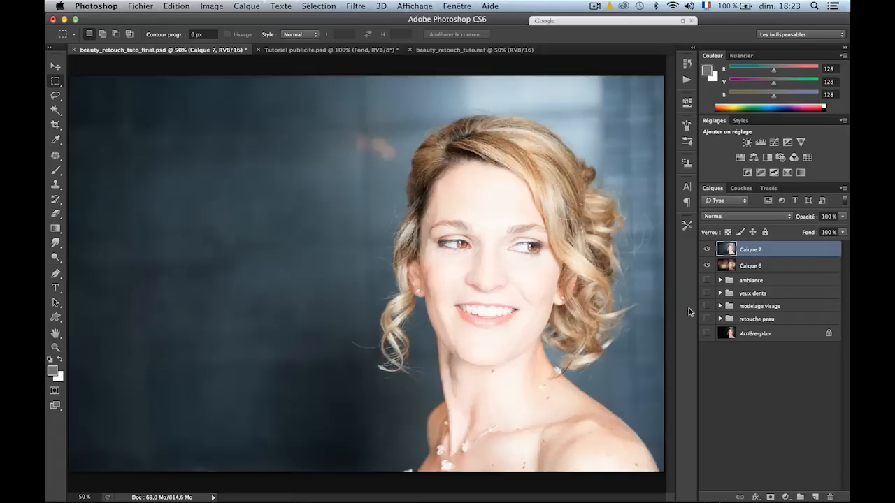
# Toggle the visibility of layer Calque 7 to compare the original and retouched portraits.
pyautogui.click(707, 250)
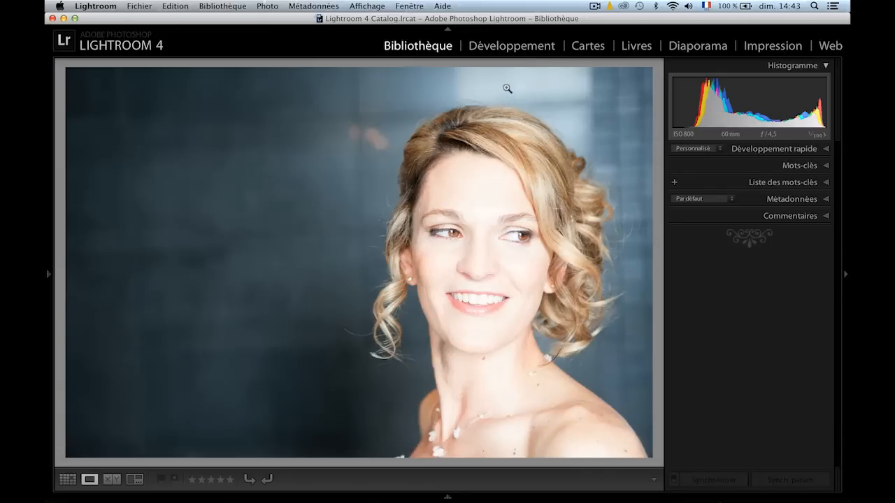
# Switch to Lightroom's Develop module and set the portrait's exposure to −0,85, contrast to +14 and highlights to −30.
pyautogui.click(511, 47)
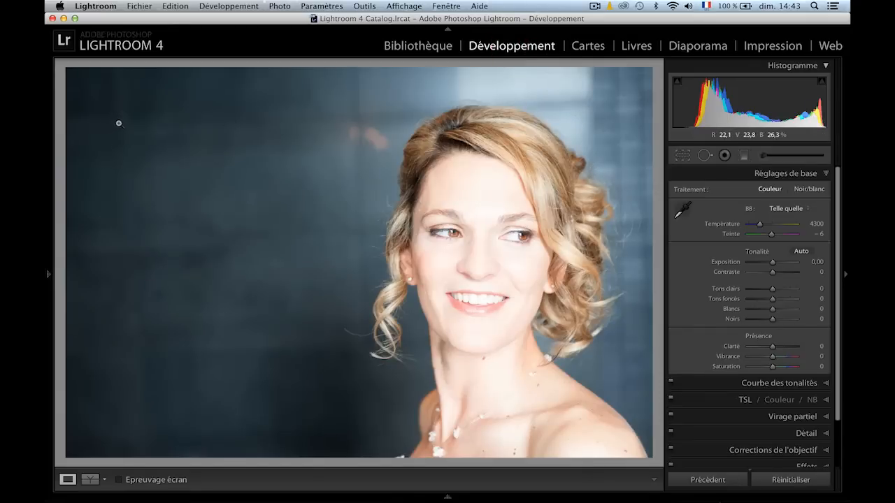
pyautogui.moveTo(48, 261)
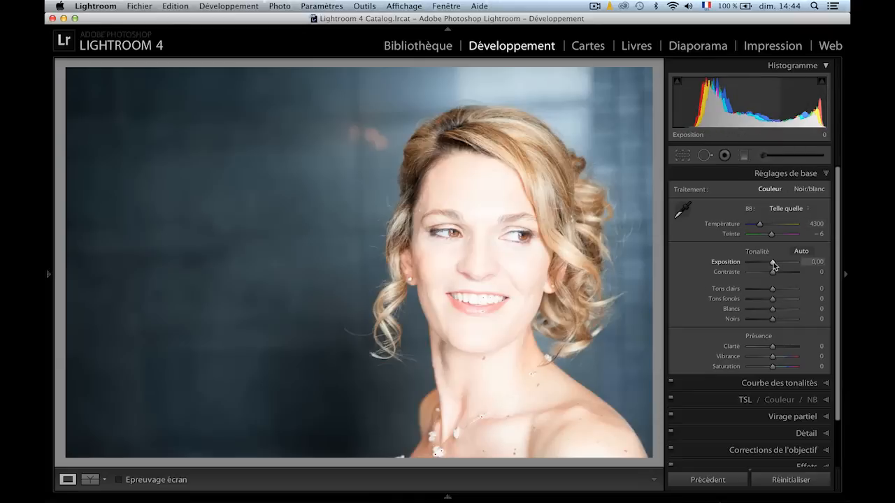
pyautogui.moveTo(774, 265); pyautogui.dragTo(768, 264)
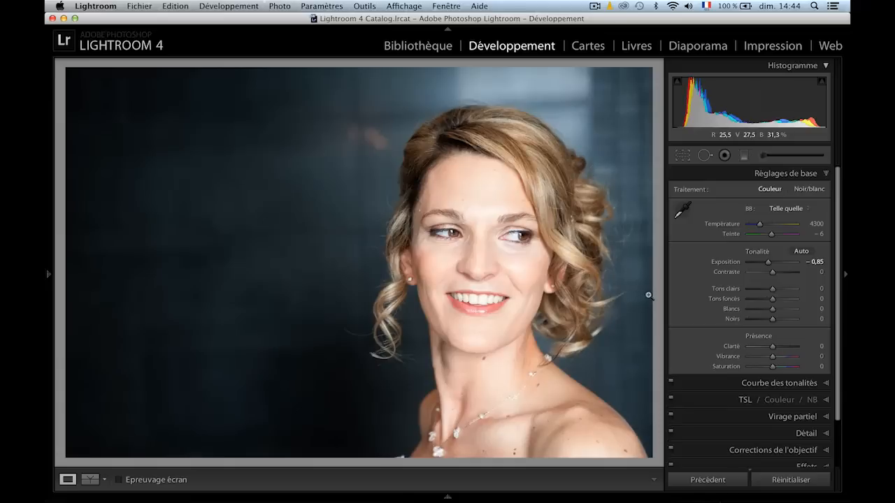
pyautogui.moveTo(772, 273); pyautogui.dragTo(767, 295)
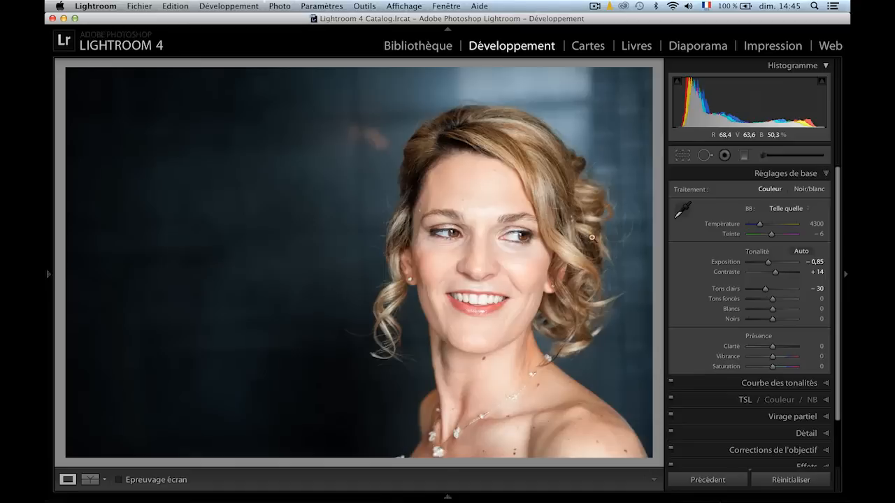
# Activate the adjustment brush and reset all its effect values to zero.
pyautogui.click(765, 157)
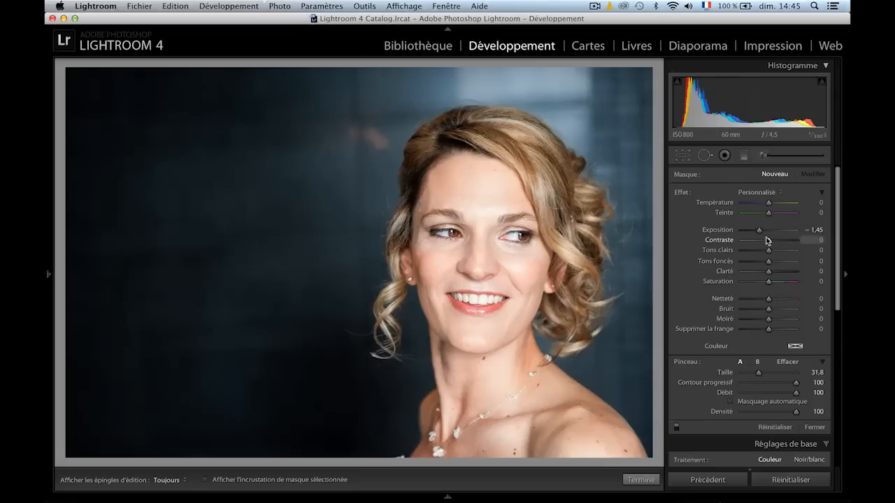
pyautogui.doubleClick(682, 195)
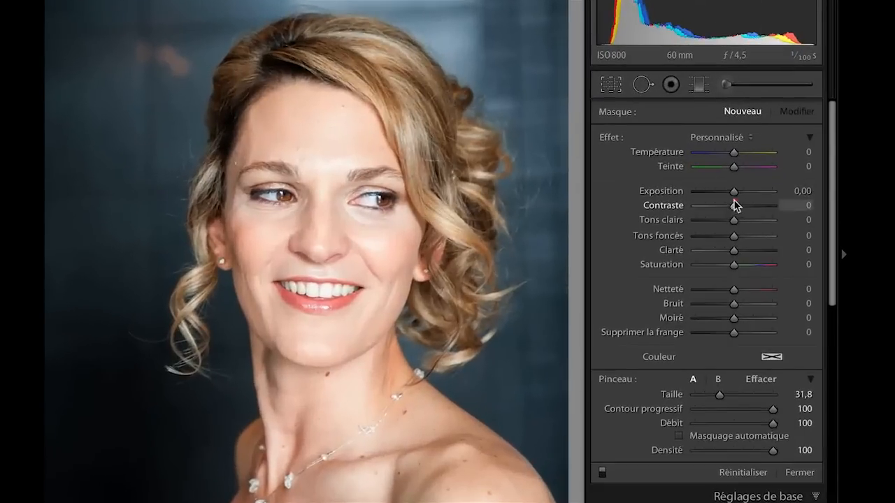
pyautogui.moveTo(734, 204); pyautogui.dragTo(716, 205)
pyautogui.moveTo(734, 191); pyautogui.dragTo(767, 191)
pyautogui.moveTo(734, 250); pyautogui.dragTo(718, 251)
pyautogui.moveTo(735, 236); pyautogui.dragTo(761, 236)
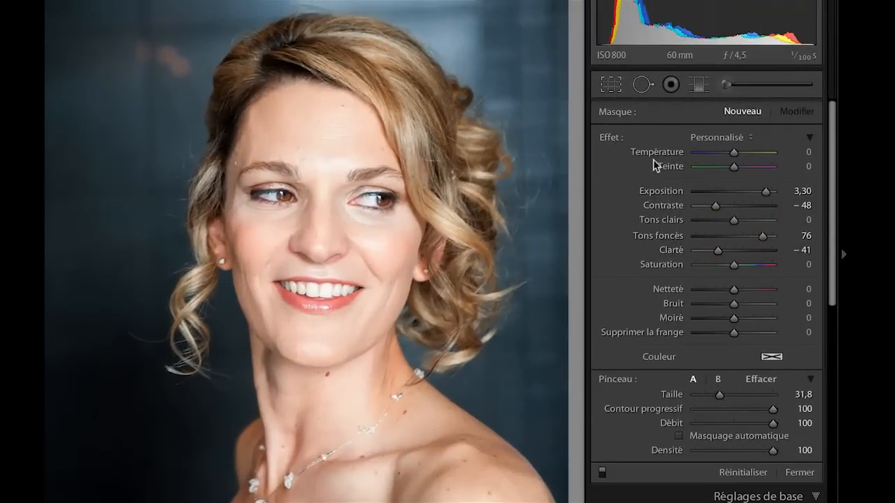
pyautogui.doubleClick(609, 139)
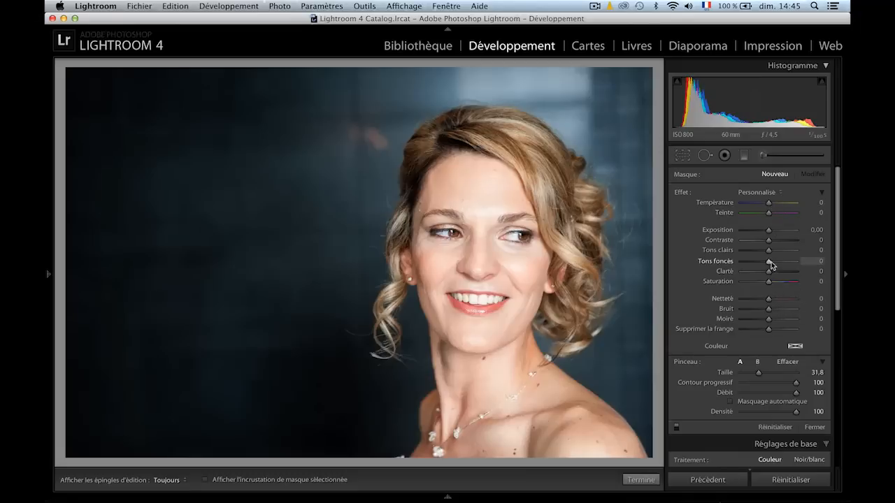
# Paint a −2,27 exposure mask over the background left of the woman, and ease that mask's exposure to −1,23.
pyautogui.moveTo(769, 230); pyautogui.dragTo(753, 230)
pyautogui.press('h')
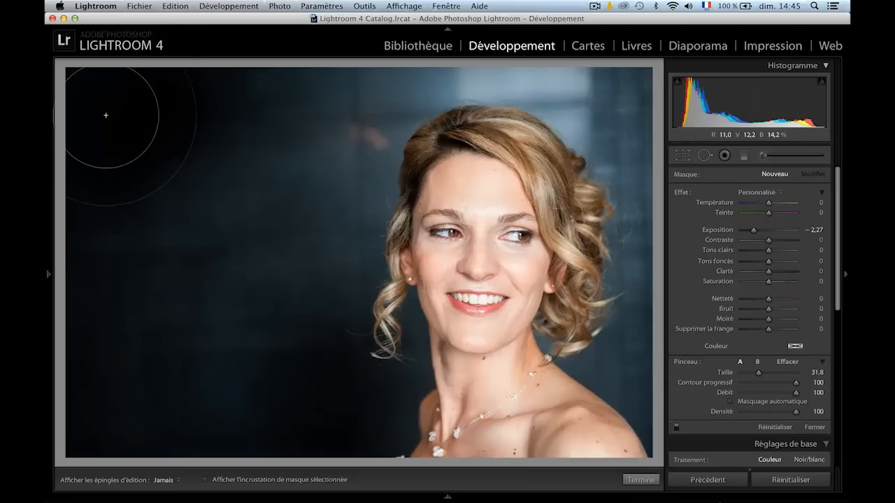
pyautogui.moveTo(106, 115)
pyautogui.mouseDown()
pyautogui.moveTo(186, 182)
pyautogui.moveTo(290, 86)
pyautogui.moveTo(266, 188)
pyautogui.moveTo(369, 89)
pyautogui.moveTo(341, 266)
pyautogui.moveTo(337, 243)
pyautogui.moveTo(135, 248)
pyautogui.moveTo(92, 299)
pyautogui.moveTo(104, 414)
pyautogui.moveTo(169, 386)
pyautogui.moveTo(288, 391)
pyautogui.moveTo(277, 288)
pyautogui.moveTo(327, 392)
pyautogui.moveTo(284, 243)
pyautogui.moveTo(343, 141)
pyautogui.moveTo(395, 88)
pyautogui.mouseUp()
pyautogui.press('h')
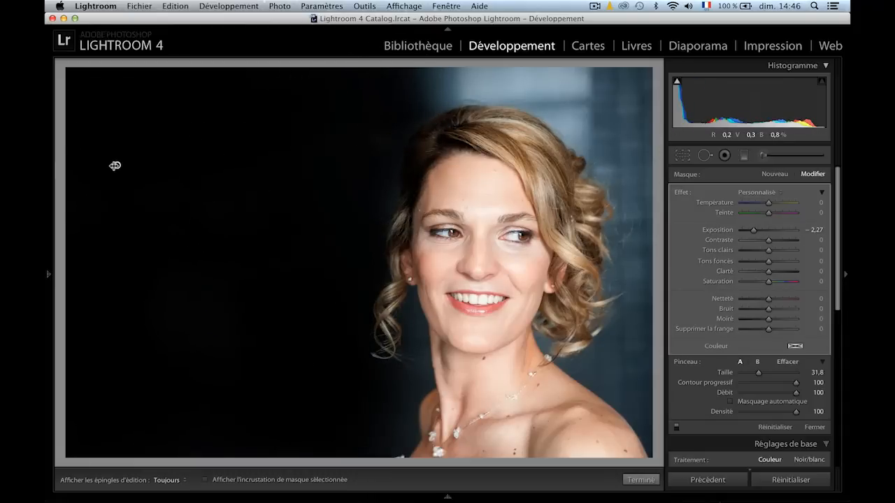
pyautogui.moveTo(116, 165)
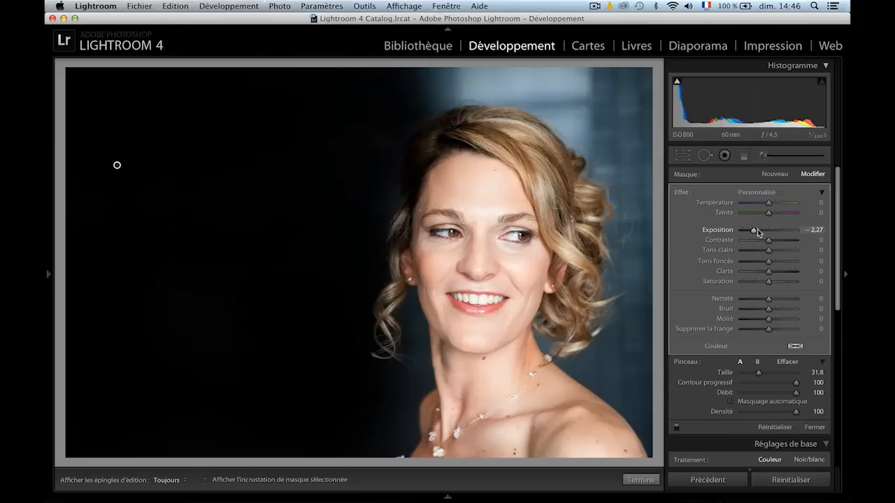
pyautogui.moveTo(754, 233)
pyautogui.mouseDown()
pyautogui.moveTo(801, 236)
pyautogui.moveTo(762, 233)
pyautogui.mouseUp()
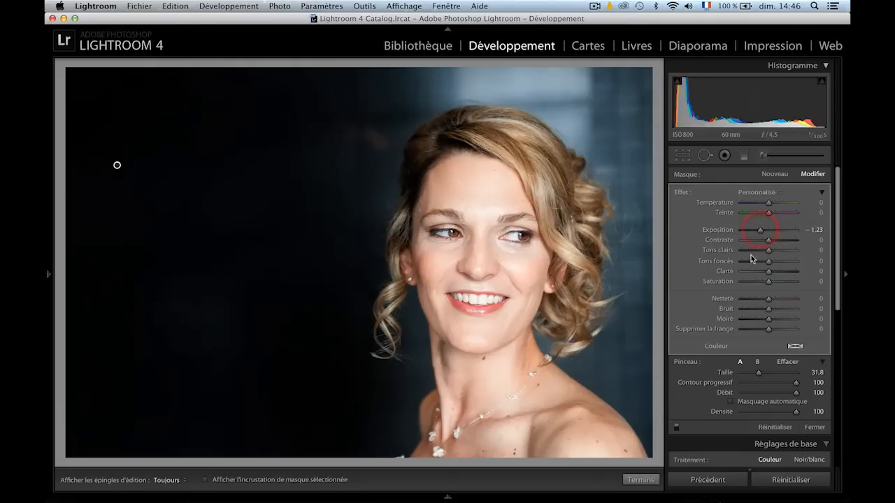
# Paint a new mask with brush size 20,2 over the background above and right of the woman, with exposure −1,41, and close the brush.
pyautogui.click(771, 174)
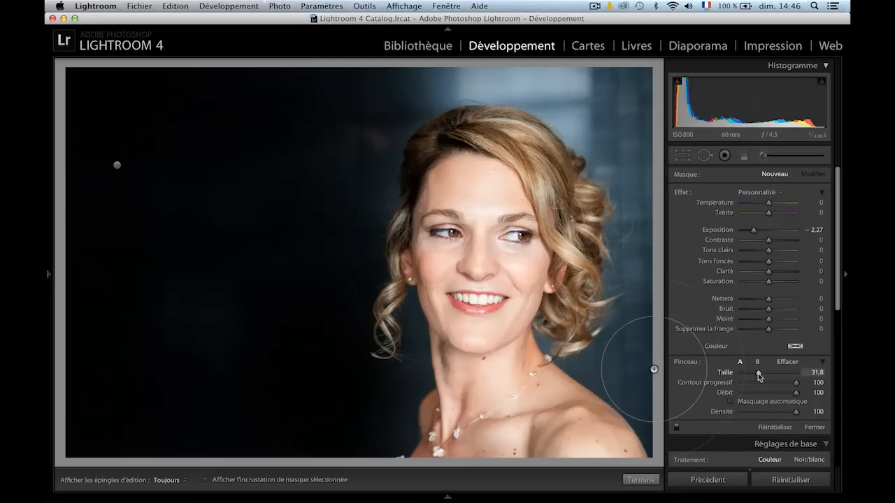
pyautogui.moveTo(760, 377); pyautogui.dragTo(751, 374)
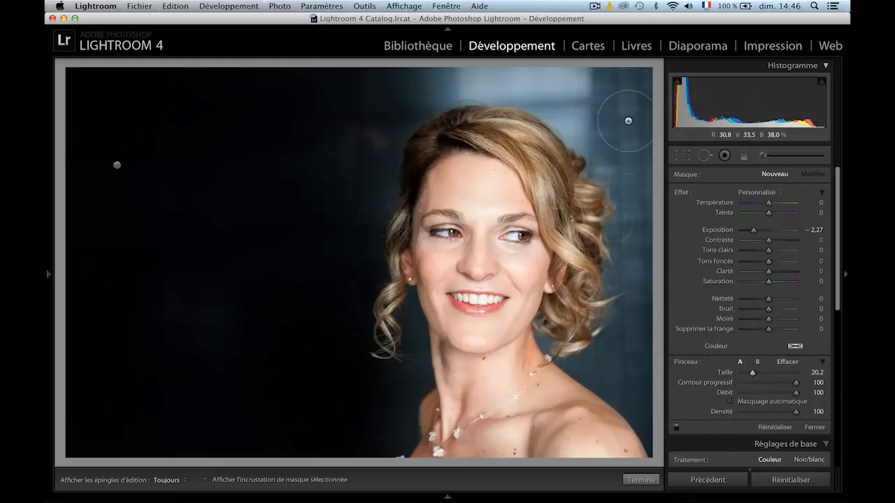
pyautogui.press('h')
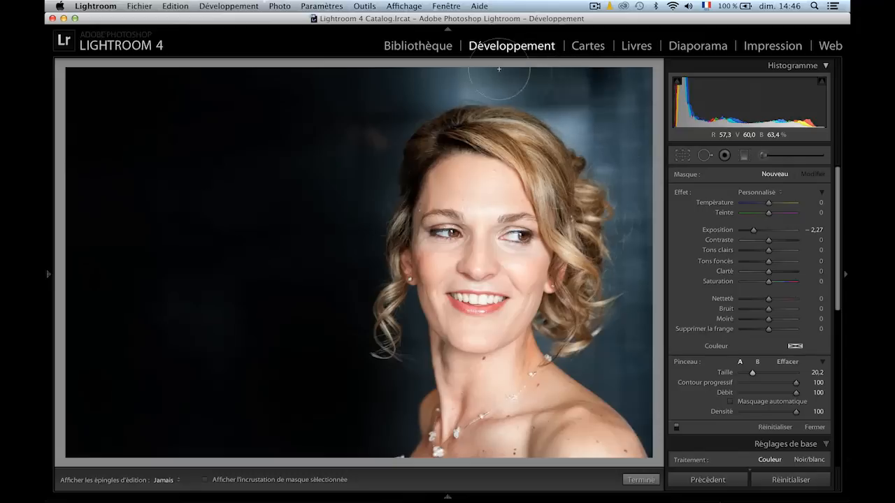
pyautogui.moveTo(500, 69)
pyautogui.mouseDown()
pyautogui.moveTo(626, 111)
pyautogui.moveTo(626, 100)
pyautogui.moveTo(642, 121)
pyautogui.moveTo(647, 202)
pyautogui.moveTo(649, 140)
pyautogui.moveTo(659, 239)
pyautogui.moveTo(657, 394)
pyautogui.moveTo(651, 308)
pyautogui.mouseUp()
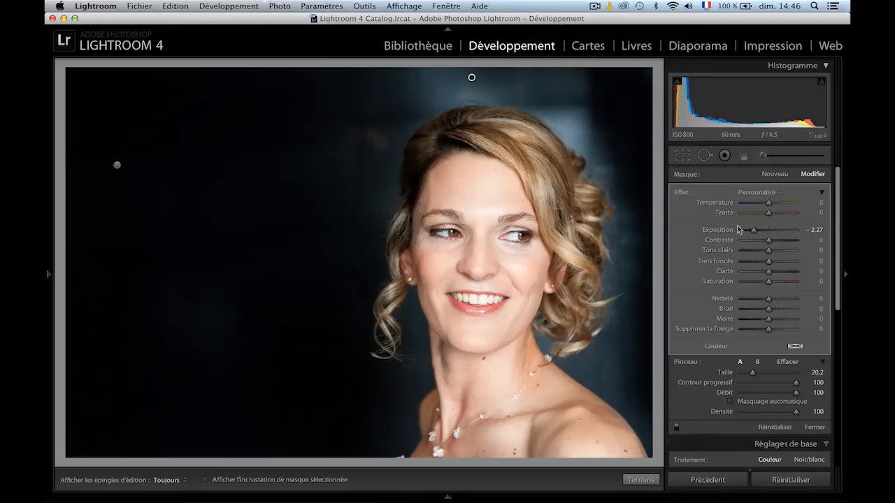
pyautogui.moveTo(752, 231); pyautogui.dragTo(762, 233)
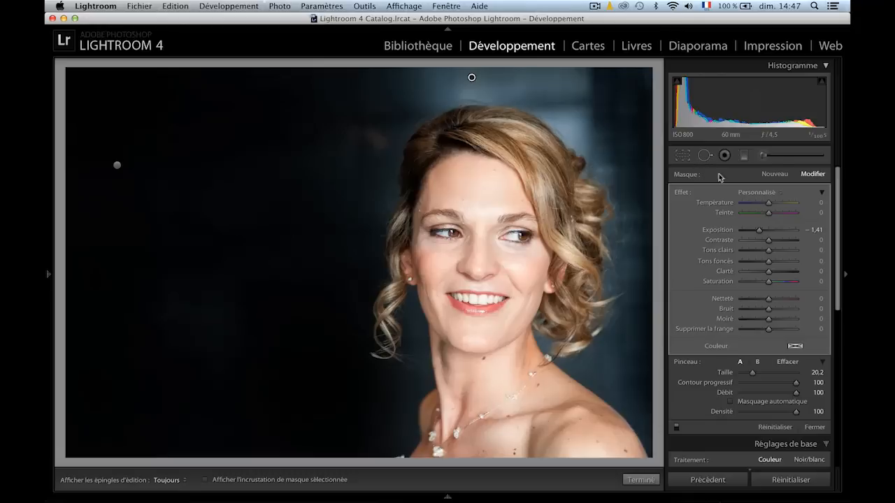
pyautogui.click(765, 174)
pyautogui.press('k')
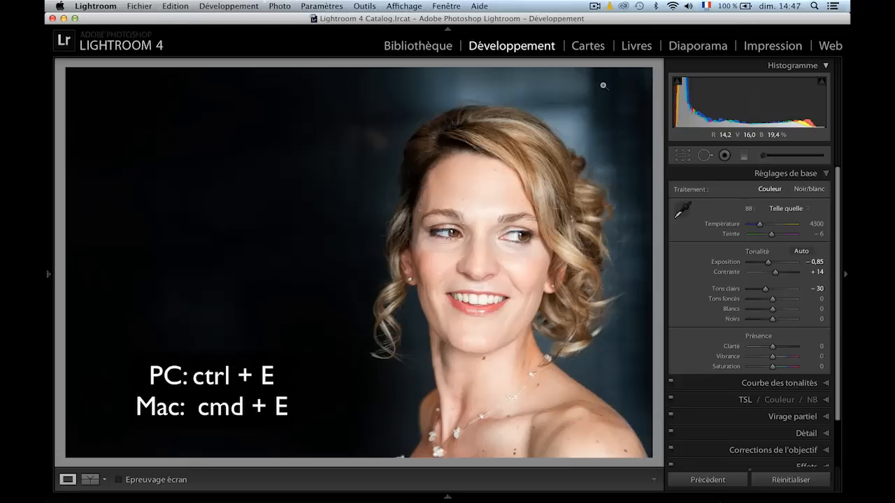
# Open the developed photo in Photoshop keeping its embedded colour profile, and select the rectangular marquee tool.
pyautogui.press('super+e')
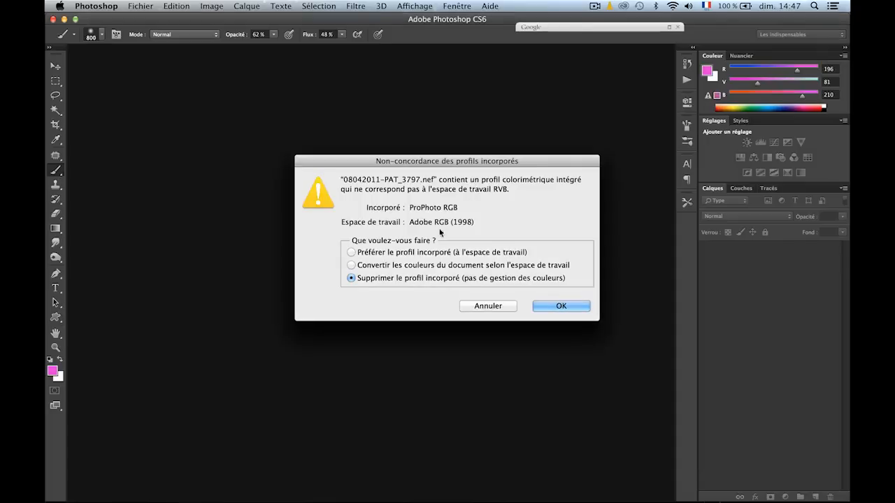
pyautogui.click(443, 251)
pyautogui.click(548, 305)
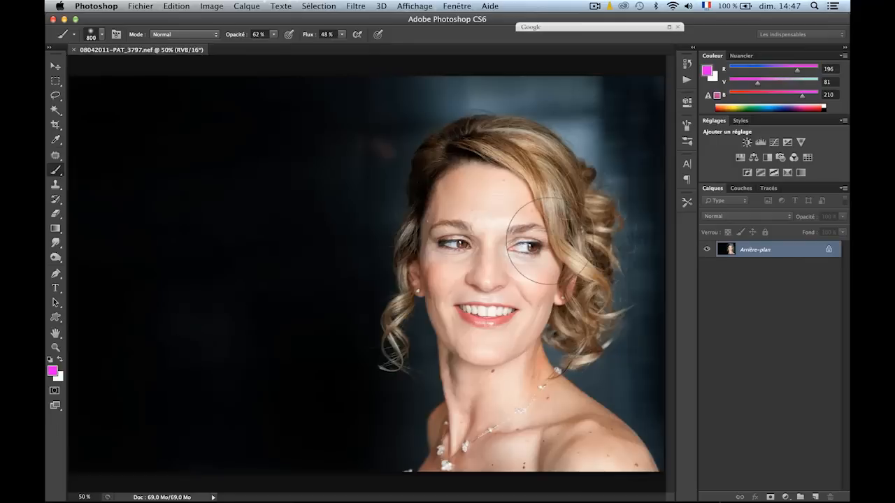
pyautogui.click(56, 80)
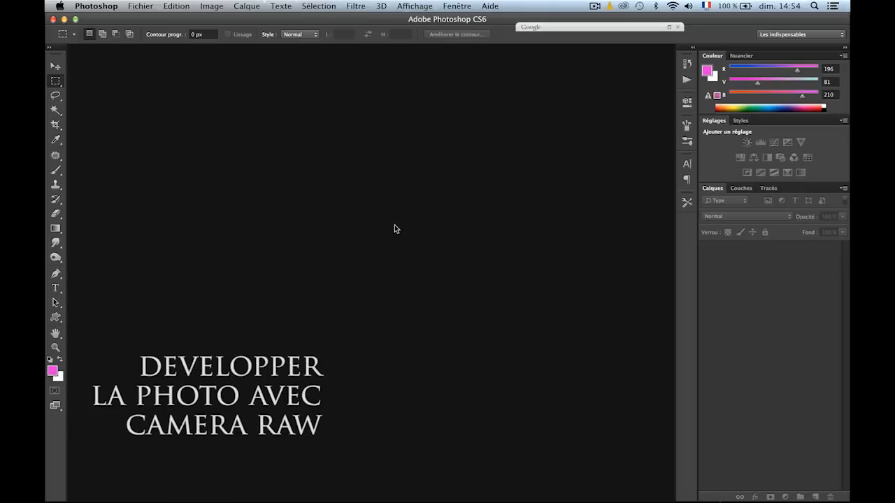
# Open beauty_retouch_tuto.nef from the Beauty Retouching folder in Camera Raw.
pyautogui.click(143, 6)
pyautogui.click(149, 30)
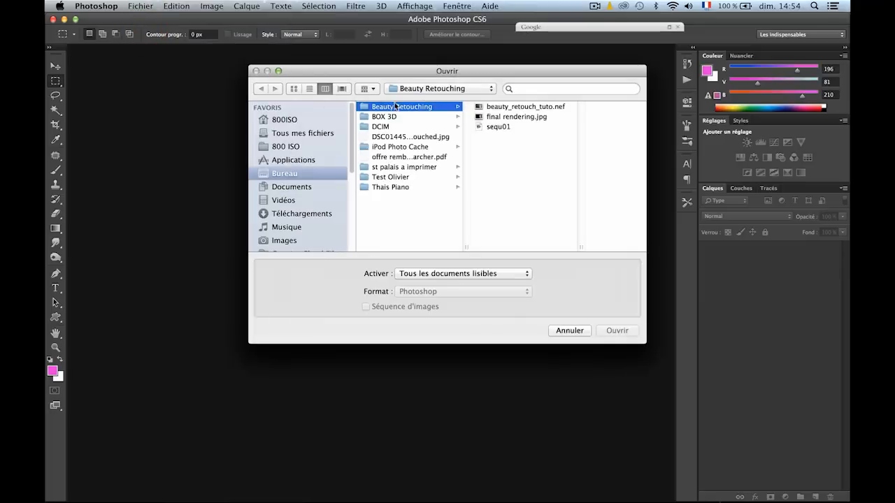
pyautogui.click(491, 107)
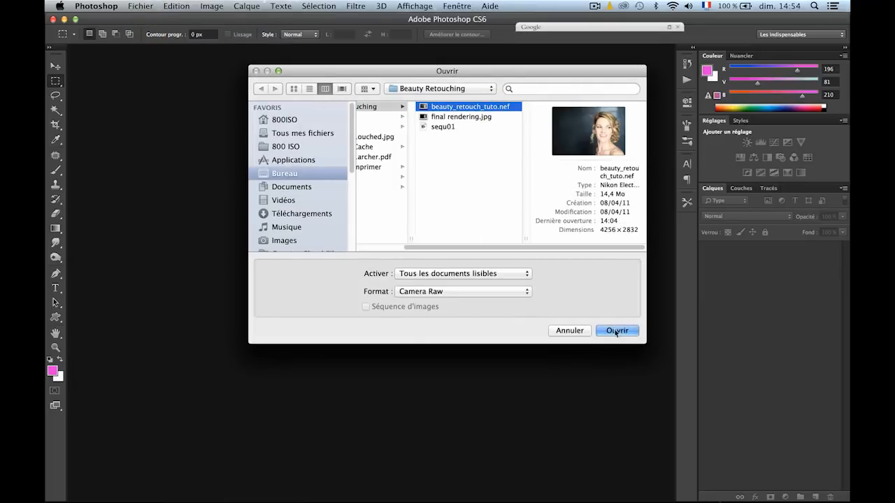
pyautogui.click(618, 331)
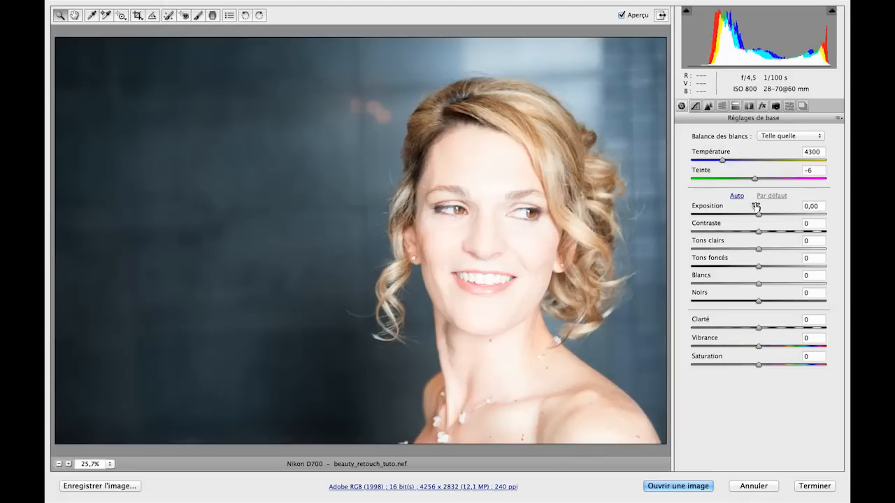
# Set the raw photo's exposure to −0,85, contrast to +13 and highlights to −21.
pyautogui.moveTo(758, 215); pyautogui.dragTo(749, 217)
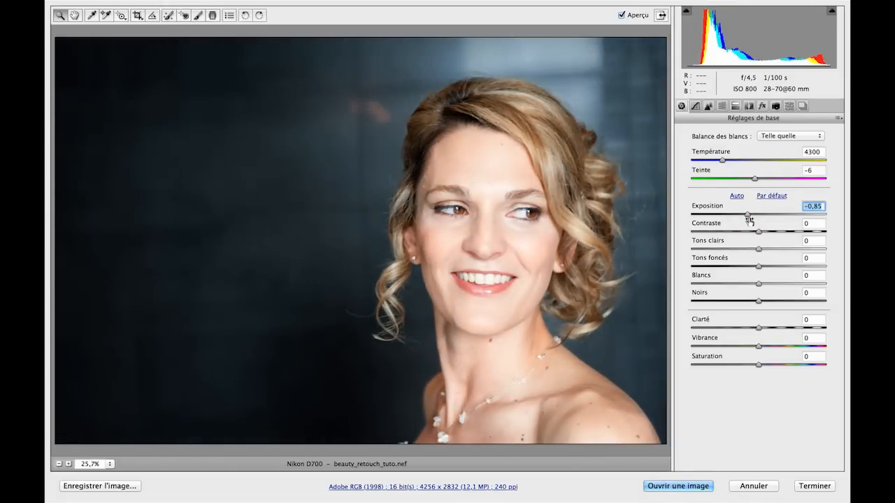
pyautogui.click(760, 232)
pyautogui.moveTo(759, 231); pyautogui.dragTo(745, 252)
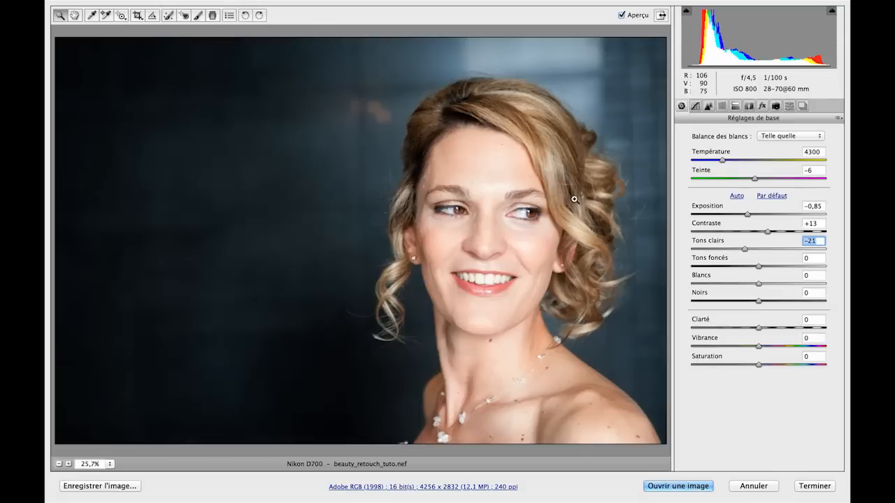
# Activate the adjustment brush, set its size to 20, and zero its exposure and shadows (Tons foncés).
pyautogui.click(198, 16)
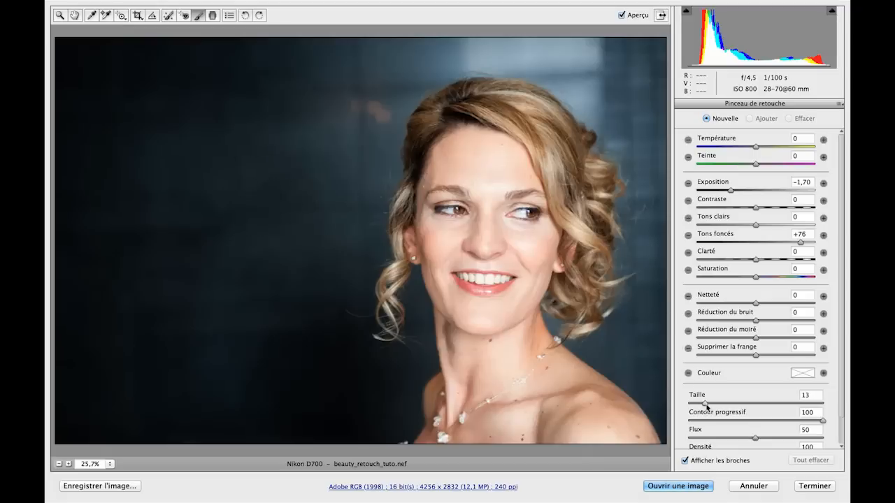
pyautogui.moveTo(705, 404); pyautogui.dragTo(715, 404)
pyautogui.moveTo(731, 190); pyautogui.dragTo(756, 194)
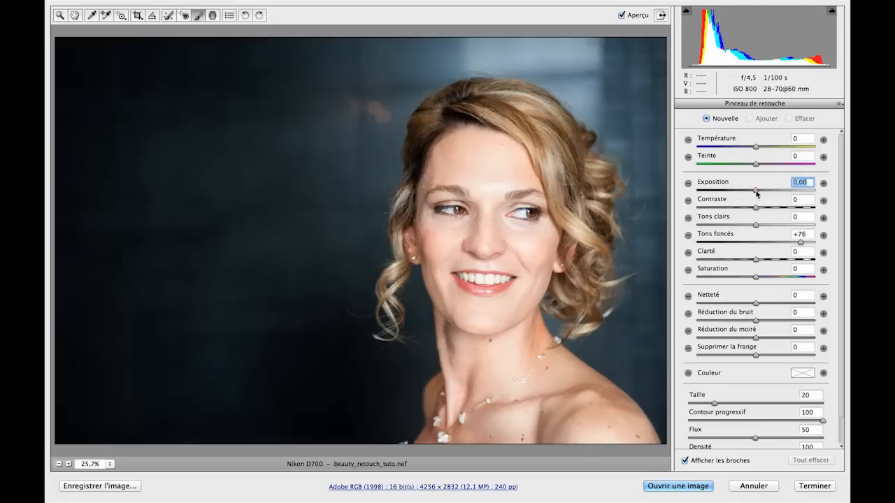
pyautogui.click(801, 243)
pyautogui.moveTo(802, 243); pyautogui.dragTo(756, 242)
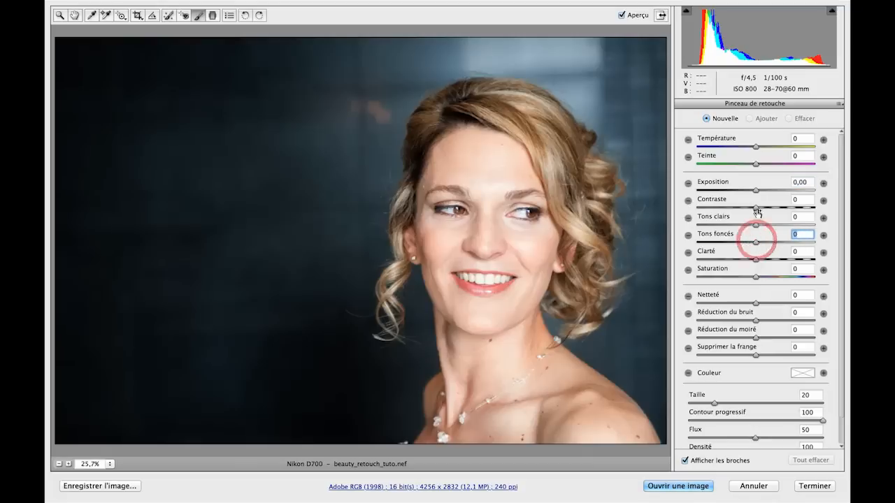
pyautogui.click(758, 208)
pyautogui.moveTo(758, 208); pyautogui.dragTo(783, 207)
pyautogui.doubleClick(773, 208)
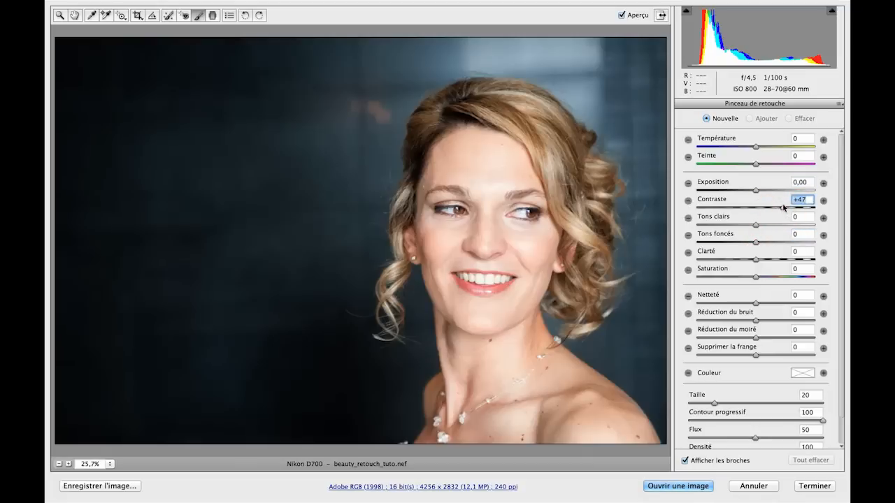
pyautogui.doubleClick(783, 207)
# Set the brush exposure to −1,00 and paint over the whole background left of the woman.
pyautogui.moveTo(756, 190); pyautogui.dragTo(741, 192)
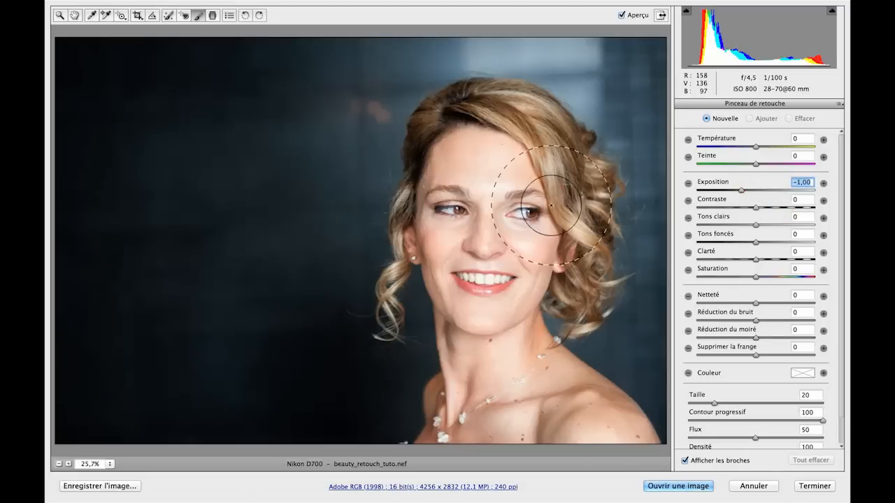
pyautogui.click(100, 109)
pyautogui.moveTo(100, 109)
pyautogui.mouseDown()
pyautogui.moveTo(60, 78)
pyautogui.moveTo(106, 103)
pyautogui.moveTo(189, 42)
pyautogui.moveTo(259, 83)
pyautogui.moveTo(306, 85)
pyautogui.moveTo(316, 107)
pyautogui.moveTo(390, 58)
pyautogui.moveTo(340, 193)
pyautogui.moveTo(267, 234)
pyautogui.moveTo(102, 207)
pyautogui.moveTo(115, 343)
pyautogui.moveTo(191, 370)
pyautogui.moveTo(246, 240)
pyautogui.moveTo(300, 305)
pyautogui.moveTo(277, 286)
pyautogui.moveTo(160, 251)
pyautogui.moveTo(132, 357)
pyautogui.moveTo(282, 380)
pyautogui.moveTo(320, 408)
pyautogui.moveTo(245, 349)
pyautogui.moveTo(258, 178)
pyautogui.moveTo(327, 86)
pyautogui.moveTo(374, 52)
pyautogui.moveTo(255, 188)
pyautogui.moveTo(174, 108)
pyautogui.moveTo(104, 85)
pyautogui.moveTo(183, 236)
pyautogui.moveTo(254, 347)
pyautogui.moveTo(289, 178)
pyautogui.moveTo(306, 167)
pyautogui.moveTo(300, 313)
pyautogui.moveTo(302, 248)
pyautogui.moveTo(380, 56)
pyautogui.mouseUp()
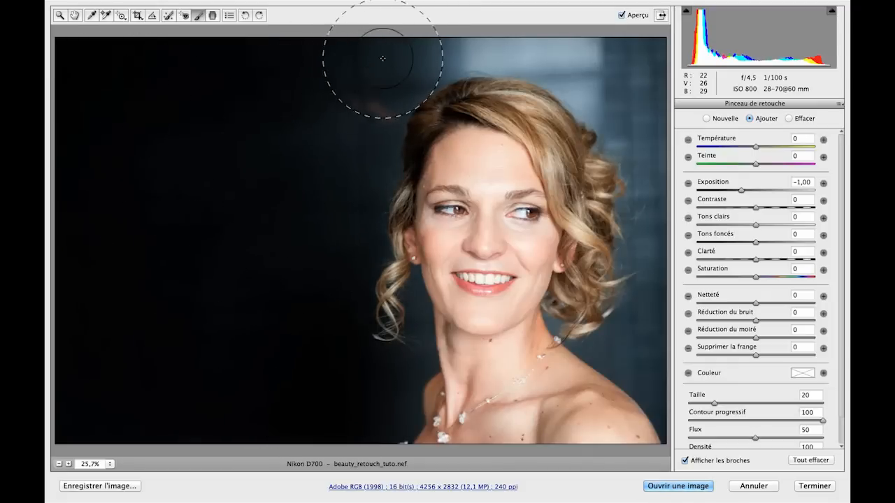
# Start a new brush mask, paint it over the background above and right of the woman, and set its exposure to −0,85.
pyautogui.click(707, 119)
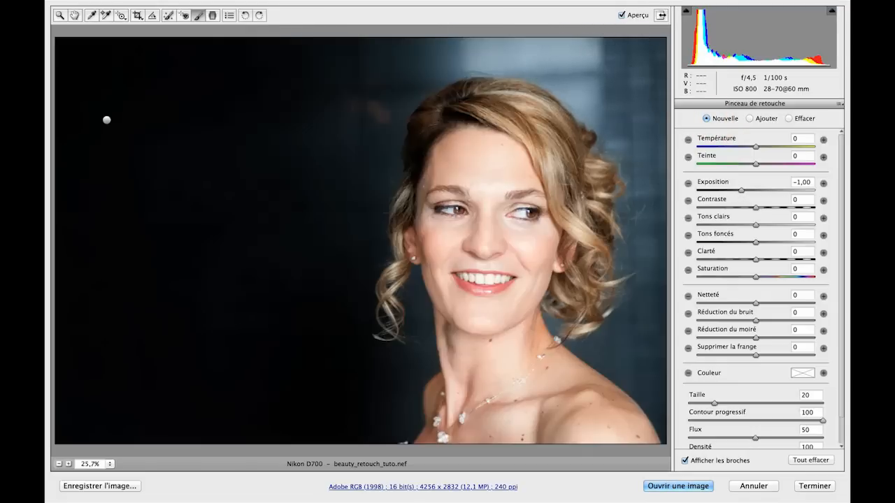
pyautogui.moveTo(567, 49)
pyautogui.mouseDown()
pyautogui.moveTo(640, 44)
pyautogui.moveTo(651, 123)
pyautogui.moveTo(642, 300)
pyautogui.moveTo(650, 371)
pyautogui.moveTo(682, 149)
pyautogui.moveTo(713, 164)
pyautogui.mouseUp()
pyautogui.moveTo(745, 191); pyautogui.dragTo(746, 191)
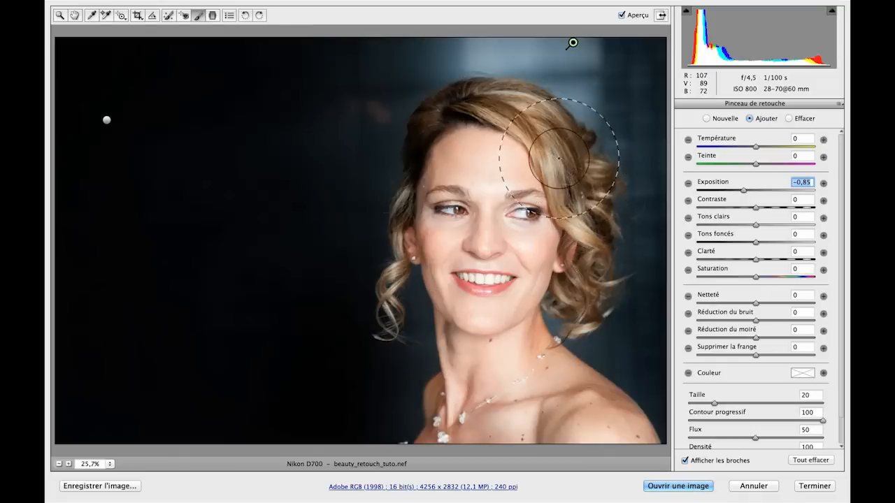
# Set the sharpening amount (Gain) to 60 and radius (Rayon) to 0,7, and open the developed image in Photoshop.
pyautogui.click(75, 16)
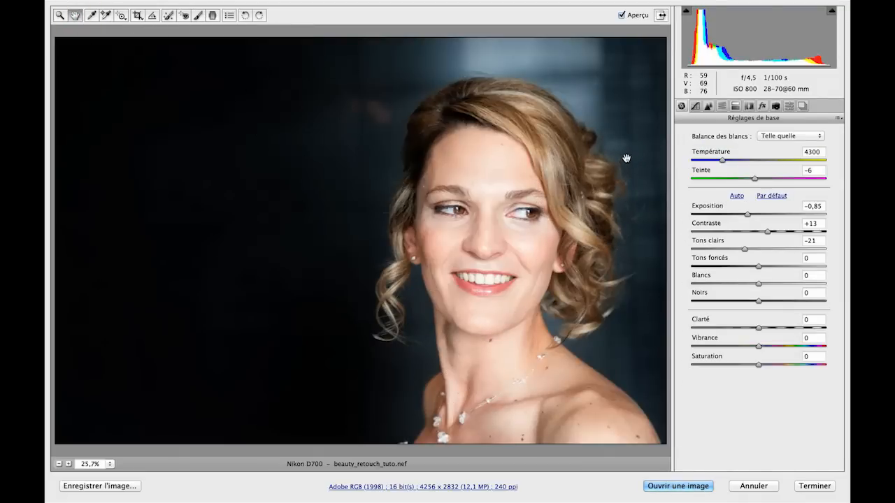
pyautogui.click(708, 107)
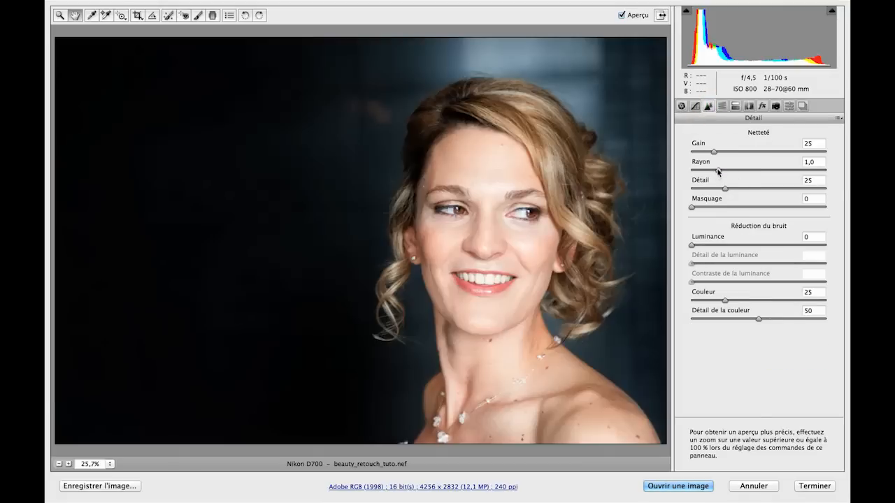
pyautogui.moveTo(718, 171); pyautogui.dragTo(744, 158)
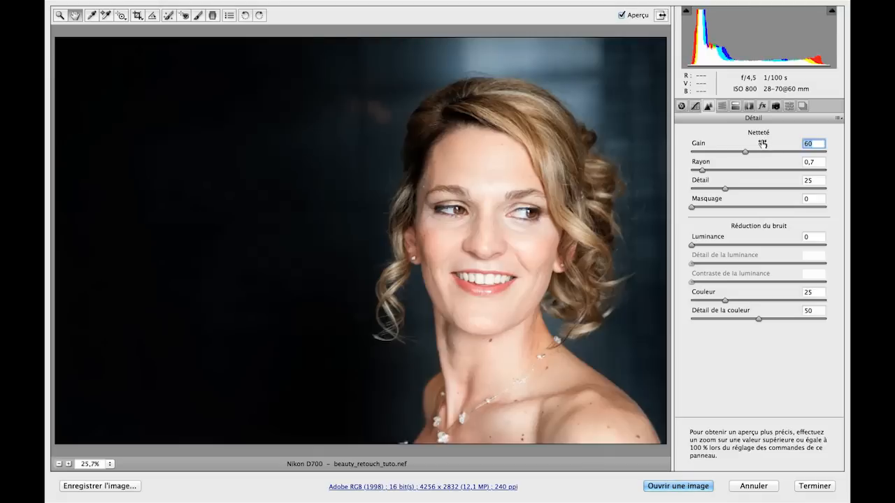
pyautogui.click(678, 486)
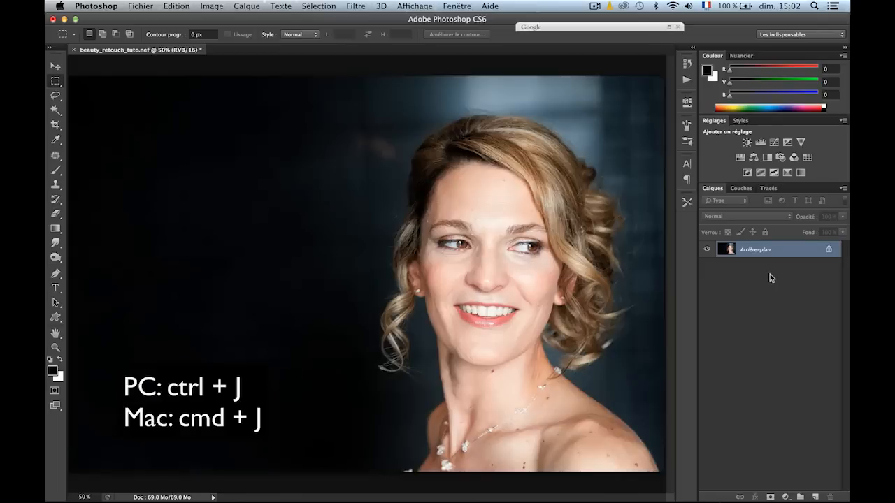
# Duplicate the background layer and apply a free transform that scales the copy's width to 98 %.
pyautogui.press('super+j')
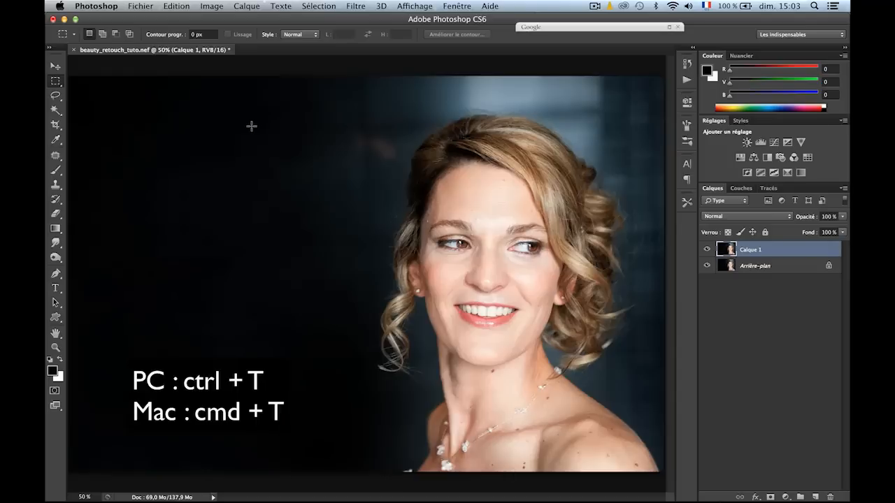
pyautogui.press('super+t')
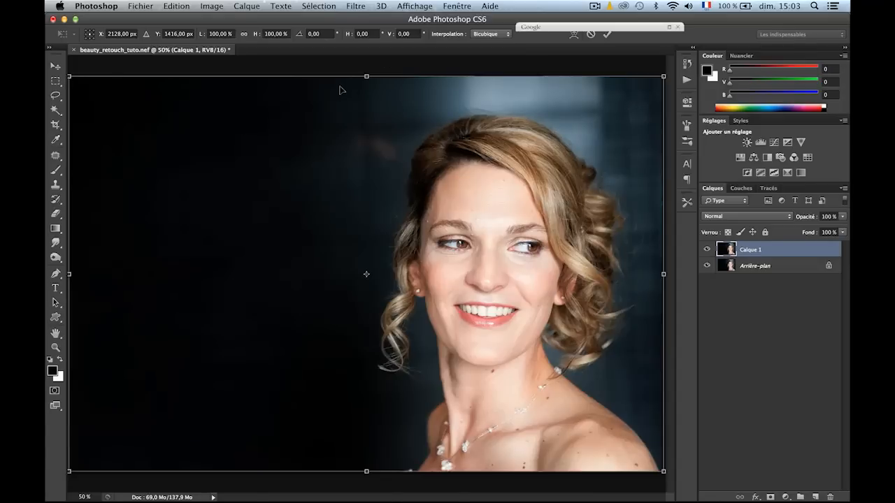
pyautogui.click(217, 33)
pyautogui.write('98')
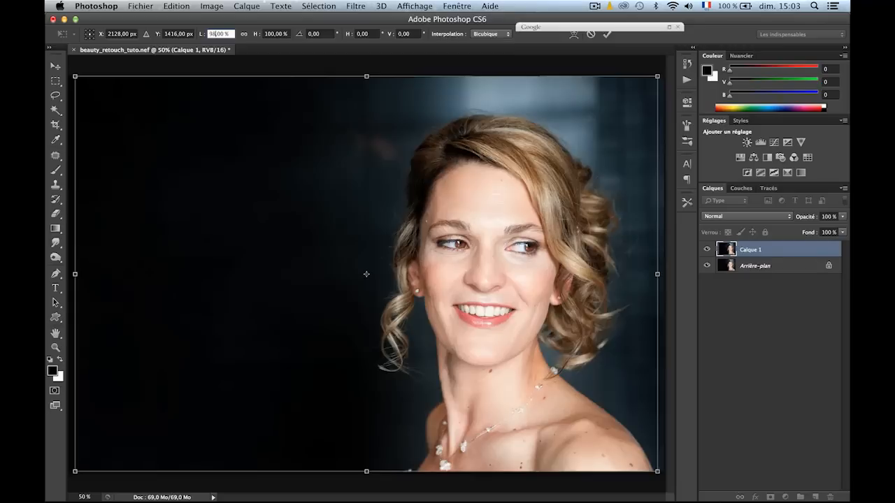
pyautogui.press('Return')
pyautogui.click(56, 85)
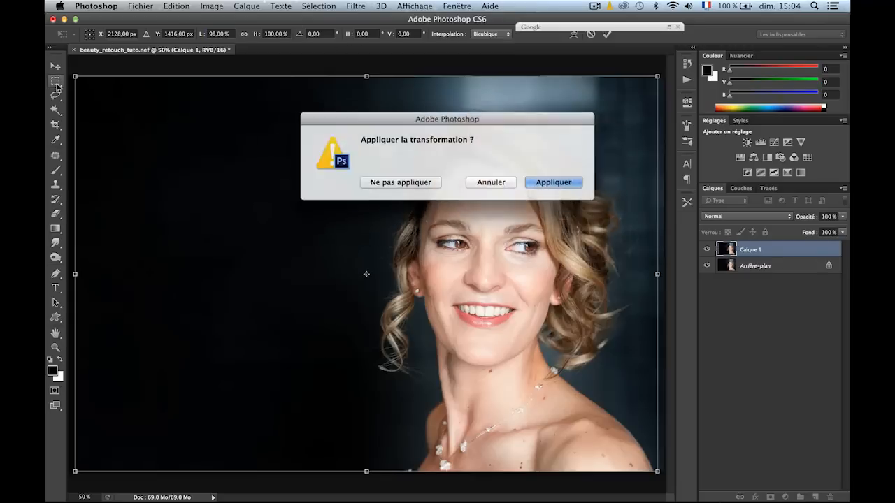
pyautogui.click(566, 183)
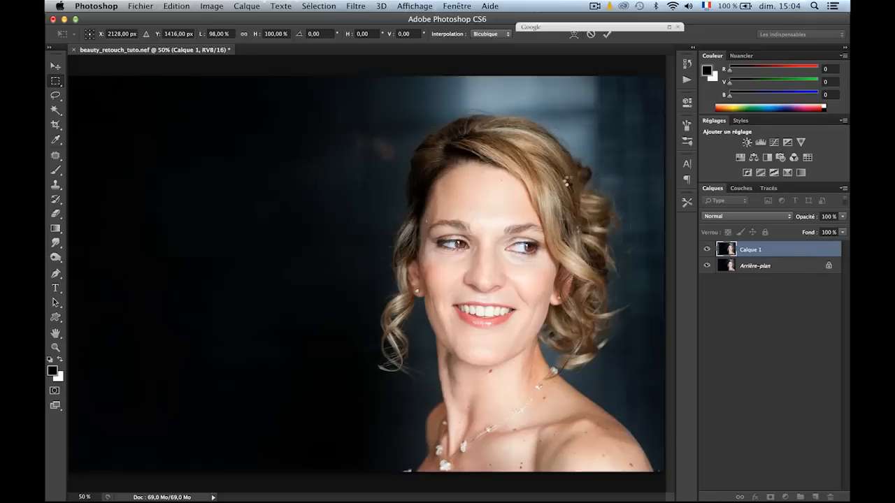
# Compare the narrowed copy with the original by toggling the visibility of Calque 1.
pyautogui.click(708, 249)
pyautogui.click(708, 250)
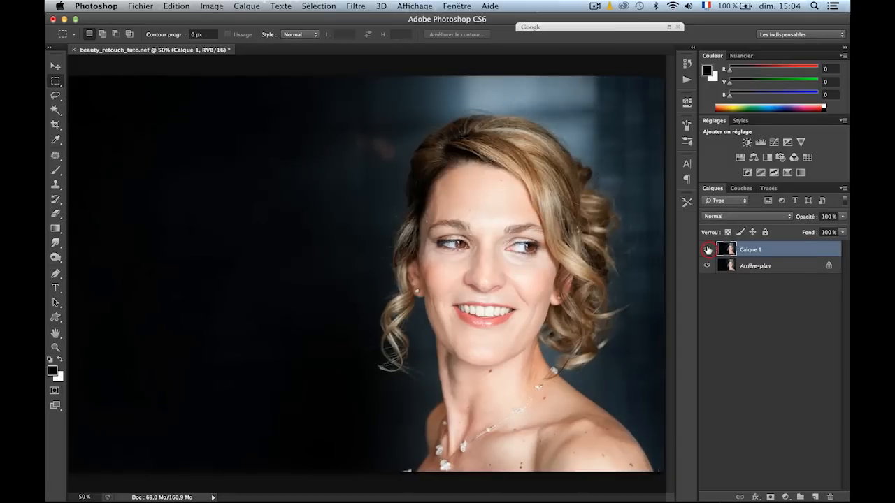
pyautogui.click(708, 250)
pyautogui.click(708, 250)
pyautogui.click(708, 249)
pyautogui.click(708, 250)
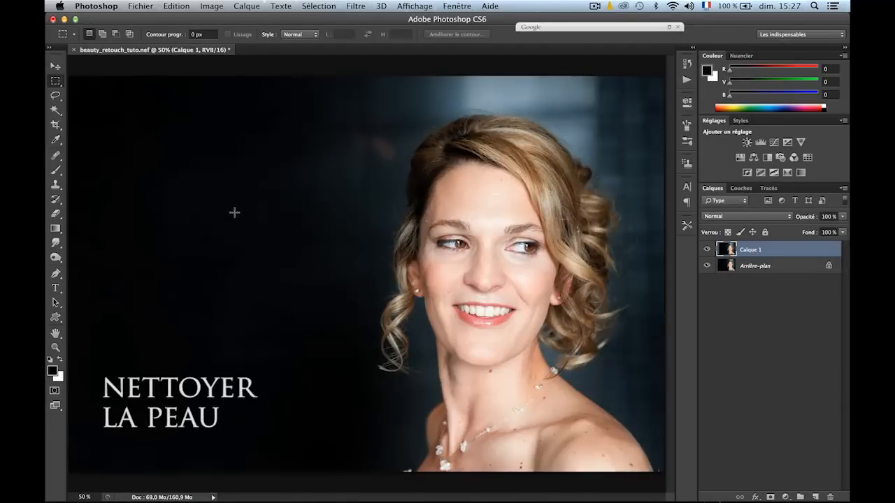
# Add a new empty layer above Calque 1 and name it "retouche peau".
pyautogui.scroll(5, 235, 212)
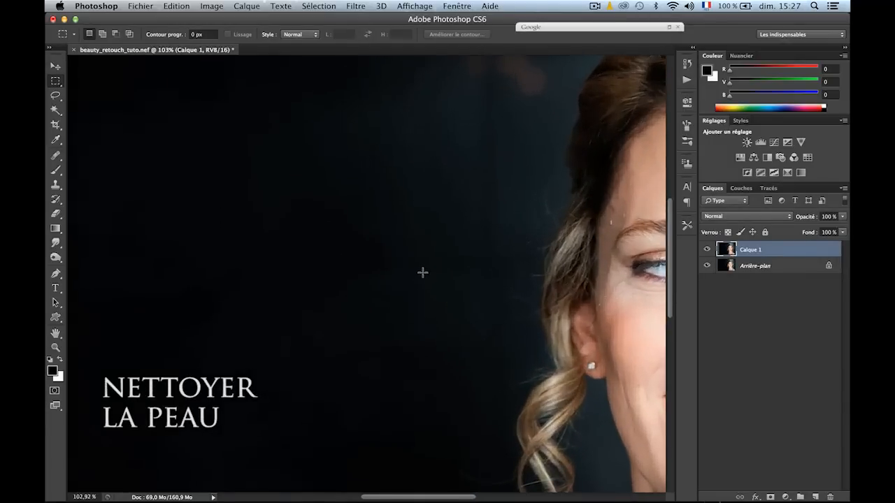
pyautogui.press('space')
pyautogui.moveTo(422, 273); pyautogui.dragTo(233, 254)
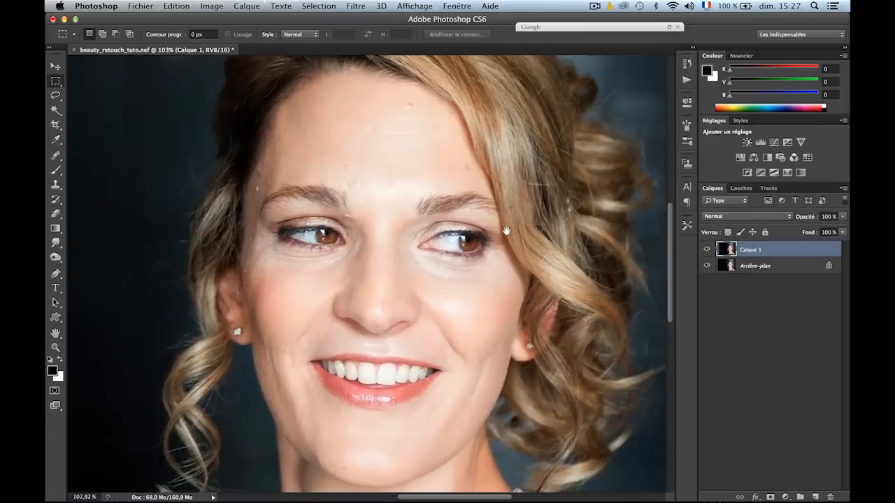
pyautogui.moveTo(506, 231); pyautogui.dragTo(514, 283)
pyautogui.moveTo(451, 314); pyautogui.dragTo(463, 285)
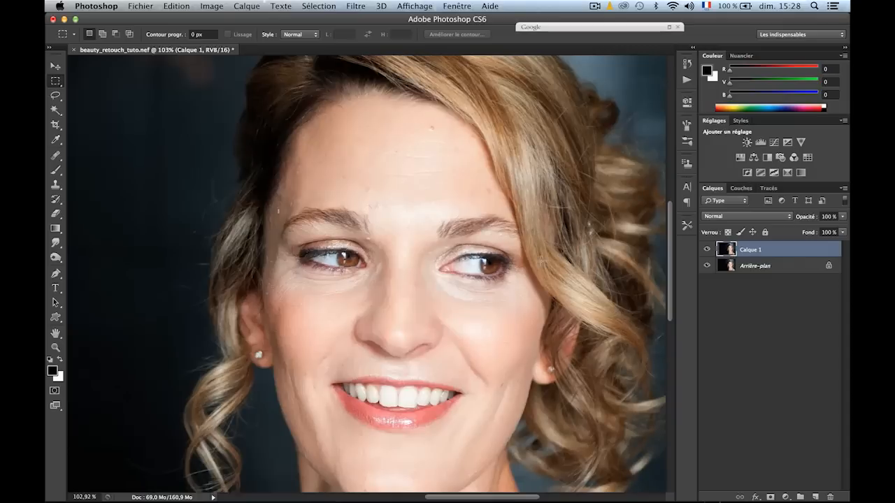
pyautogui.click(815, 497)
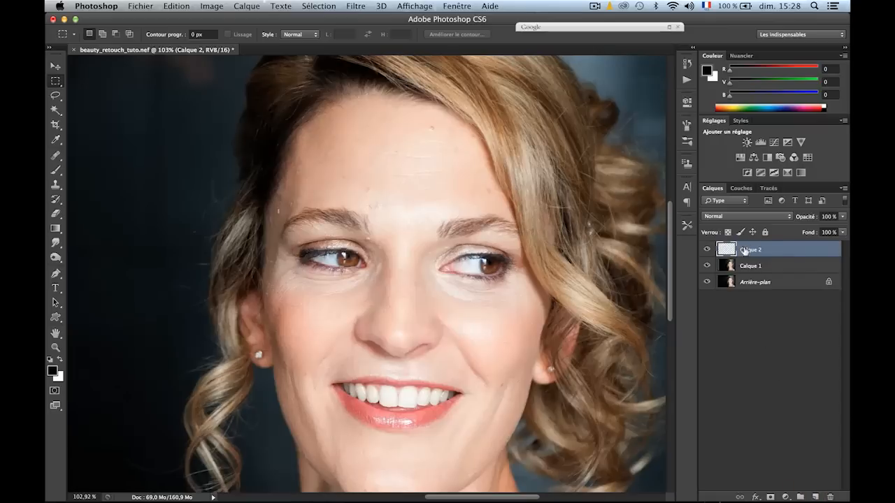
pyautogui.doubleClick(750, 250)
pyautogui.write('retouche peau')
pyautogui.press('Return')
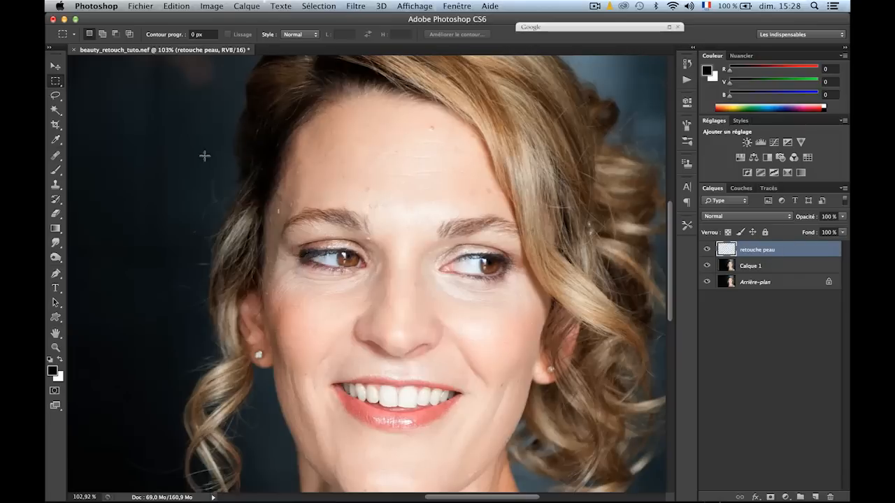
# Activate the Healing Brush (Correcteur) with a 36 px size and 56 % hardness, sampling all layers (Tous les calques).
pyautogui.click(56, 156)
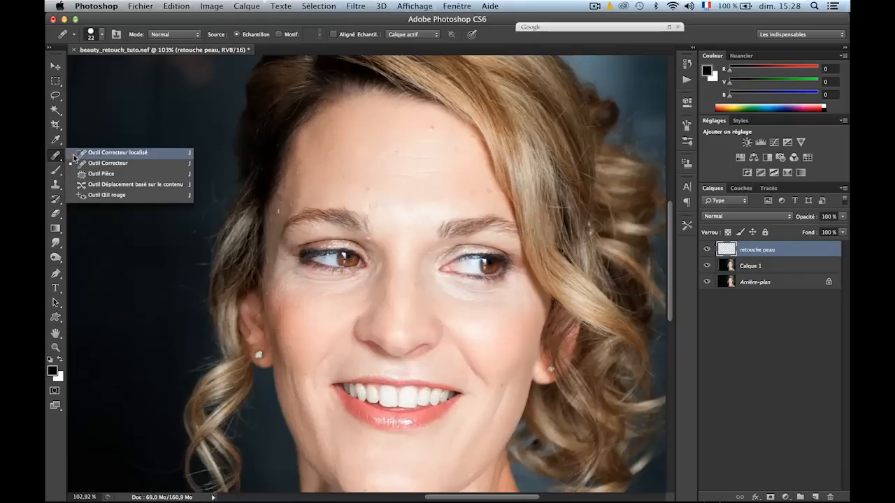
pyautogui.click(83, 163)
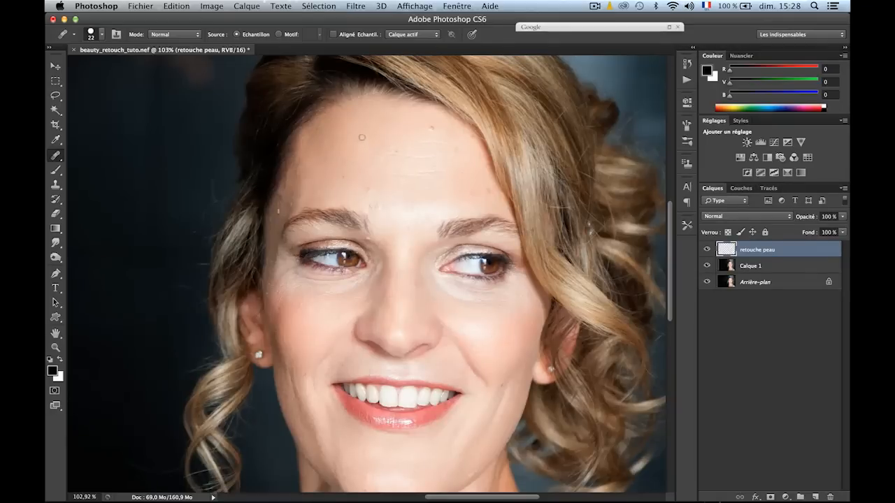
pyautogui.click(102, 35)
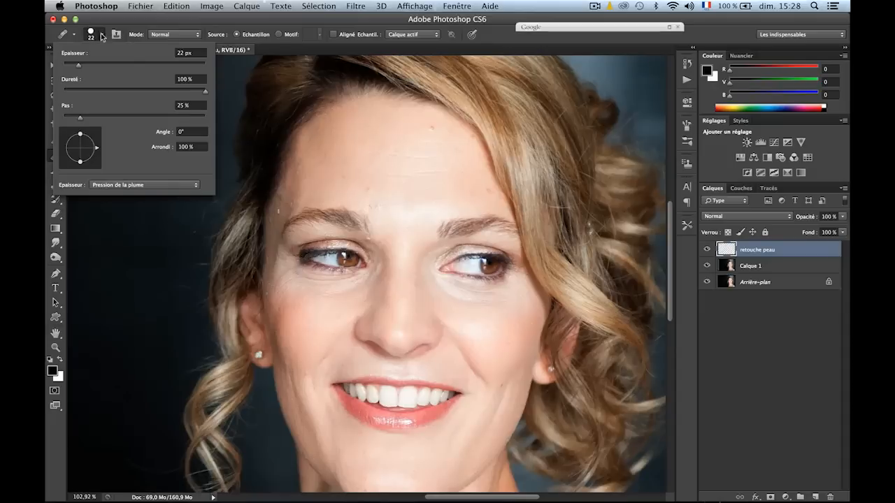
pyautogui.moveTo(79, 64)
pyautogui.mouseDown()
pyautogui.moveTo(145, 65)
pyautogui.moveTo(89, 67)
pyautogui.mouseUp()
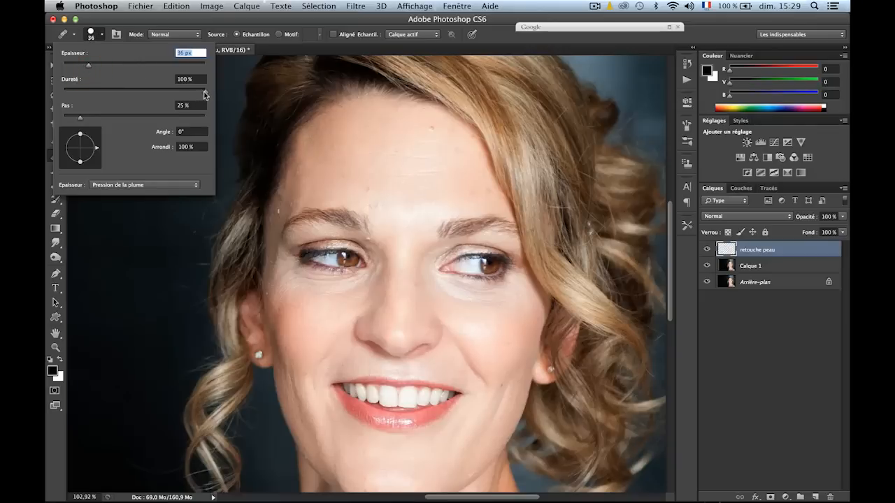
pyautogui.moveTo(206, 91); pyautogui.dragTo(144, 94)
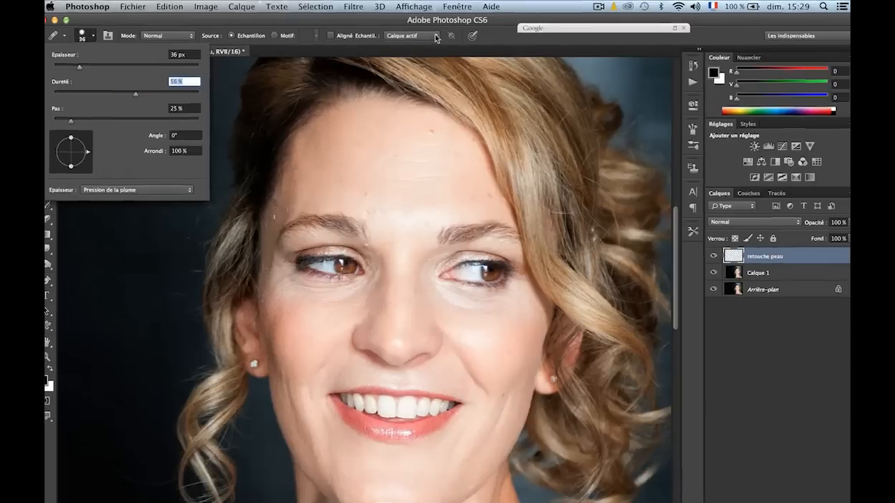
pyautogui.click(435, 38)
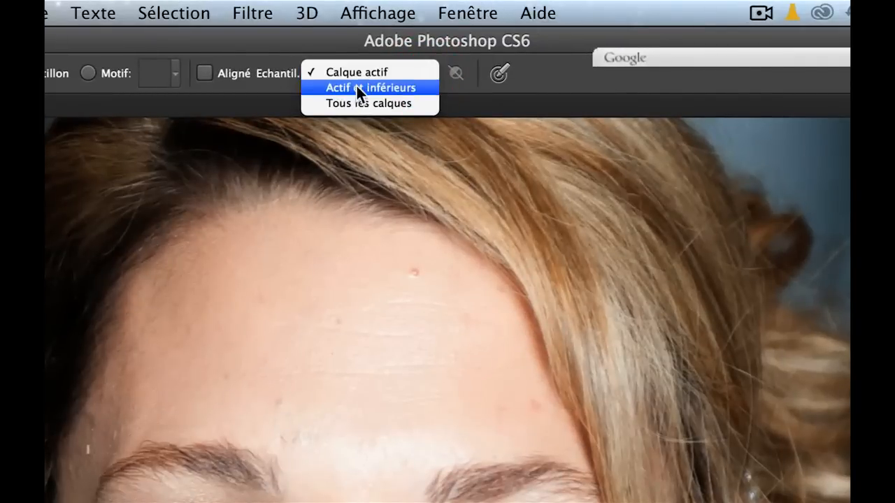
pyautogui.click(365, 103)
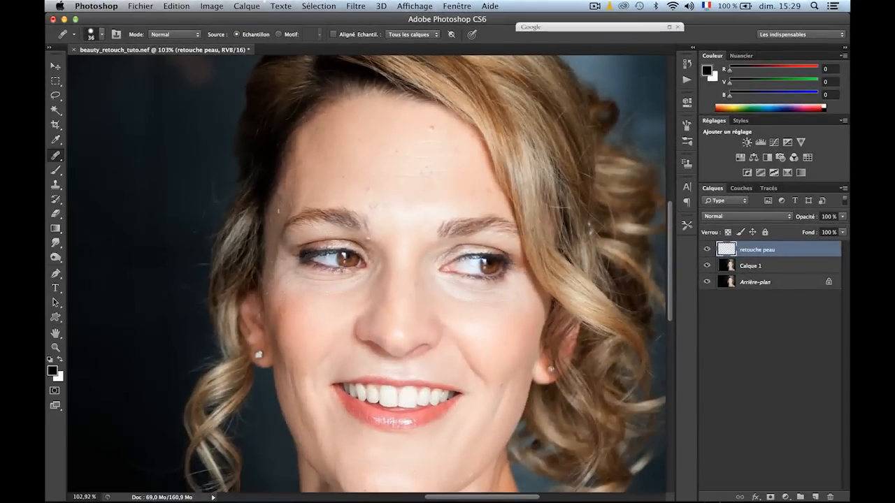
# Heal the red pimple high on the woman's forehead with clean skin sampled beside it.
pyautogui.scroll(5, 430, 184)
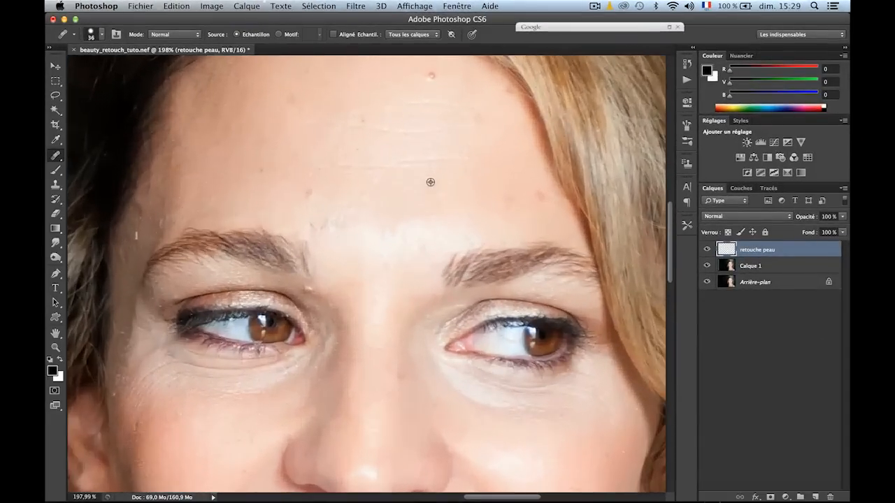
pyautogui.moveTo(452, 155); pyautogui.dragTo(437, 253)
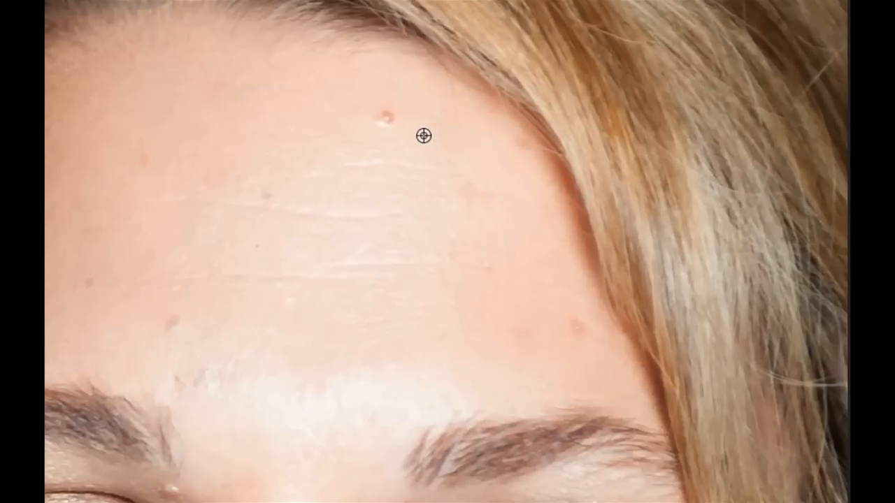
pyautogui.keyDown('alt'); pyautogui.click(431, 142); pyautogui.keyUp('alt')
pyautogui.click(377, 130)
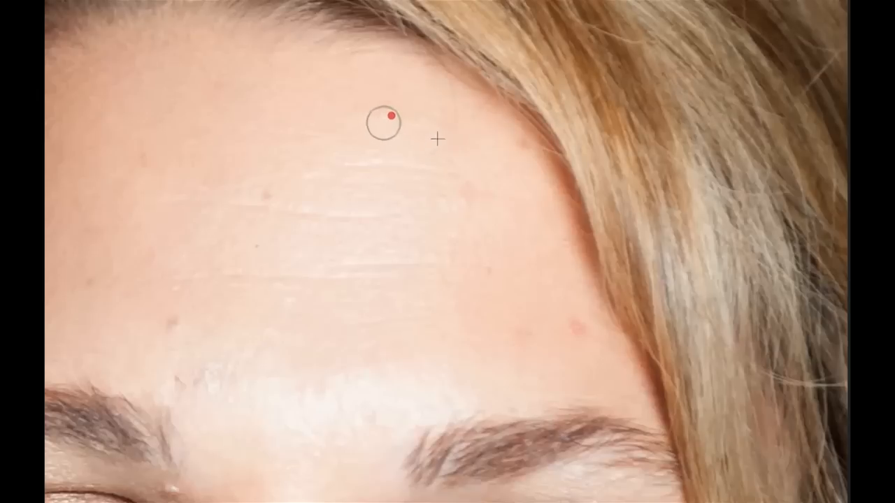
pyautogui.click(383, 123)
# Heal the small red spots on the right side of the forehead, down to those above the right eyebrow.
pyautogui.keyDown('alt'); pyautogui.click(482, 208); pyautogui.keyUp('alt')
pyautogui.click(468, 190)
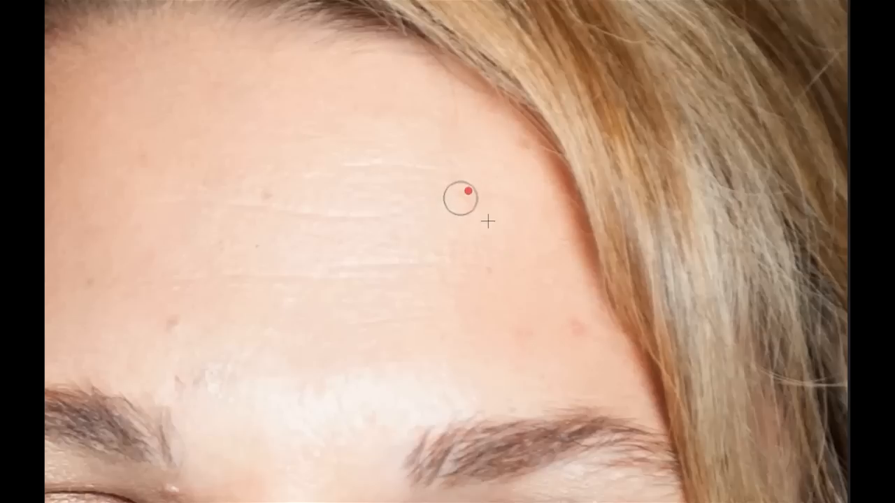
pyautogui.click(516, 205)
pyautogui.click(489, 194)
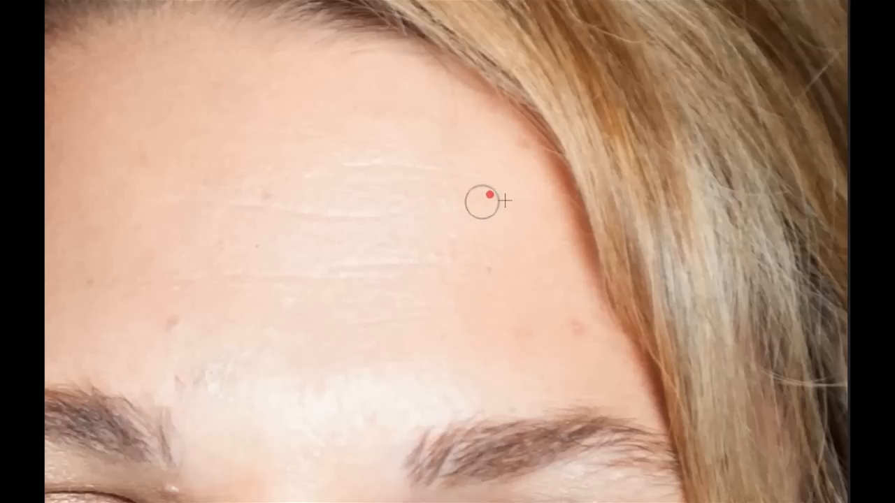
pyautogui.click(494, 197)
pyautogui.keyDown('alt'); pyautogui.click(575, 341); pyautogui.keyUp('alt')
pyautogui.click(572, 328)
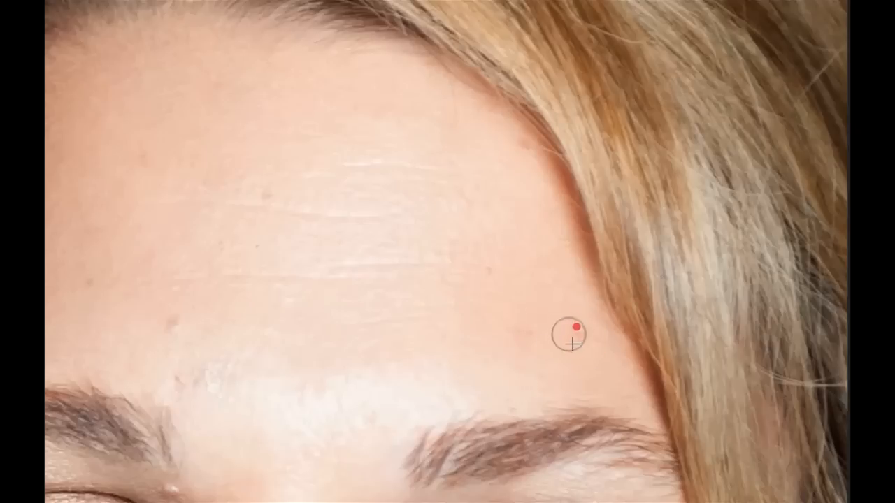
pyautogui.keyDown('alt'); pyautogui.click(496, 345); pyautogui.keyUp('alt')
pyautogui.moveTo(515, 342); pyautogui.dragTo(529, 338)
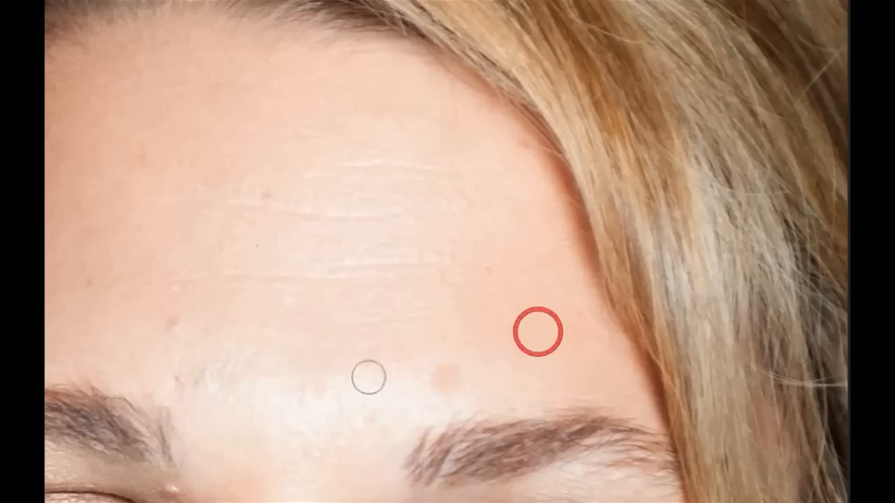
# Heal the spot above the left eyebrow and the marks on the upper left and centre of the forehead.
pyautogui.keyDown('alt'); pyautogui.click(194, 315); pyautogui.keyUp('alt')
pyautogui.moveTo(172, 330); pyautogui.dragTo(173, 332)
pyautogui.moveTo(244, 311); pyautogui.dragTo(249, 306)
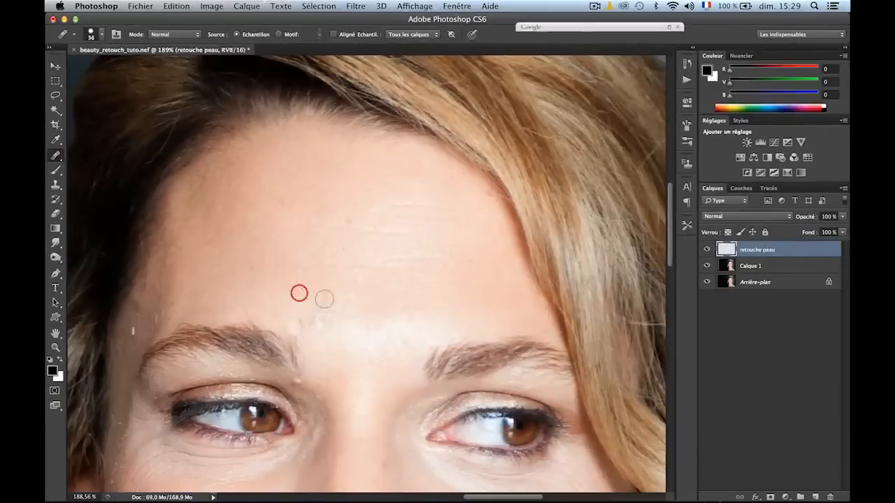
pyautogui.keyDown('alt'); pyautogui.click(242, 183); pyautogui.keyUp('alt')
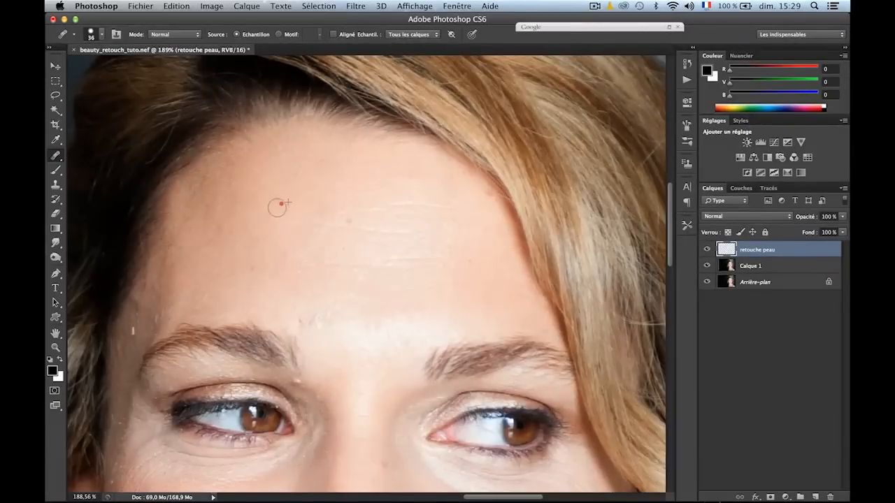
pyautogui.click(277, 207)
pyautogui.keyDown('alt'); pyautogui.click(358, 220); pyautogui.keyUp('alt')
pyautogui.click(345, 227)
pyautogui.click(347, 216)
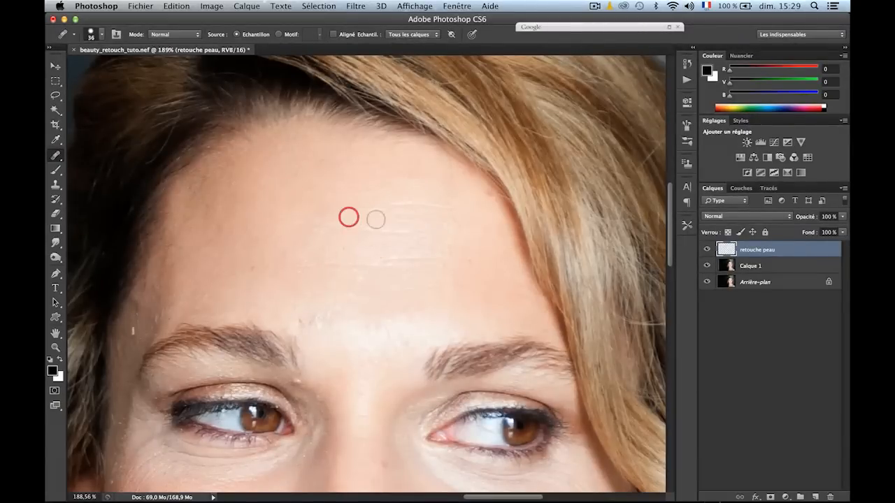
# Heal the blemish at the right hairline and the small dark spot on the left side of the forehead.
pyautogui.keyDown('alt'); pyautogui.click(476, 200); pyautogui.keyUp('alt')
pyautogui.click(487, 197)
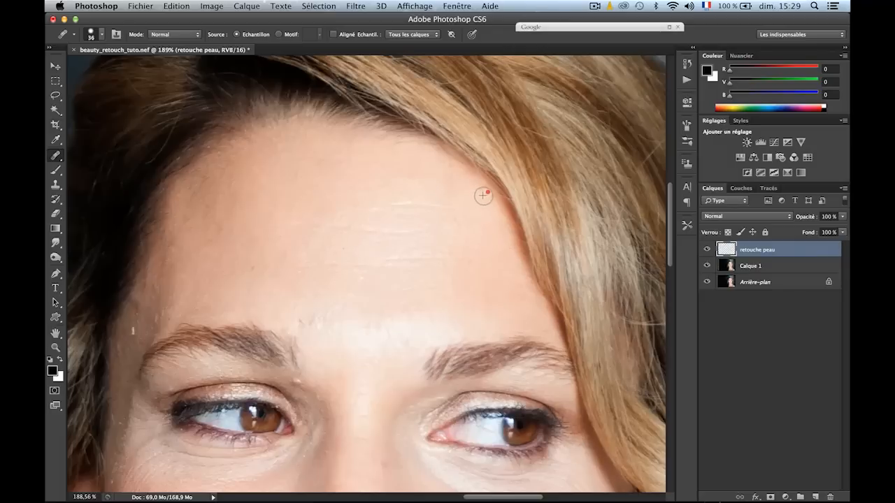
pyautogui.keyDown('alt'); pyautogui.click(266, 263); pyautogui.keyUp('alt')
pyautogui.click(249, 270)
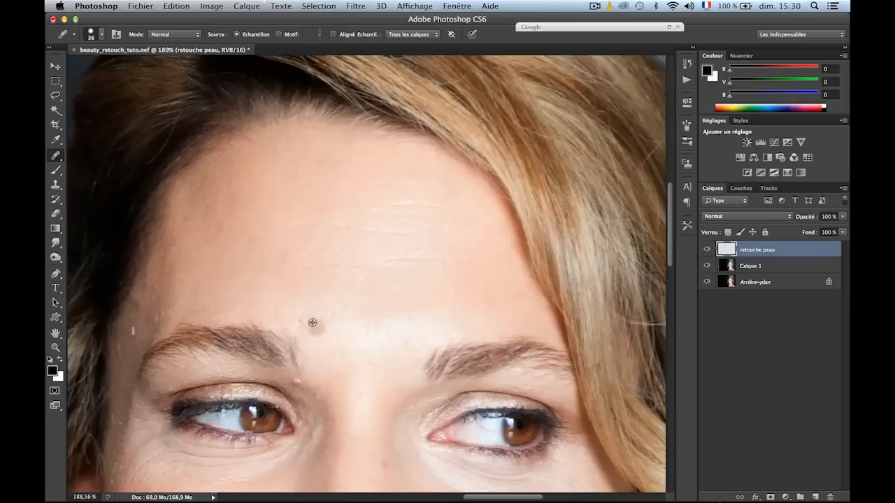
# Heal the mark above the inner end of the left eyebrow and the white spot at the left temple.
pyautogui.click(315, 326)
pyautogui.click(131, 335)
pyautogui.click(130, 330)
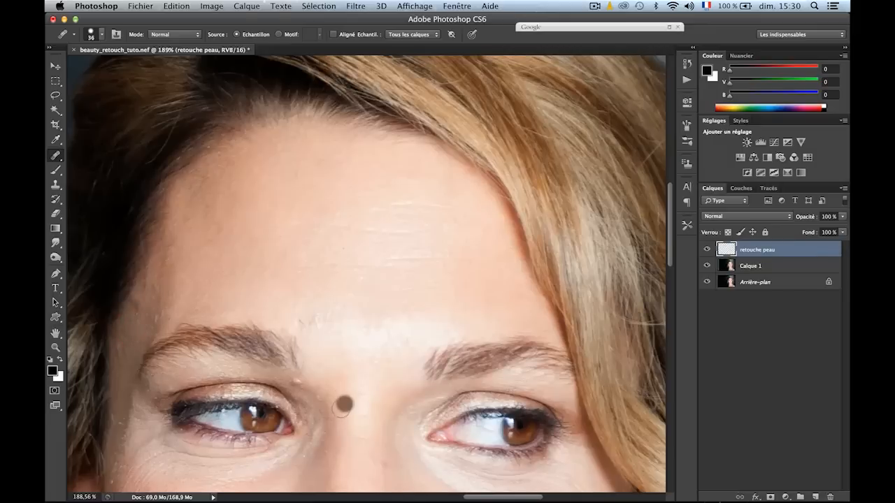
# Heal the small spot on the right side of the nose and the blemish on the right cheek.
pyautogui.scroll(-8, 413, 328)
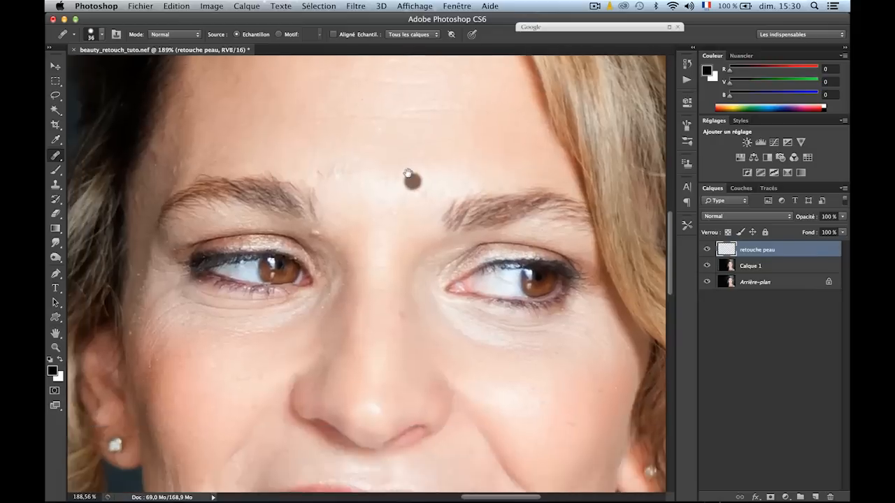
pyautogui.click(430, 263)
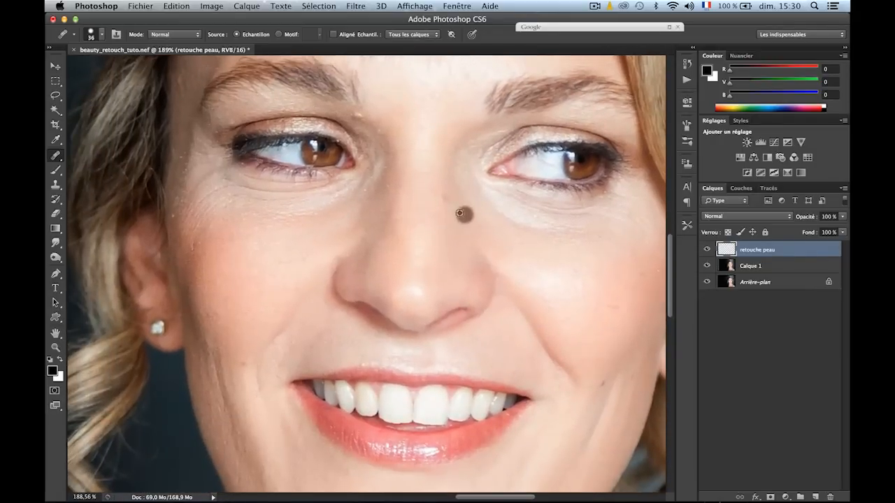
pyautogui.click(443, 201)
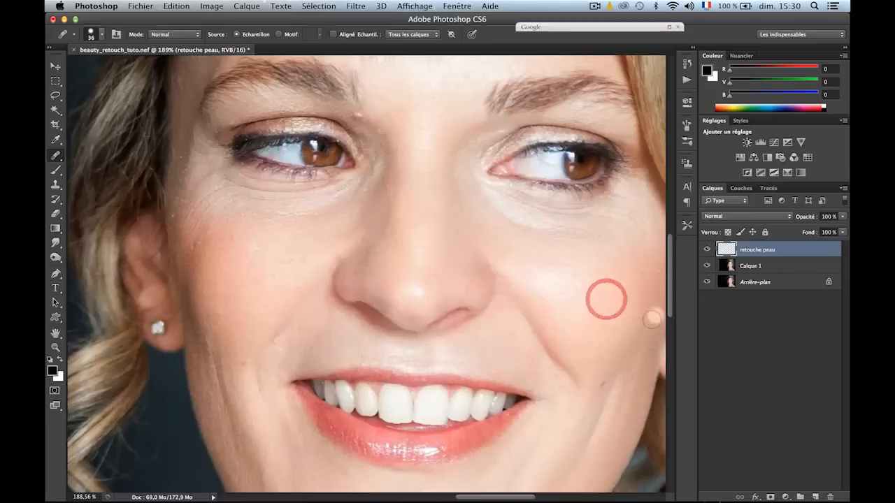
pyautogui.keyDown('alt'); pyautogui.click(639, 274); pyautogui.keyUp('alt')
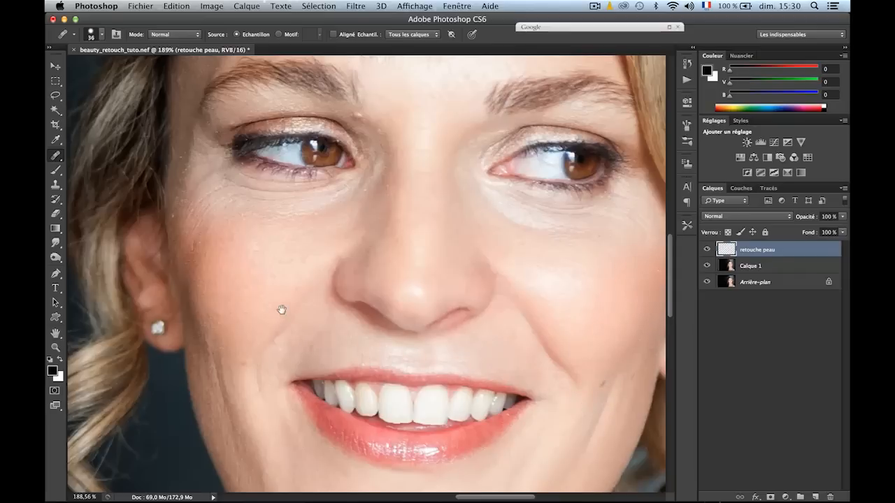
# Heal the small blemishes along the right side of the jaw with skin sampled beside them.
pyautogui.moveTo(282, 310); pyautogui.dragTo(356, 218)
pyautogui.scroll(-5, 355, 217)
pyautogui.hscroll(2, 355, 218)
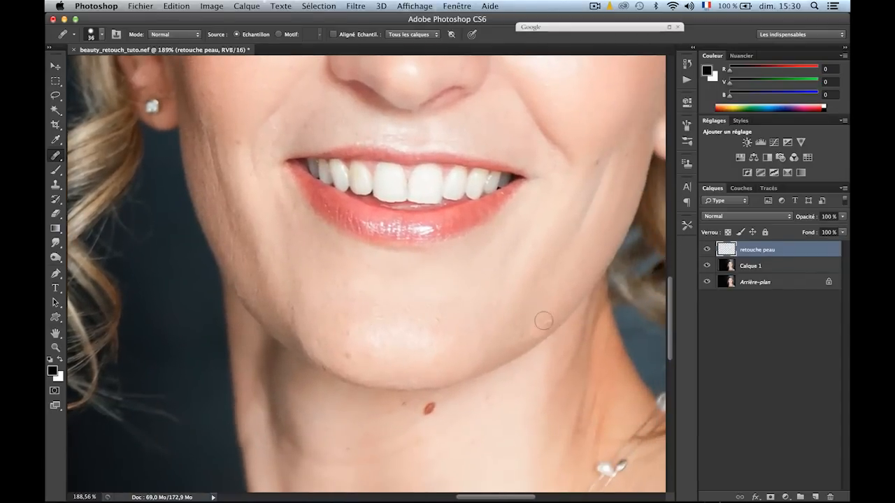
pyautogui.keyDown('alt'); pyautogui.click(558, 312); pyautogui.keyUp('alt')
pyautogui.click(543, 327)
pyautogui.click(542, 325)
pyautogui.keyDown('alt'); pyautogui.click(521, 319); pyautogui.keyUp('alt')
pyautogui.click(537, 334)
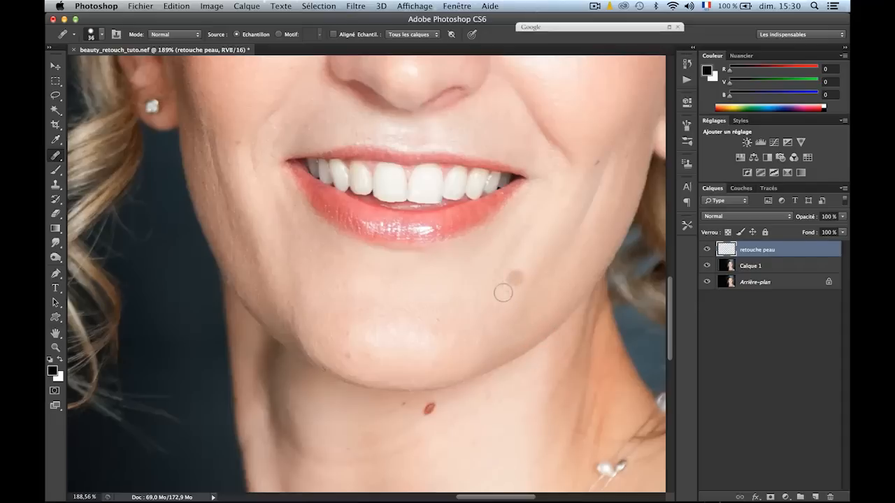
pyautogui.keyDown('alt'); pyautogui.click(511, 353); pyautogui.keyUp('alt')
pyautogui.click(514, 340)
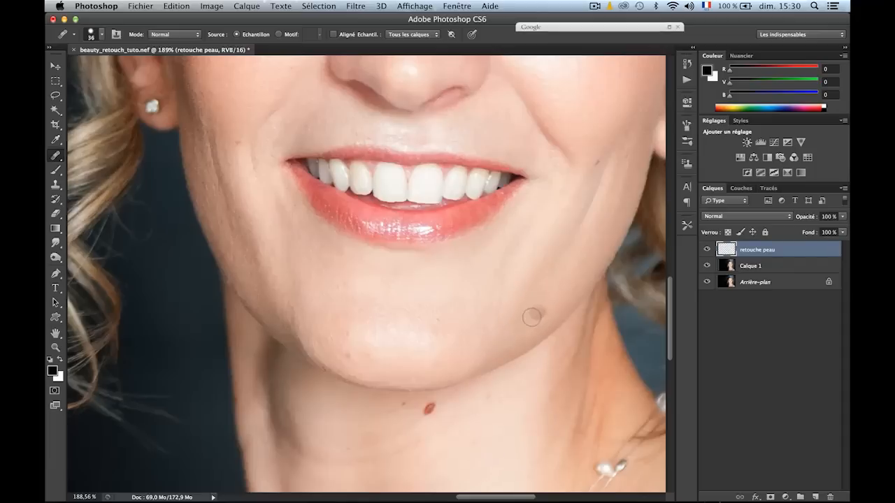
# Heal the two spots on the left side of the chin and the tiny one at its centre.
pyautogui.keyDown('alt'); pyautogui.click(362, 340); pyautogui.keyUp('alt')
pyautogui.click(352, 333)
pyautogui.keyDown('alt'); pyautogui.click(360, 352); pyautogui.keyUp('alt')
pyautogui.click(343, 358)
pyautogui.keyDown('alt'); pyautogui.click(445, 316); pyautogui.keyUp('alt')
pyautogui.click(434, 323)
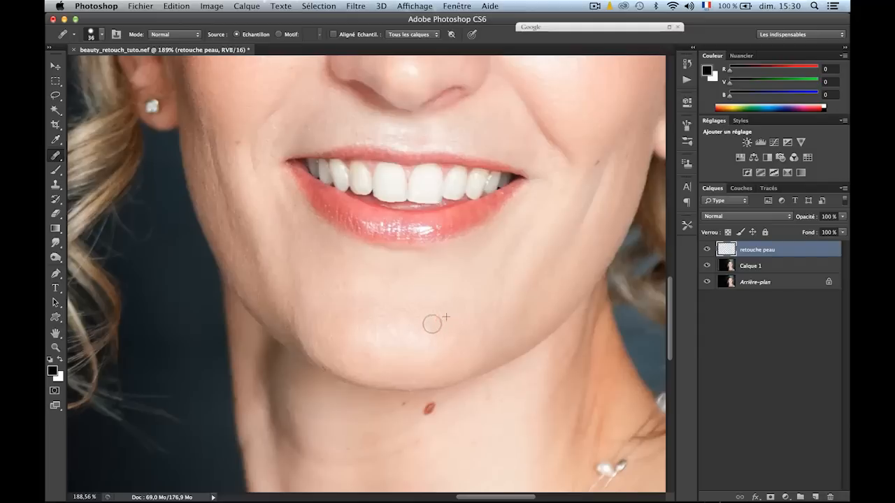
# Heal the small marks below the lower lip and on the lower left cheek.
pyautogui.click(343, 286)
pyautogui.keyDown('alt'); pyautogui.click(378, 267); pyautogui.keyUp('alt')
pyautogui.click(369, 270)
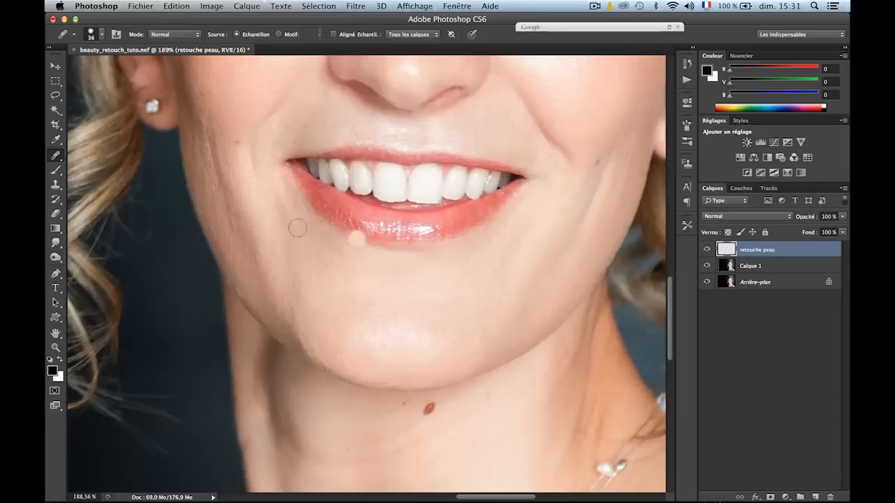
pyautogui.keyDown('alt'); pyautogui.click(240, 168); pyautogui.keyUp('alt')
pyautogui.click(247, 176)
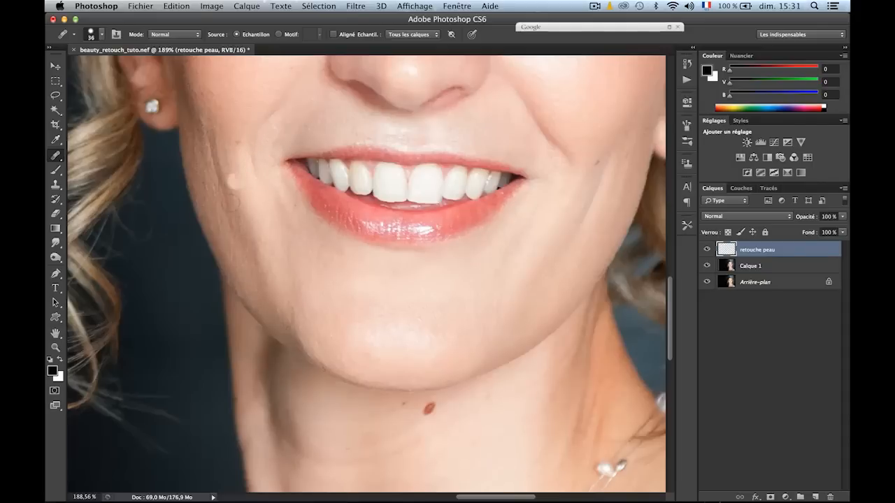
# Reduce the Healing Brush to 19 px and heal the small spots at the left temple, beside the eye and on the upper cheek.
pyautogui.moveTo(420, 355); pyautogui.dragTo(447, 272)
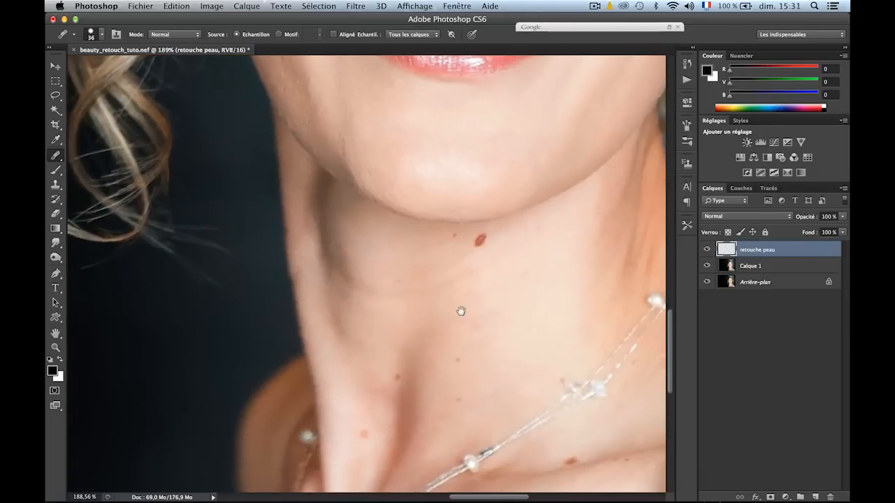
pyautogui.moveTo(461, 312); pyautogui.dragTo(506, 337)
pyautogui.moveTo(414, 183); pyautogui.dragTo(431, 322)
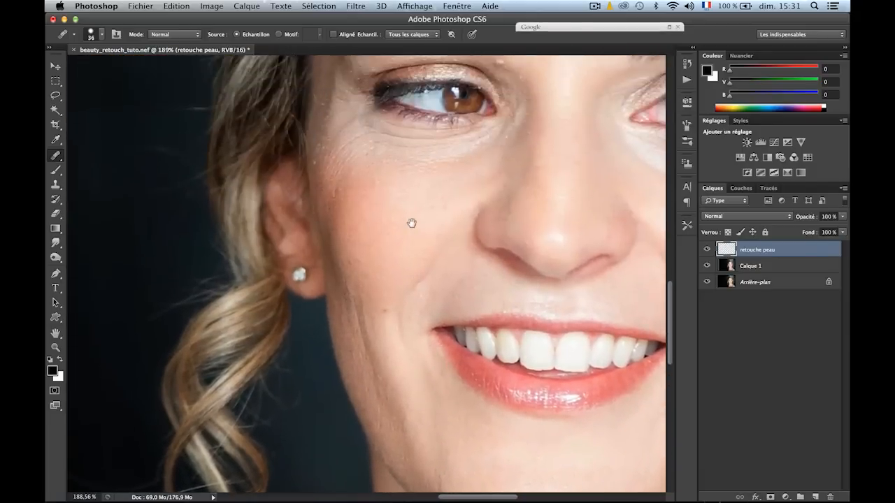
pyautogui.moveTo(410, 208); pyautogui.dragTo(418, 266)
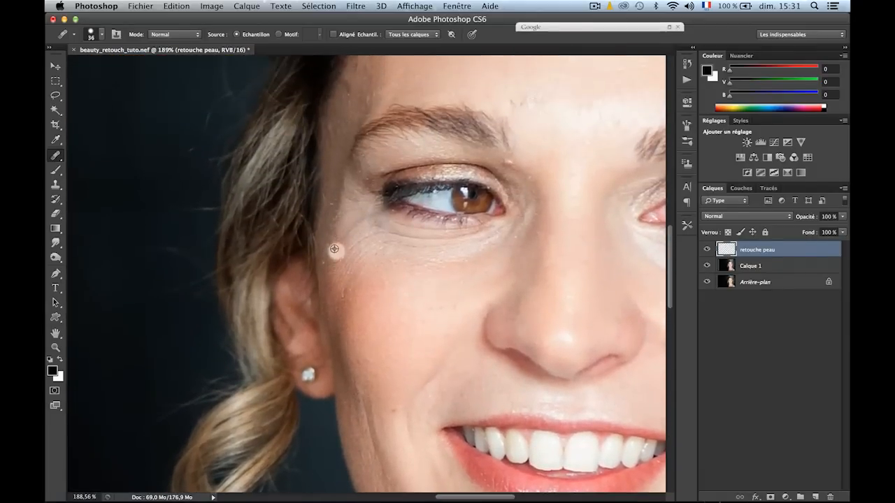
pyautogui.click(98, 38)
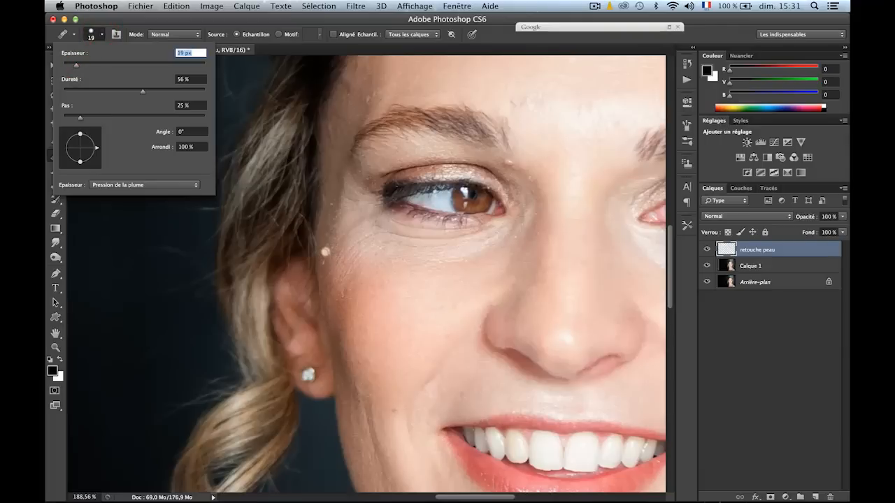
pyautogui.click(325, 252)
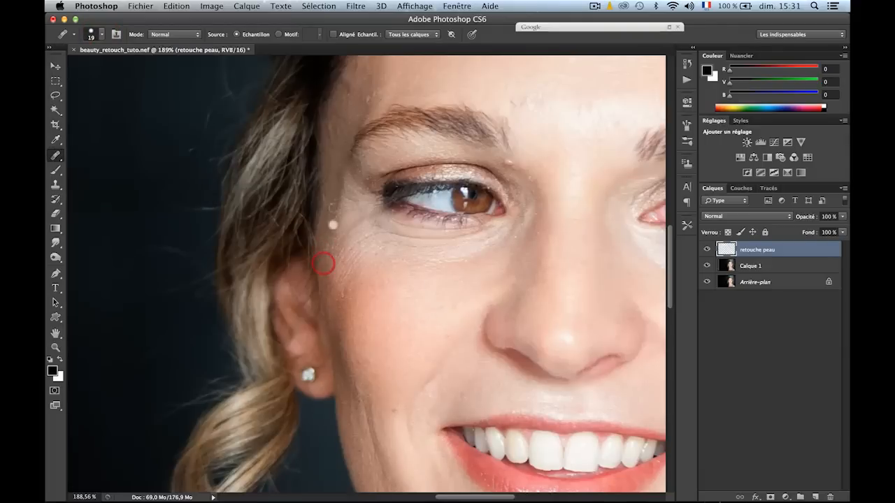
pyautogui.click(333, 224)
pyautogui.click(340, 238)
pyautogui.click(336, 217)
pyautogui.click(342, 297)
pyautogui.keyDown('alt'); pyautogui.click(367, 103); pyautogui.keyUp('alt')
# Heal the small bump between the inner end of the left eyebrow and the eyelid.
pyautogui.moveTo(516, 138); pyautogui.dragTo(433, 243)
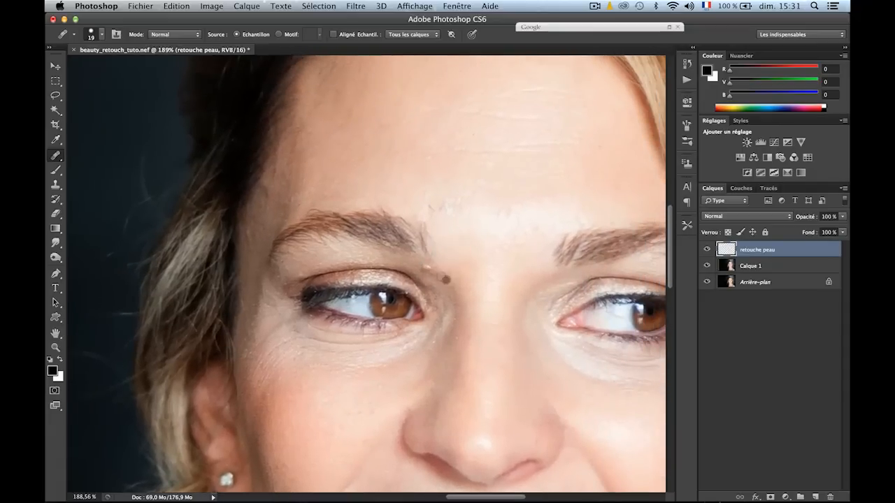
pyautogui.click(432, 268)
pyautogui.click(424, 264)
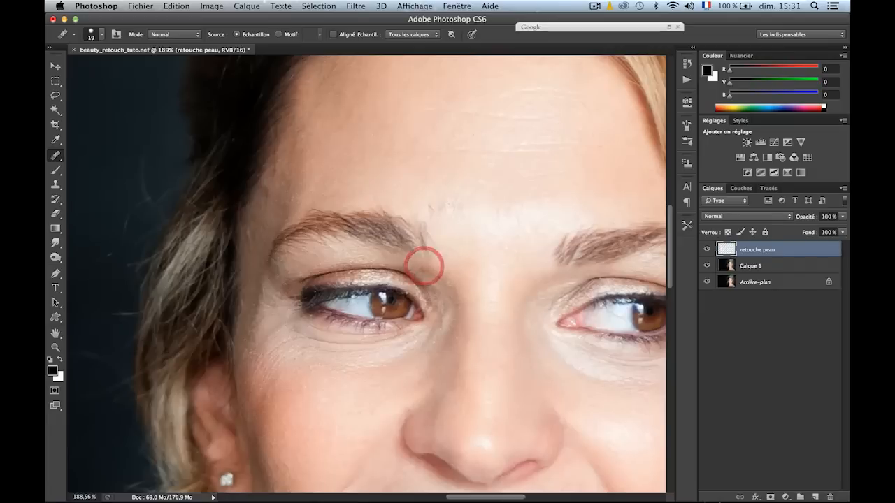
pyautogui.click(420, 265)
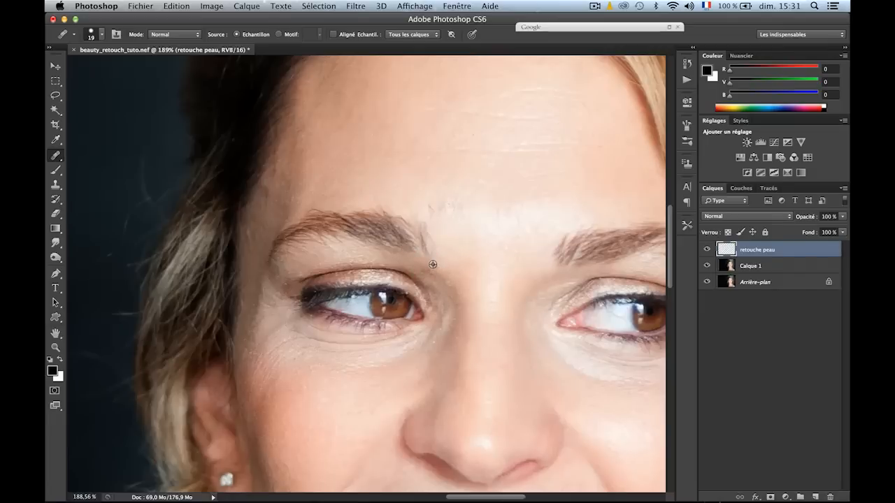
pyautogui.click(427, 265)
# Heal the small marks between the inner corner of the left eye and the nose.
pyautogui.keyDown('alt'); pyautogui.click(451, 351); pyautogui.keyUp('alt')
pyautogui.click(456, 339)
pyautogui.keyDown('alt'); pyautogui.click(430, 351); pyautogui.keyUp('alt')
pyautogui.click(435, 341)
# Toggle the visibility of the retouche peau layer to compare the forehead before and after healing.
pyautogui.moveTo(500, 186); pyautogui.dragTo(438, 285)
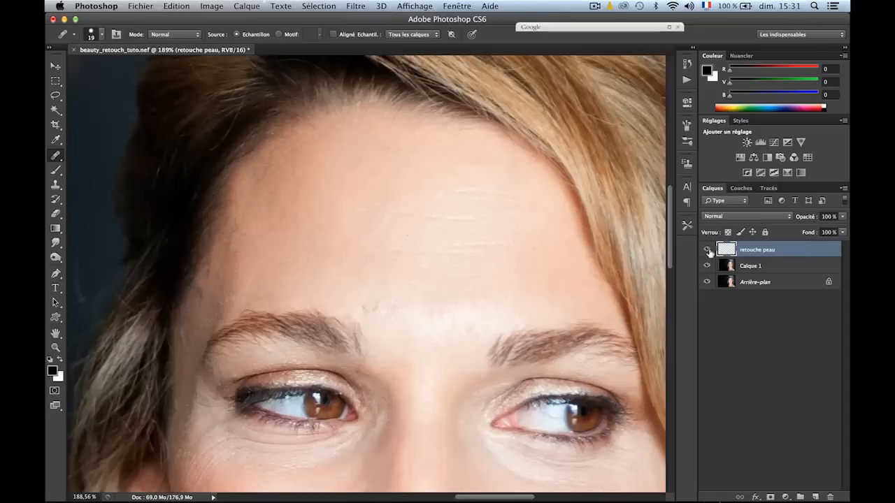
pyautogui.click(707, 248)
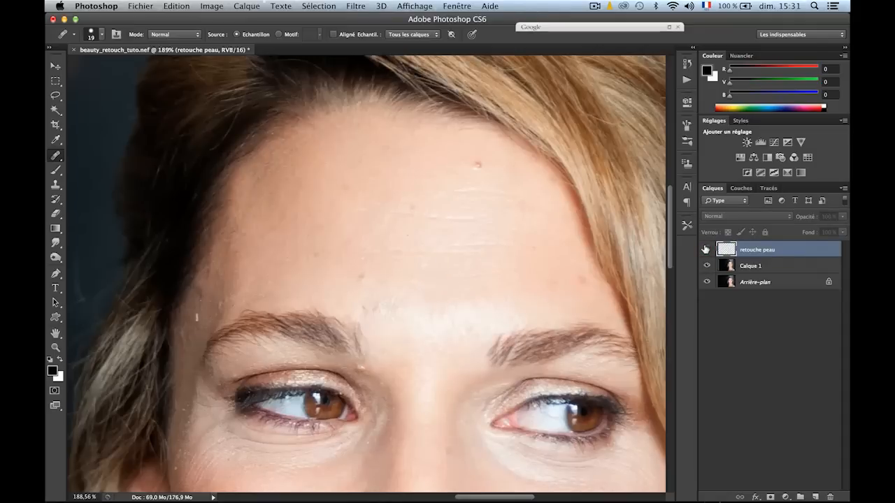
pyautogui.click(706, 249)
pyautogui.click(706, 249)
pyautogui.click(706, 249)
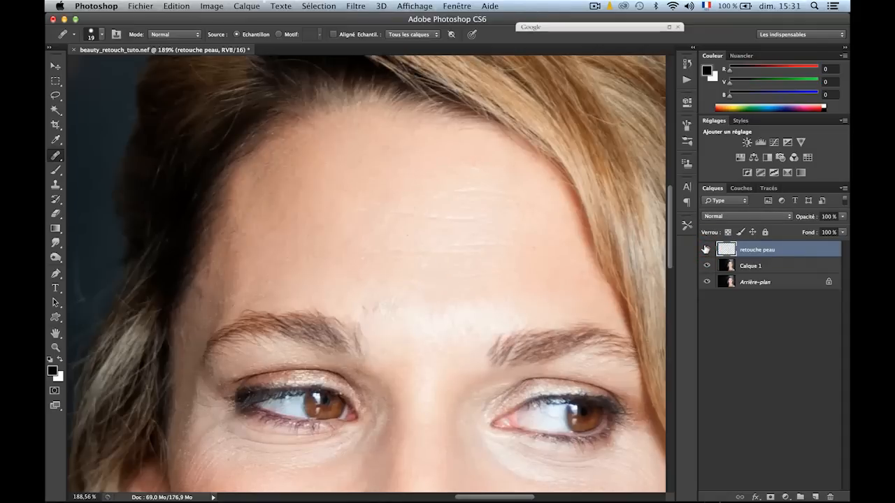
# Enlarge the Healing Brush to 38 px and heal the large red mole under the chin with skin sampled beside it.
pyautogui.press('super+1')
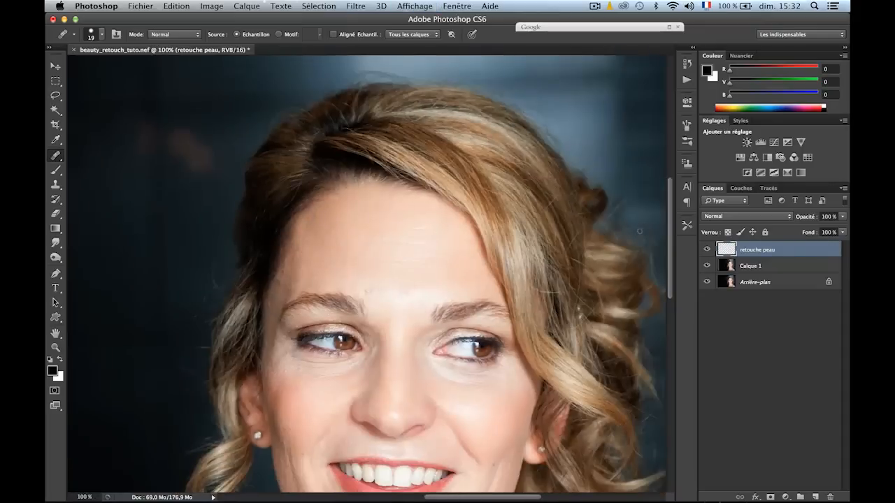
pyautogui.scroll(-6, 412, 329)
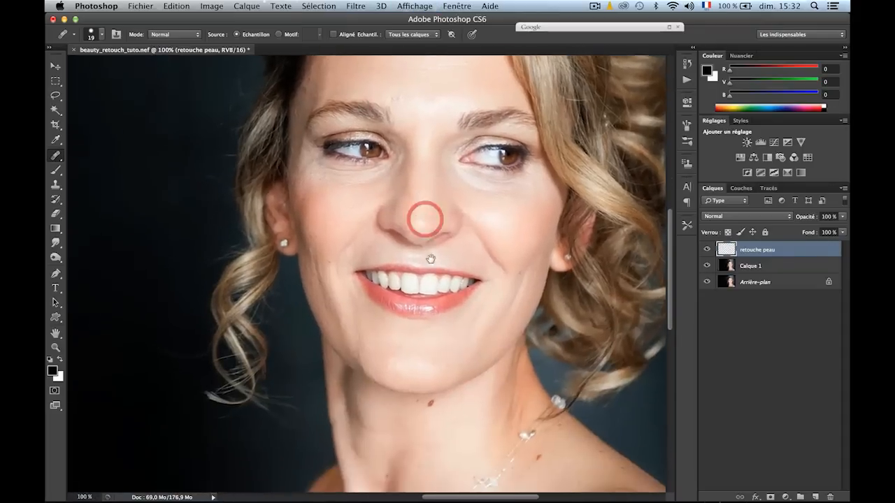
pyautogui.scroll(-3, 478, 252)
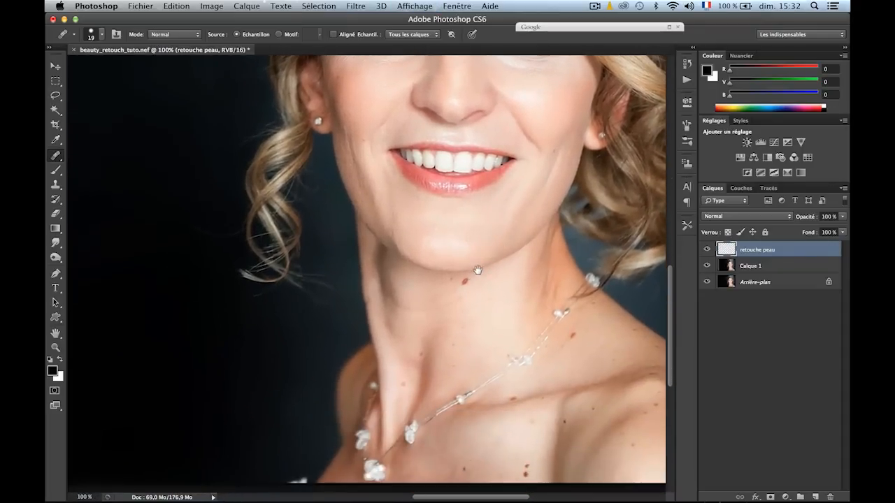
pyautogui.moveTo(494, 268); pyautogui.dragTo(486, 311)
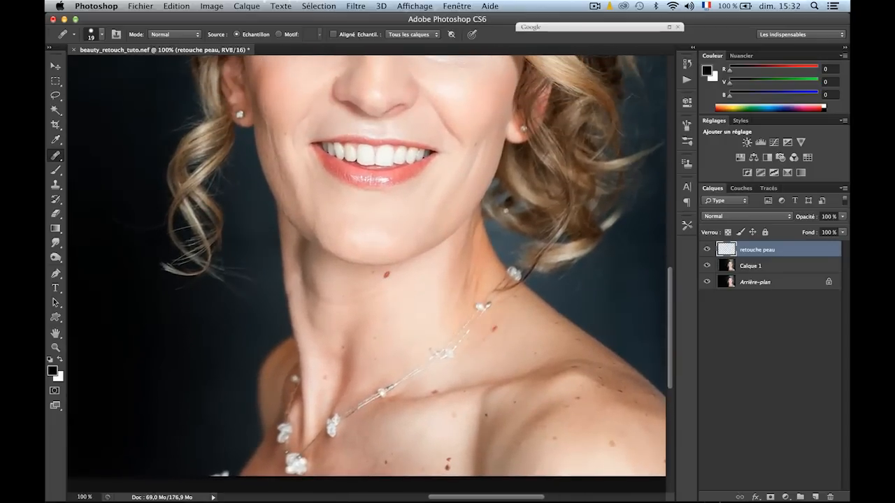
pyautogui.press('super+plus')
pyautogui.press('super+plus')
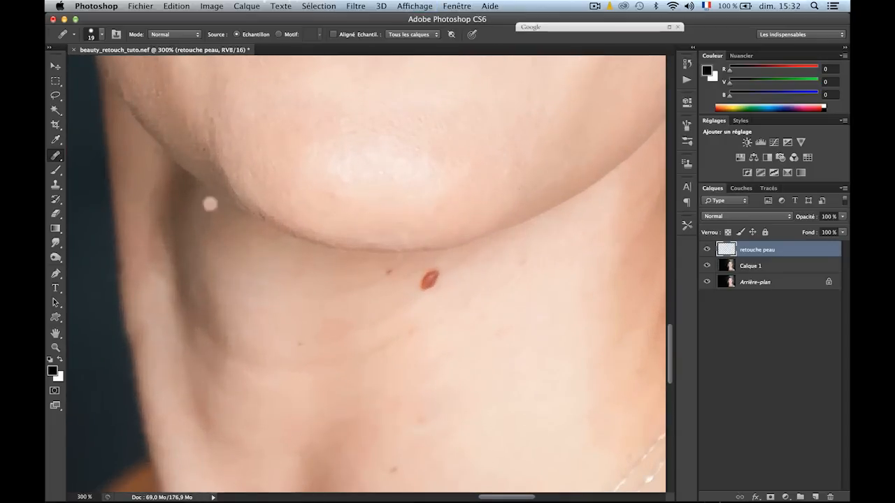
pyautogui.click(103, 35)
pyautogui.moveTo(80, 66); pyautogui.dragTo(94, 66)
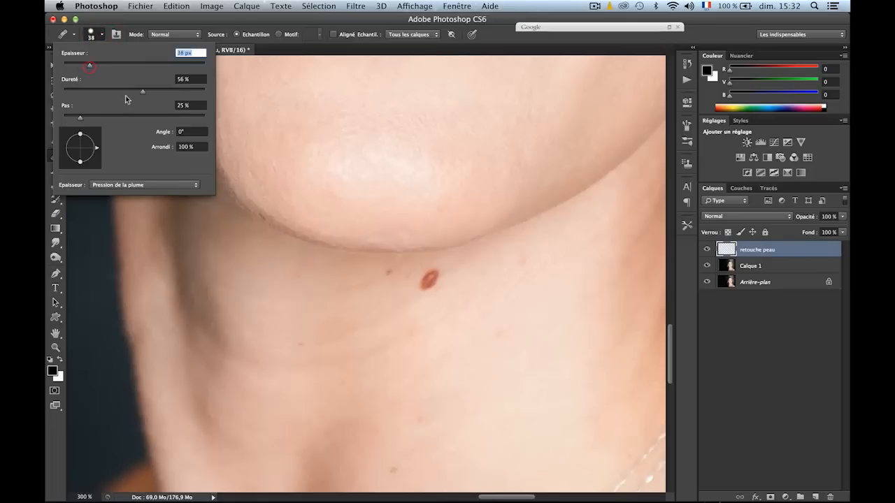
pyautogui.keyDown('alt'); pyautogui.click(464, 273); pyautogui.keyUp('alt')
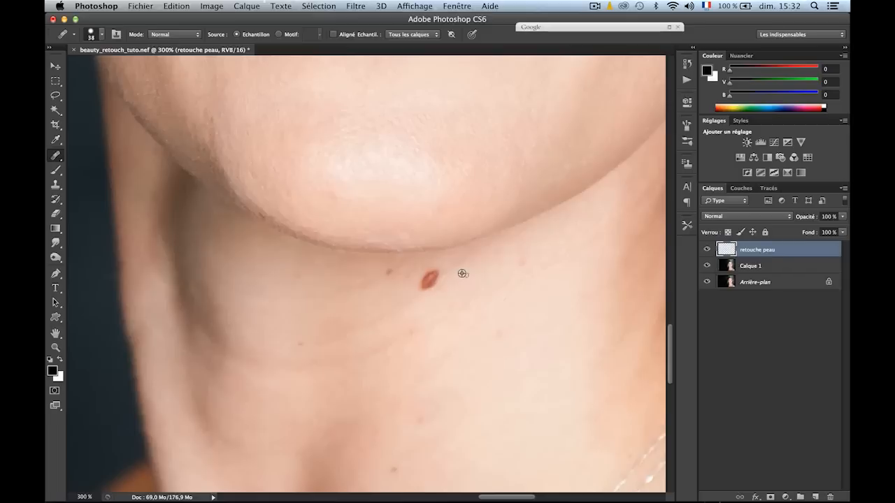
pyautogui.moveTo(430, 275)
pyautogui.mouseDown()
pyautogui.moveTo(429, 283)
pyautogui.moveTo(424, 268)
pyautogui.moveTo(431, 285)
pyautogui.moveTo(432, 270)
pyautogui.mouseUp()
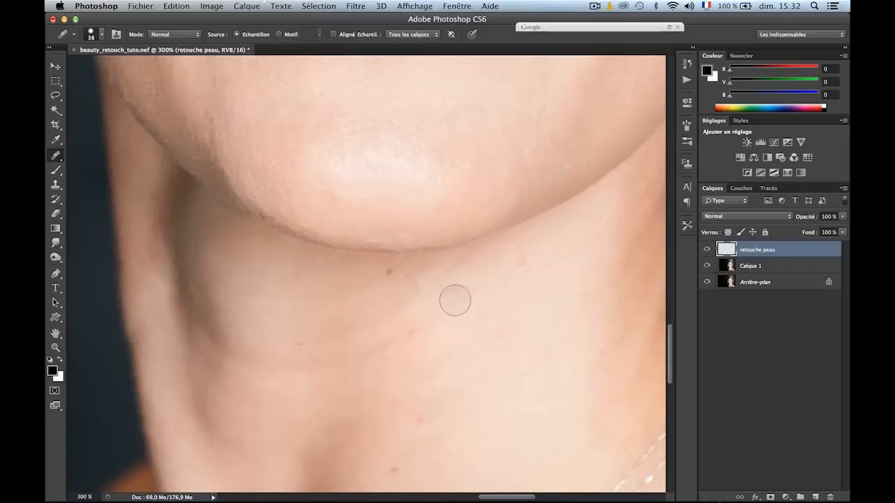
# Blend the leftover traces around the healed mole and heal the faint spot on the right side of the neck.
pyautogui.moveTo(455, 301); pyautogui.dragTo(439, 292)
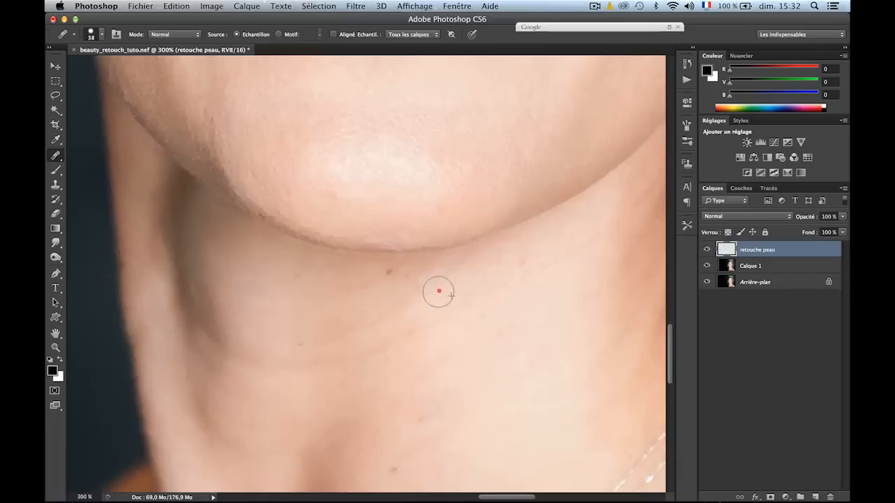
pyautogui.keyDown('alt'); pyautogui.click(405, 289); pyautogui.keyUp('alt')
pyautogui.click(415, 284)
pyautogui.keyDown('alt'); pyautogui.click(400, 287); pyautogui.keyUp('alt')
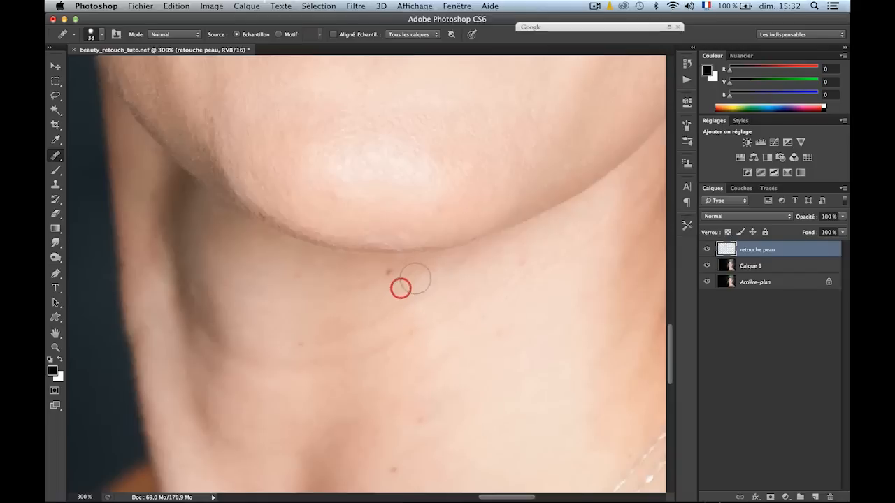
pyautogui.keyDown('alt'); pyautogui.click(426, 273); pyautogui.keyUp('alt')
pyautogui.keyDown('alt'); pyautogui.click(454, 258); pyautogui.keyUp('alt')
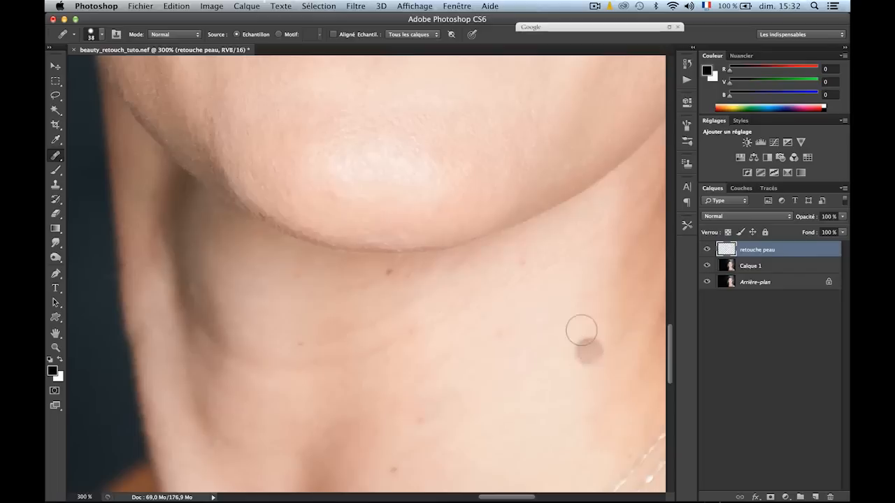
pyautogui.click(523, 261)
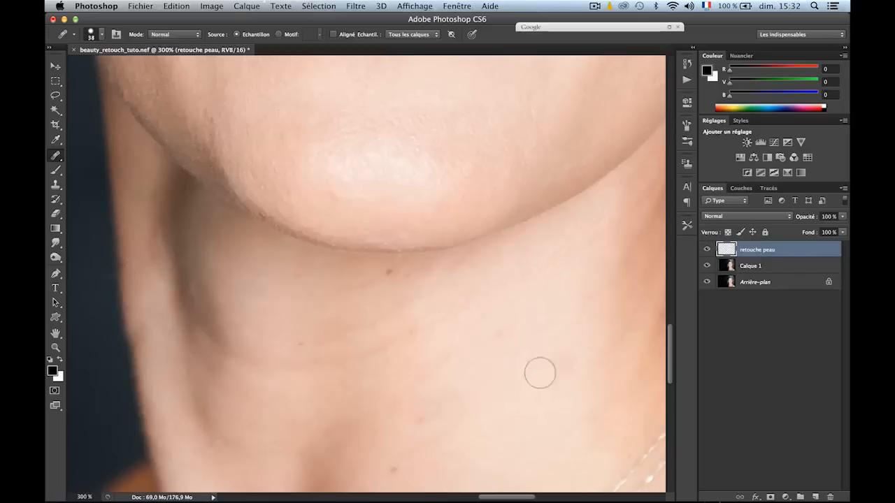
# Reduce the Healing Brush to 24 px and heal the small moles below the chin and along the middle of the neck.
pyautogui.click(103, 35)
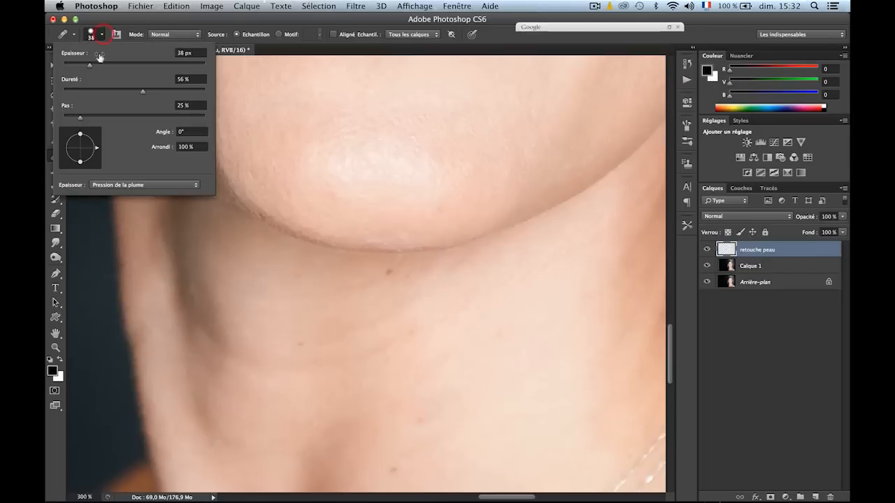
pyautogui.moveTo(90, 65); pyautogui.dragTo(82, 67)
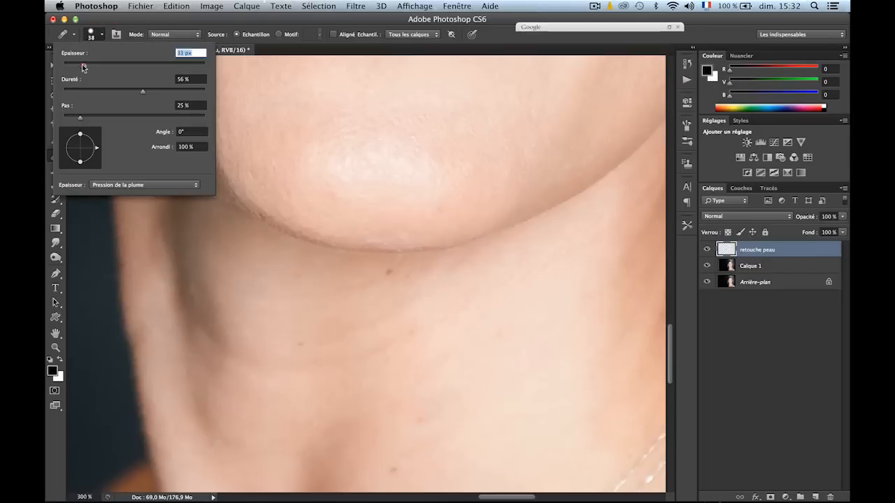
pyautogui.click(383, 282)
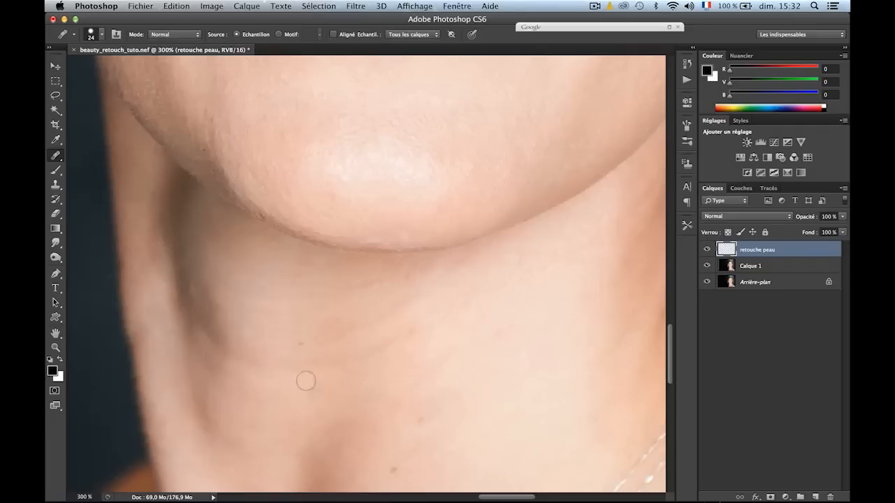
pyautogui.click(297, 354)
pyautogui.click(461, 437)
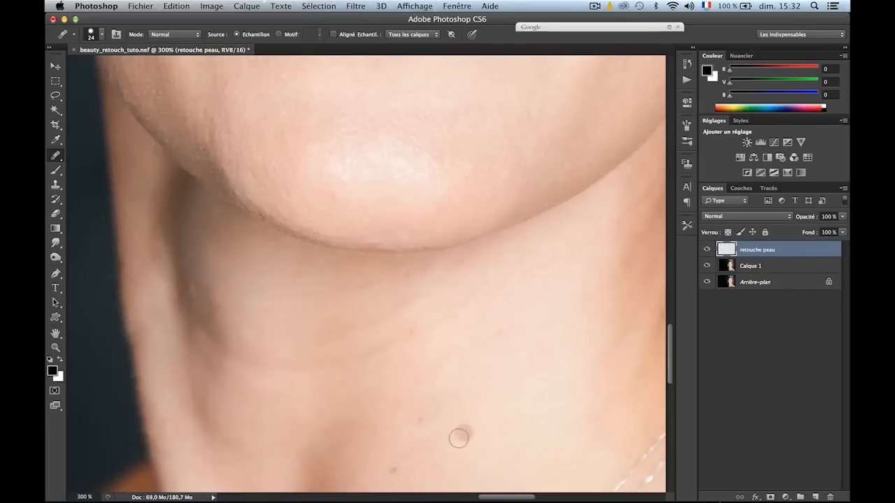
pyautogui.click(417, 419)
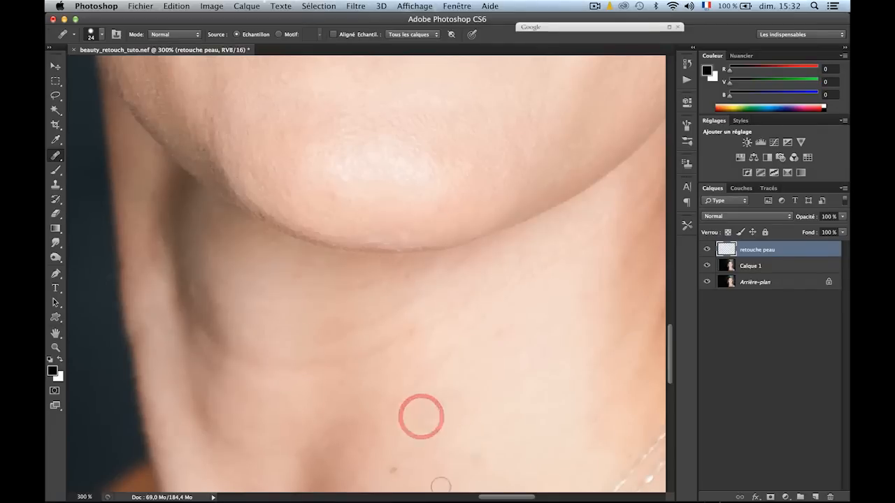
# Inspect the neck, chin, cheek, eye area and forehead up close for remaining blemishes.
pyautogui.scroll(-6, 499, 344)
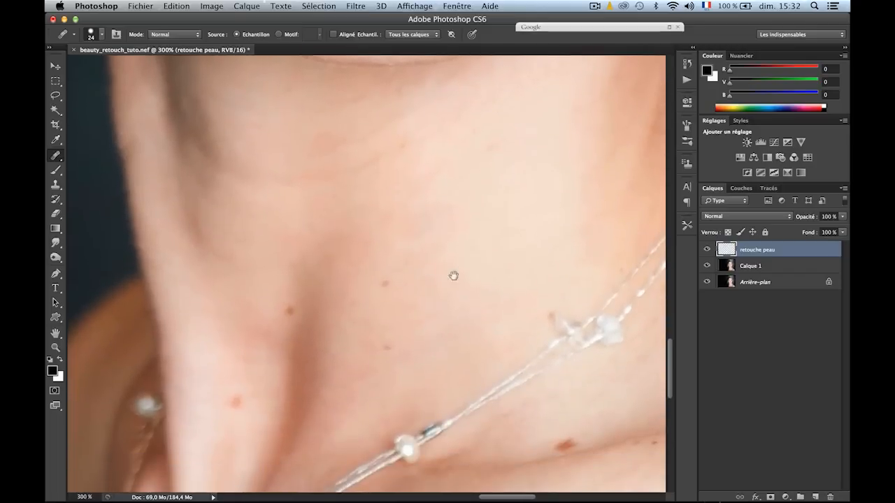
pyautogui.scroll(10, 419, 231)
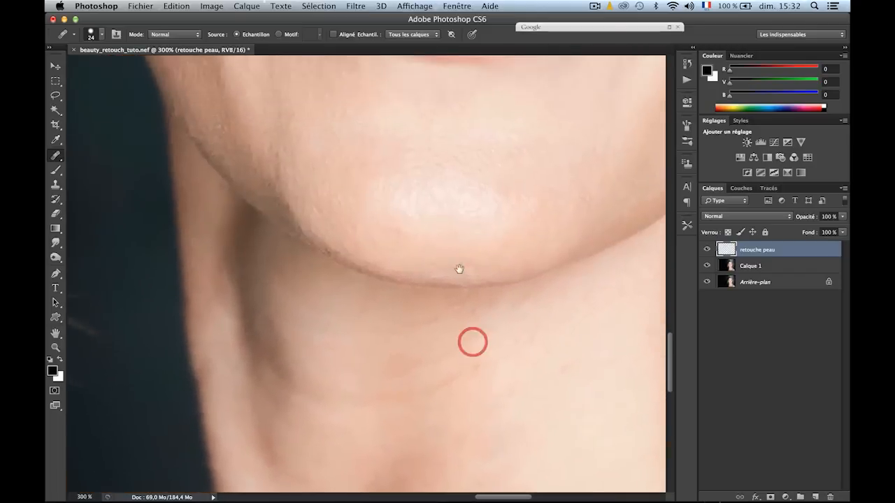
pyautogui.scroll(10, 442, 282)
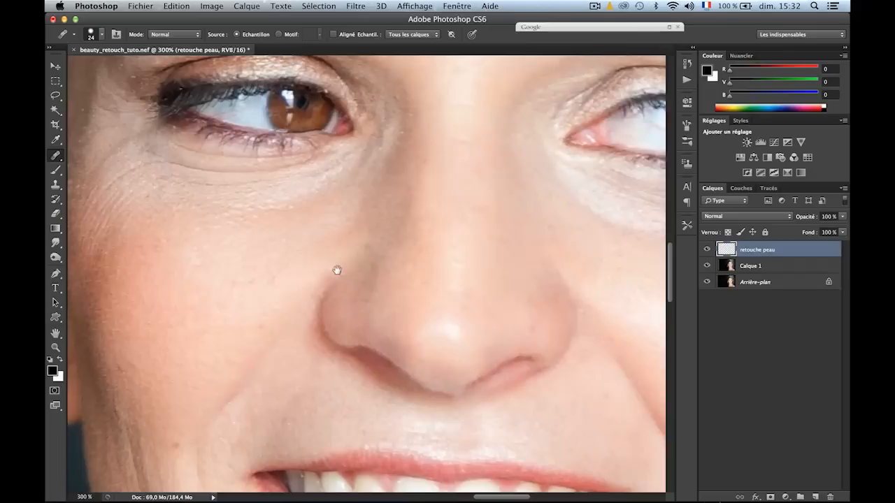
pyautogui.hscroll(-5, 360, 273)
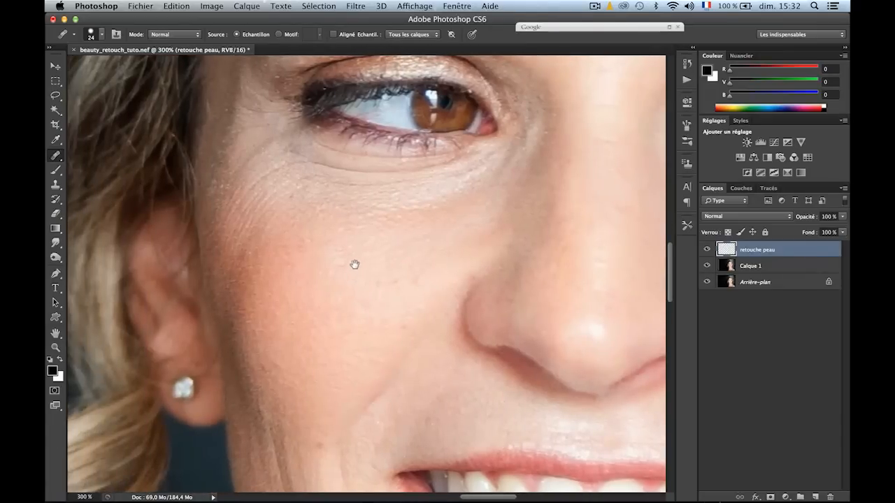
pyautogui.press('space')
pyautogui.moveTo(524, 183); pyautogui.dragTo(389, 296)
pyautogui.moveTo(510, 170); pyautogui.dragTo(405, 273)
pyautogui.scroll(8, 413, 259)
pyautogui.hscroll(6, 413, 259)
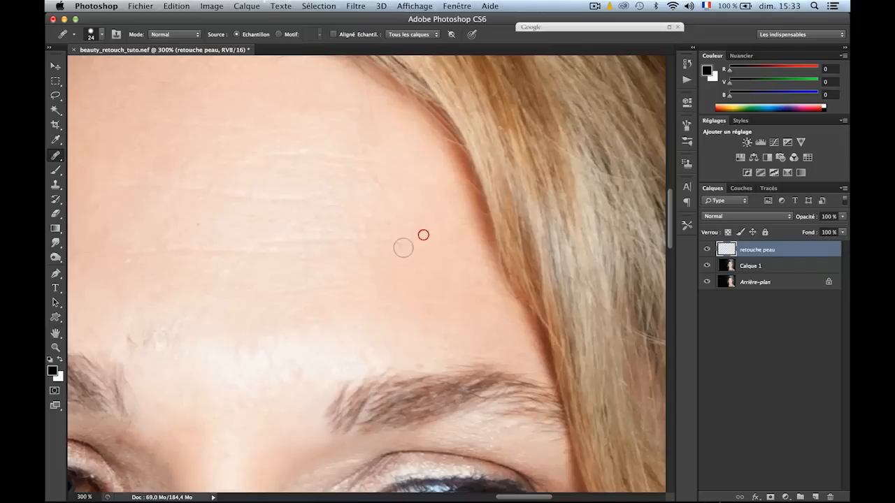
pyautogui.moveTo(403, 247); pyautogui.dragTo(402, 231)
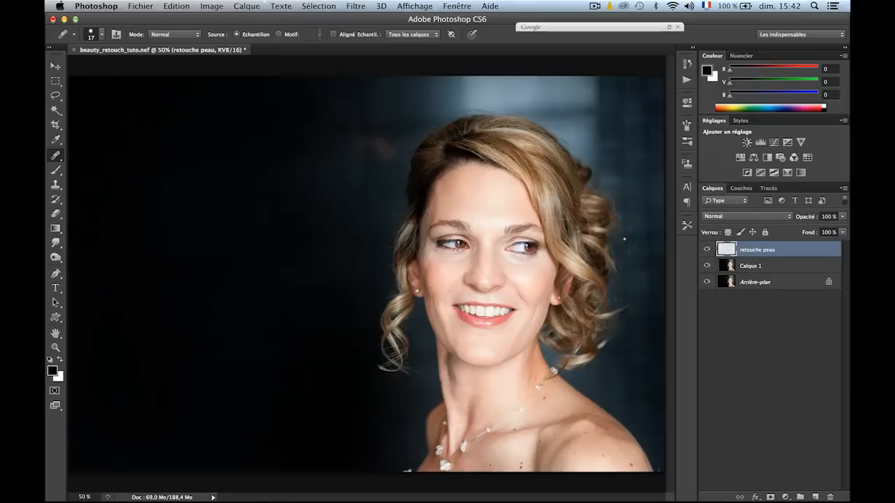
# Toggle the retouche peau layer's visibility to compare the whole portrait and the face at 100% before and after healing.
pyautogui.click(706, 249)
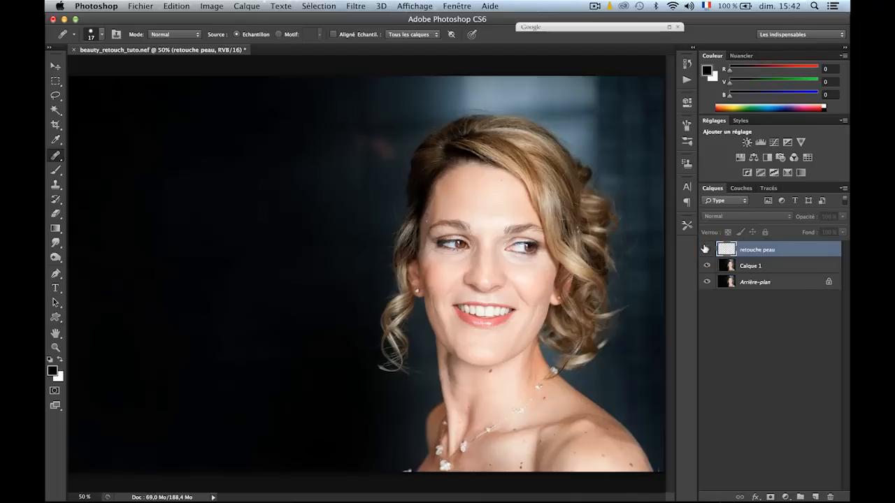
pyautogui.click(705, 249)
pyautogui.press('super+plus')
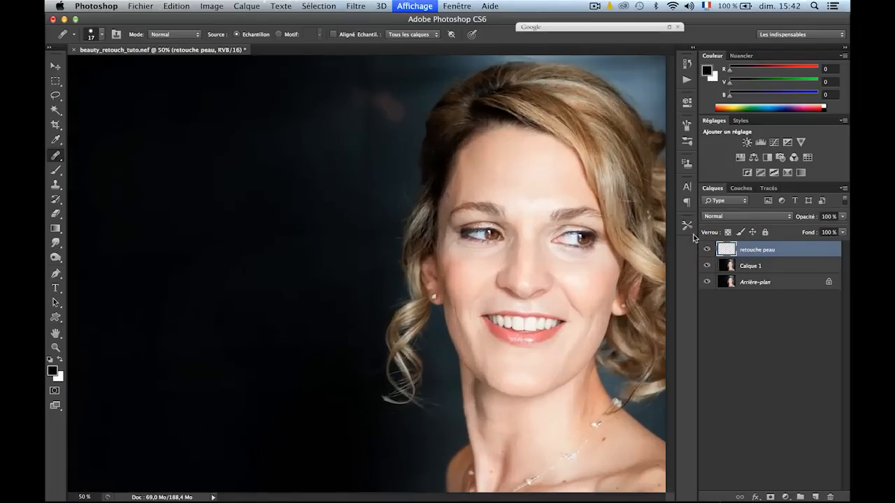
pyautogui.press('super+plus')
pyautogui.moveTo(506, 228)
pyautogui.mouseDown()
pyautogui.moveTo(475, 266)
pyautogui.moveTo(397, 258)
pyautogui.moveTo(365, 236)
pyautogui.mouseUp()
pyautogui.click(706, 249)
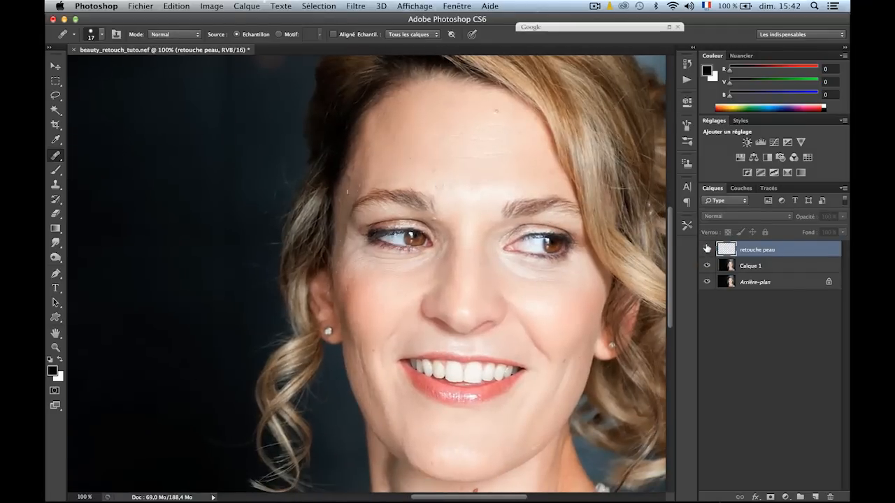
pyautogui.click(706, 249)
pyautogui.click(707, 249)
pyautogui.click(707, 249)
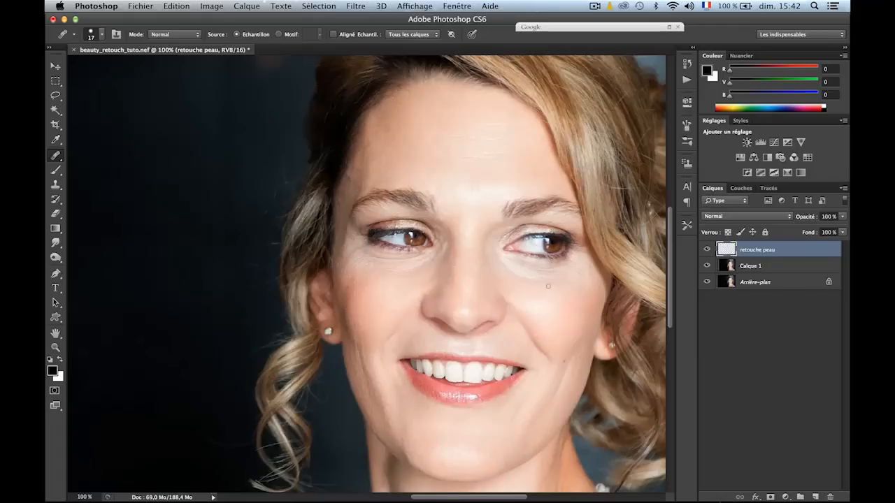
# Reduce the Healing Brush to 7 px and heal the red veins in the white of the right-hand eye with clean eye white.
pyautogui.press('super+plus')
pyautogui.press('super+plus')
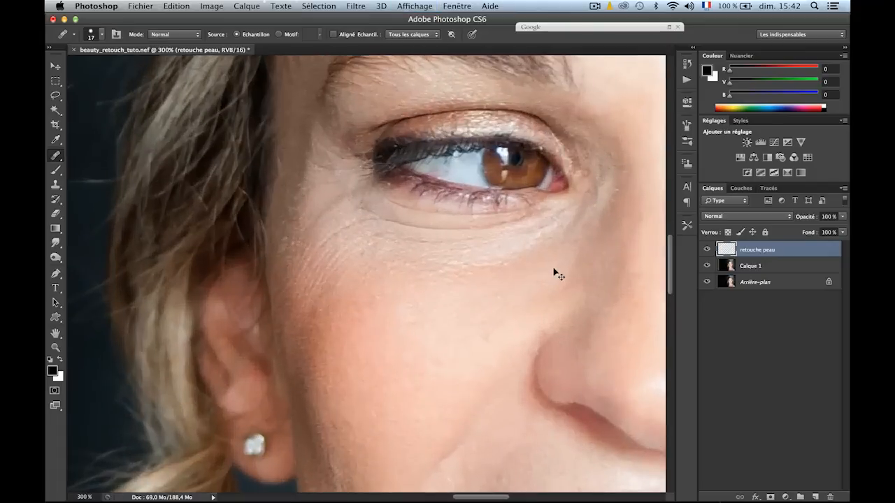
pyautogui.moveTo(435, 233); pyautogui.dragTo(251, 230)
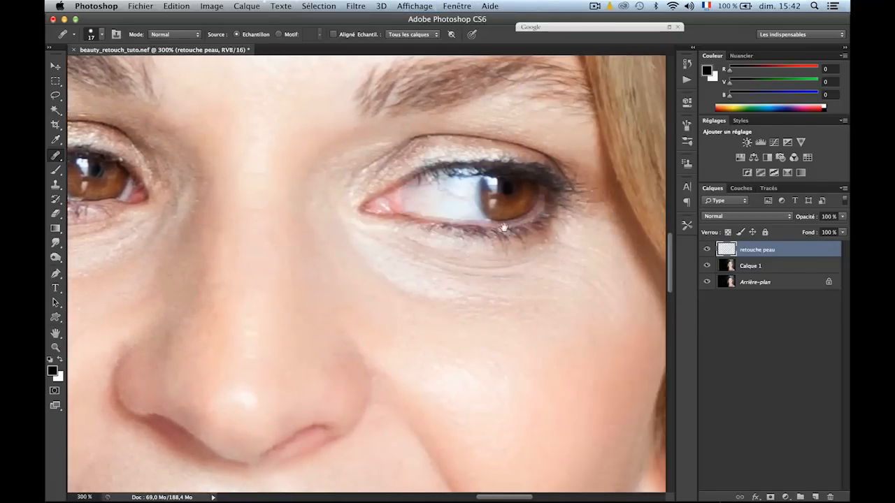
pyautogui.click(56, 157)
pyautogui.click(85, 163)
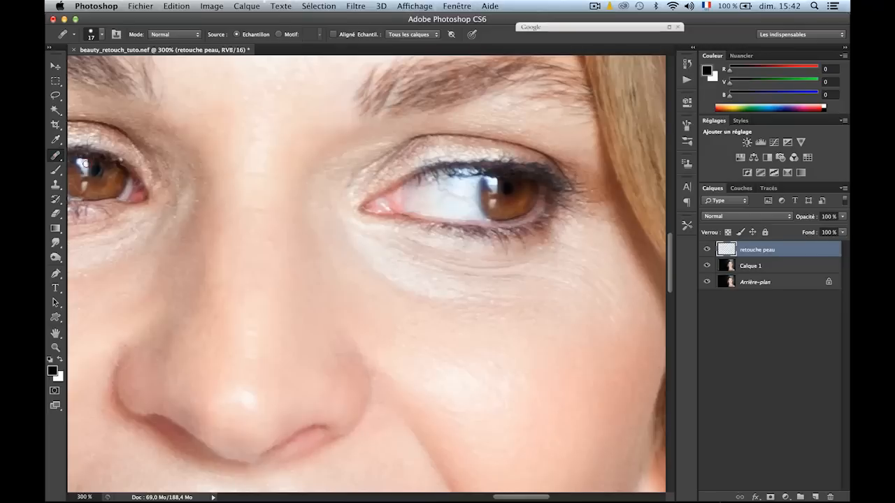
pyautogui.click(102, 34)
pyautogui.moveTo(74, 67); pyautogui.dragTo(68, 65)
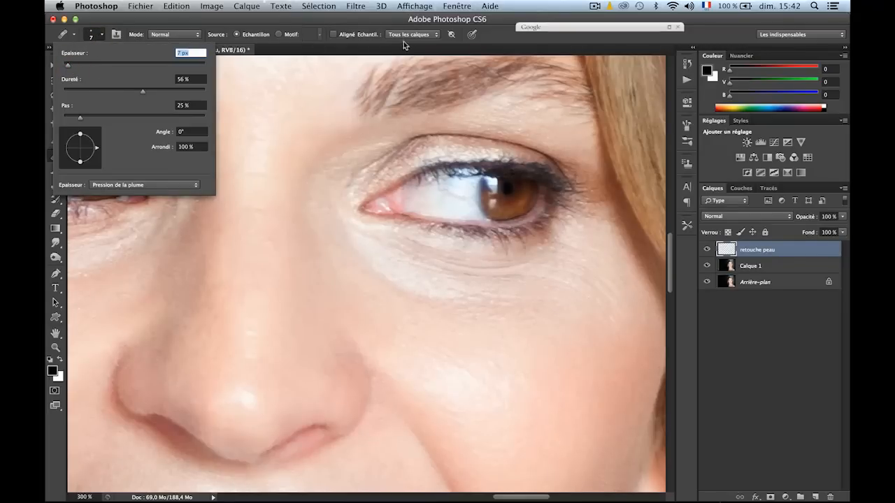
pyautogui.keyDown('alt'); pyautogui.click(452, 206); pyautogui.keyUp('alt')
pyautogui.keyDown('alt'); pyautogui.click(454, 207); pyautogui.keyUp('alt')
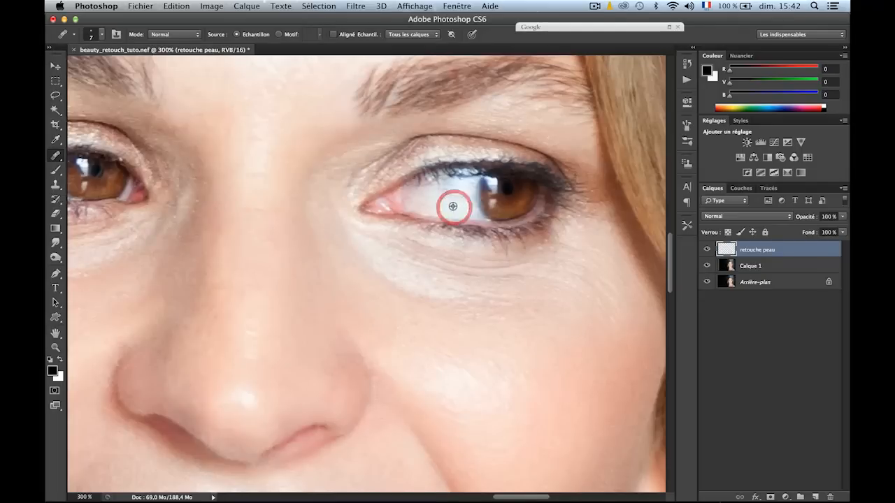
pyautogui.keyDown('alt'); pyautogui.click(454, 207); pyautogui.keyUp('alt')
pyautogui.click(461, 200)
pyautogui.click(454, 197)
pyautogui.click(440, 189)
pyautogui.moveTo(447, 195); pyautogui.dragTo(455, 189)
# Heal the remaining veins in the same eye's white, resampling near its inner corner.
pyautogui.click(452, 190)
pyautogui.click(462, 200)
pyautogui.click(440, 202)
pyautogui.click(438, 202)
pyautogui.click(434, 204)
pyautogui.keyDown('alt'); pyautogui.click(425, 206); pyautogui.keyUp('alt')
pyautogui.click(449, 198)
pyautogui.click(466, 198)
# Toggle the retouche peau layer's visibility to compare the right-hand eye before and after healing.
pyautogui.click(707, 250)
pyautogui.click(707, 250)
pyautogui.click(706, 250)
pyautogui.click(707, 250)
# Compare the full face with and without the retouche peau layer at a reduced zoom.
pyautogui.press('super+minus')
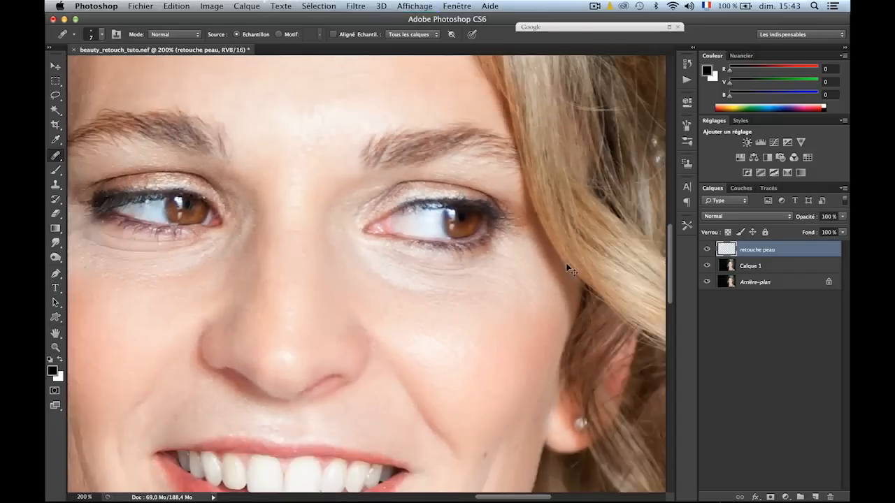
pyautogui.press('super+0')
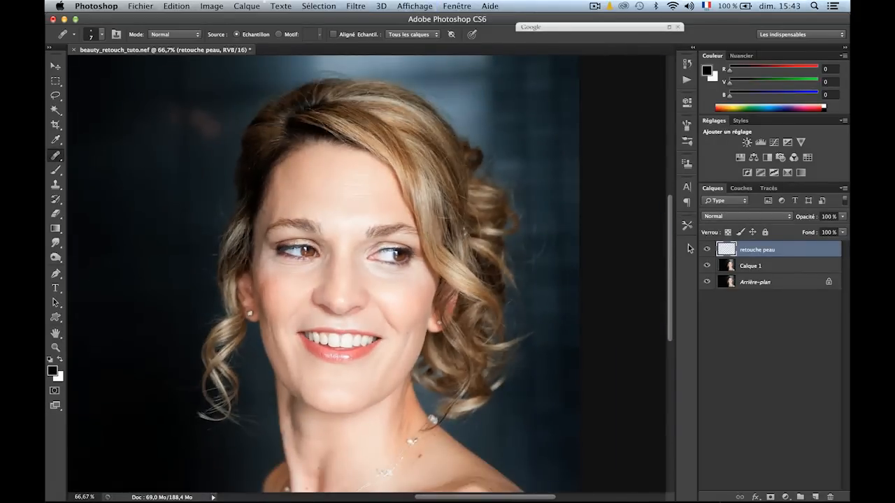
pyautogui.click(706, 249)
pyautogui.click(707, 249)
pyautogui.click(707, 248)
pyautogui.click(706, 248)
pyautogui.click(706, 249)
pyautogui.click(58, 156)
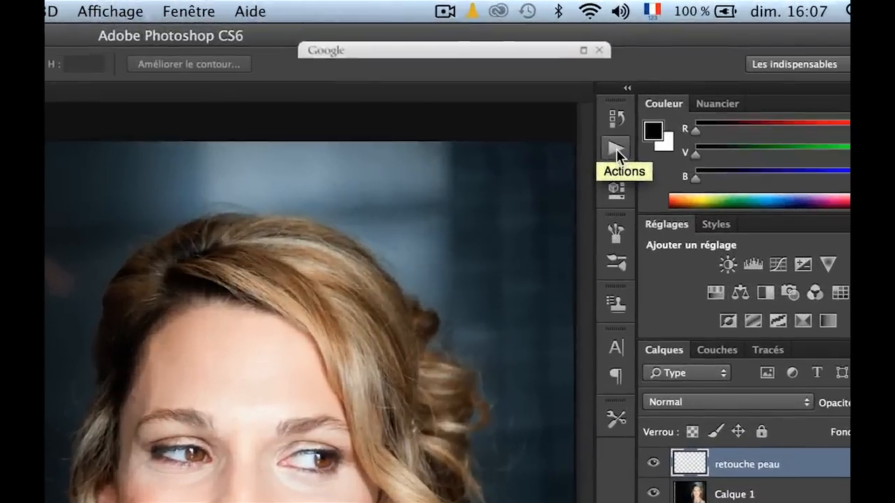
# Display the list of recorded actions.
pyautogui.click(689, 83)
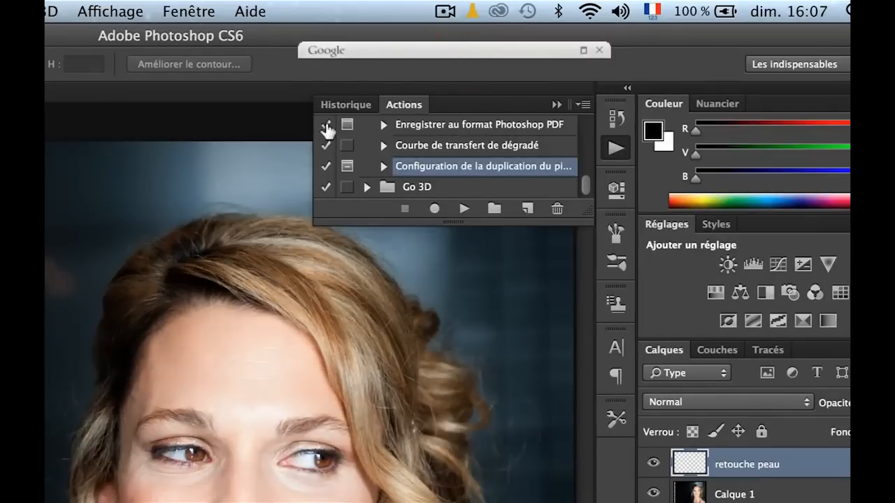
pyautogui.click(184, 13)
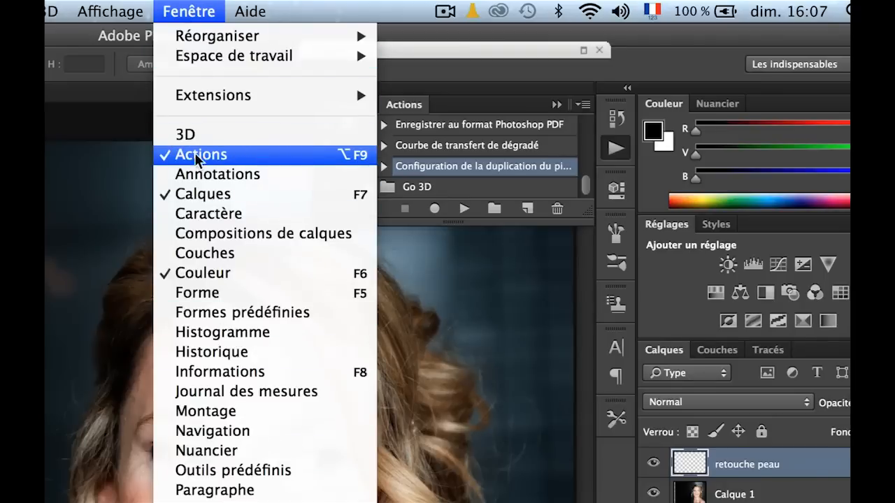
pyautogui.click(213, 154)
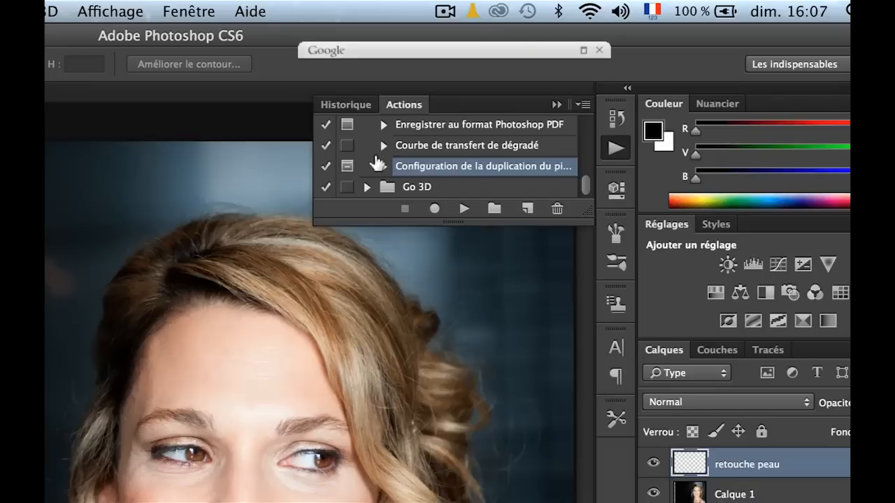
# Create an action named adoucir peau in the Actions par défaut set, without a function key, and start recording it.
pyautogui.click(525, 209)
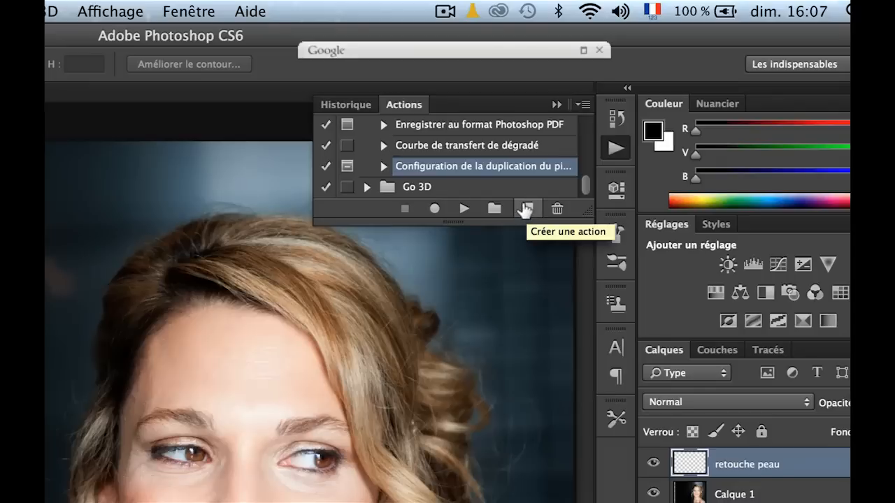
pyautogui.click(525, 209)
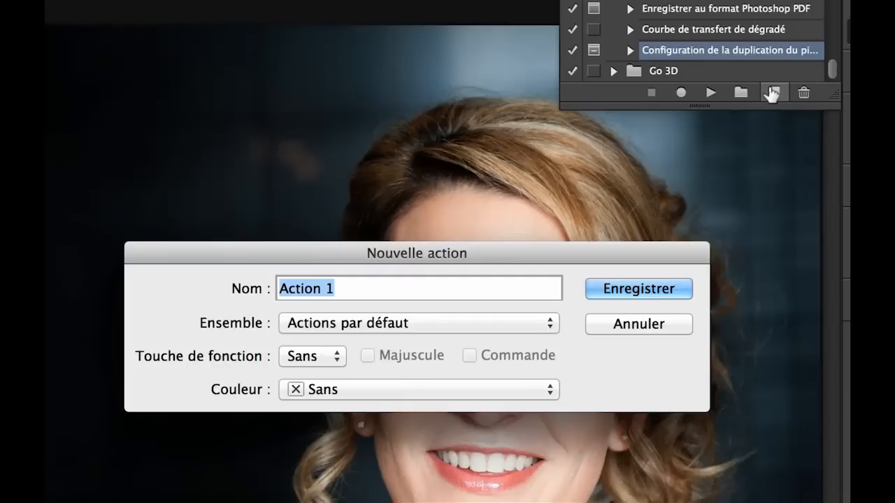
pyautogui.write('adoucir pe')
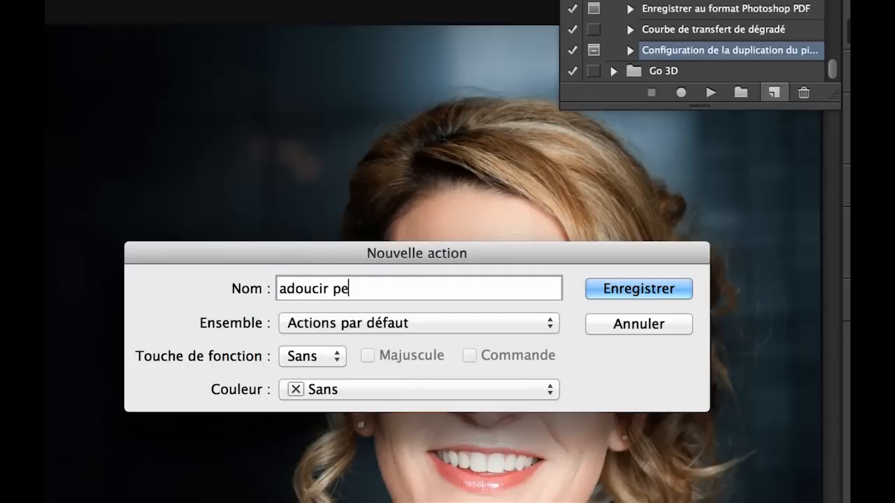
pyautogui.write('au')
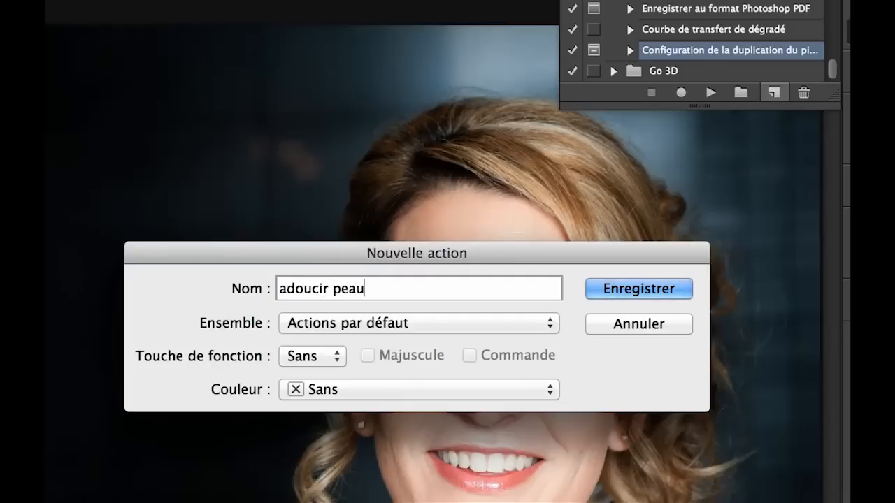
pyautogui.click(330, 356)
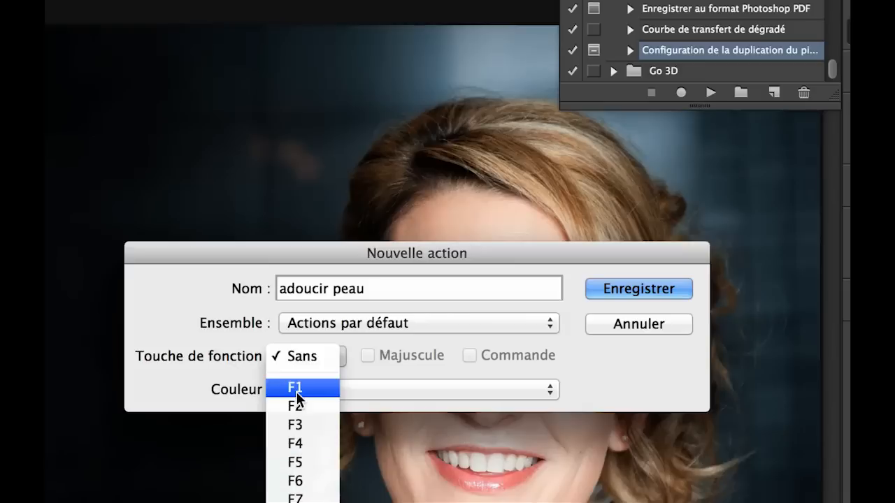
pyautogui.click(291, 355)
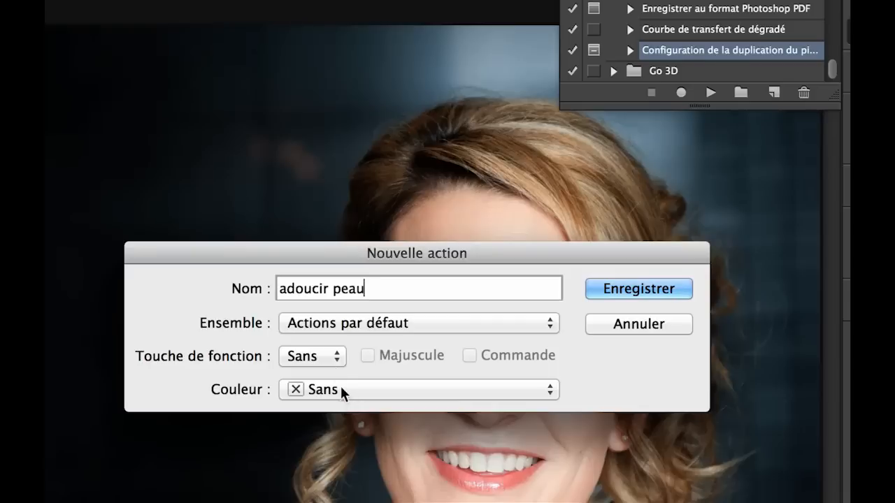
pyautogui.click(317, 352)
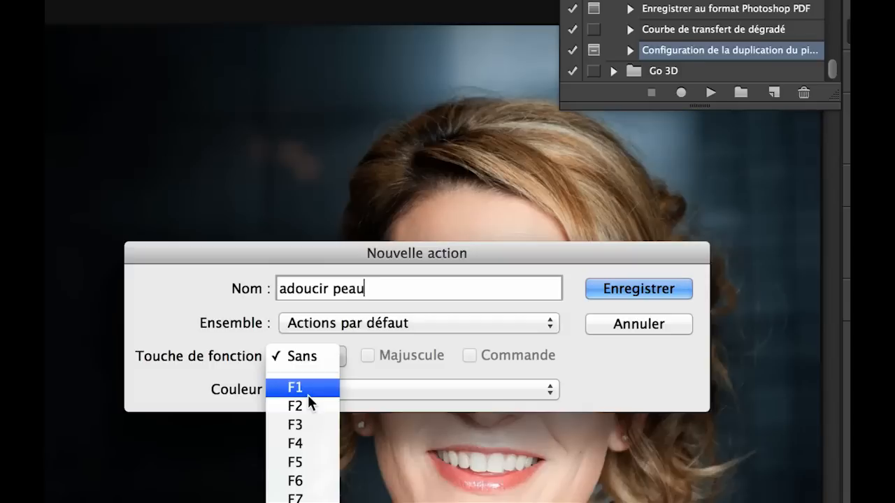
pyautogui.click(629, 289)
pyautogui.click(630, 289)
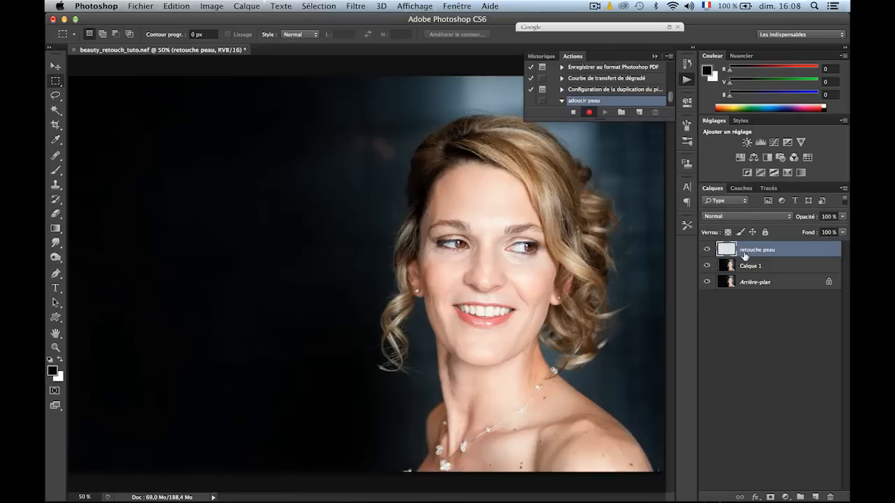
pyautogui.moveTo(744, 256); pyautogui.dragTo(744, 253)
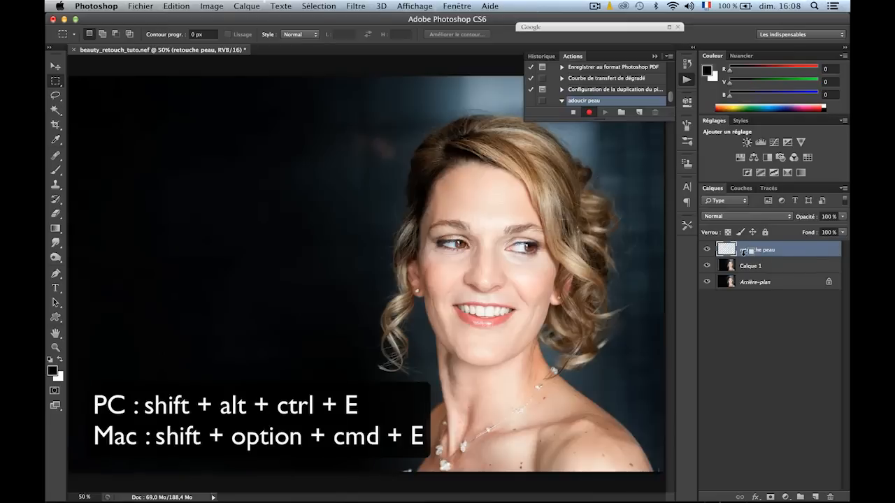
# Stamp all visible layers into a new layer above retouche peau and invert its colours.
pyautogui.press('alt+shift+super+e')
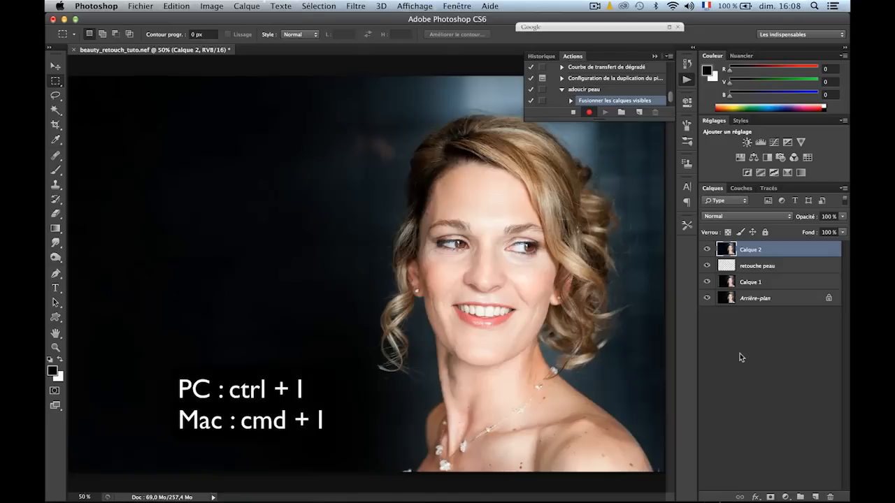
pyautogui.press('super+i')
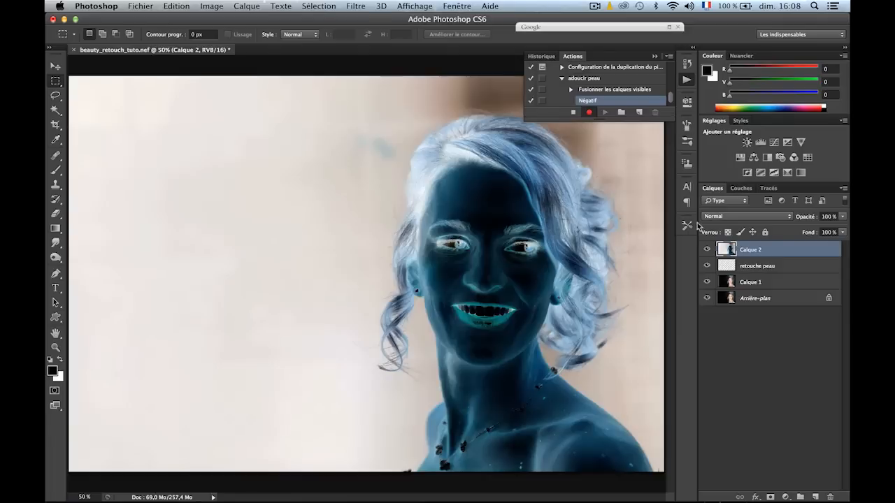
# Convert Calque 2 to a smart object for dynamic filters and set its blend mode to Lumière vive.
pyautogui.click(356, 7)
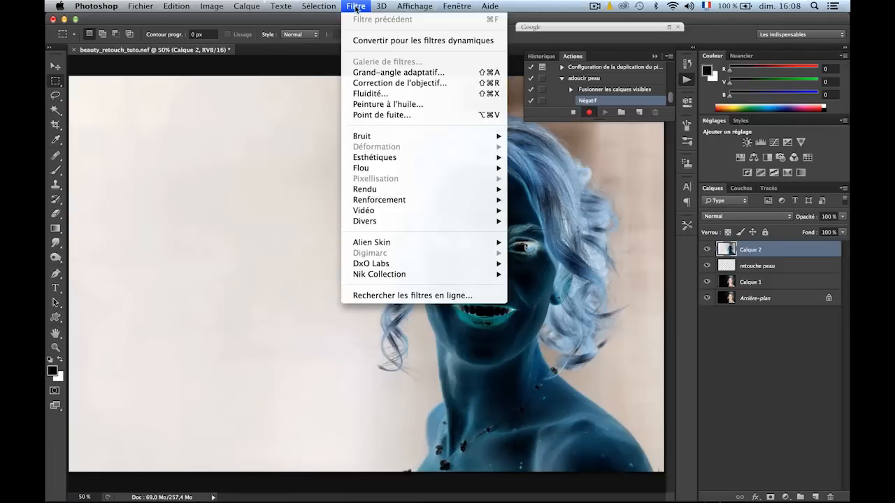
pyautogui.click(371, 41)
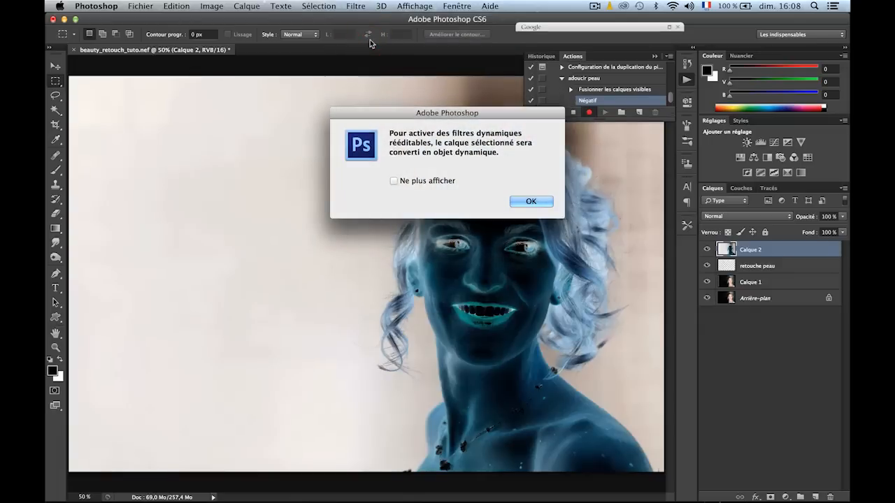
pyautogui.click(524, 200)
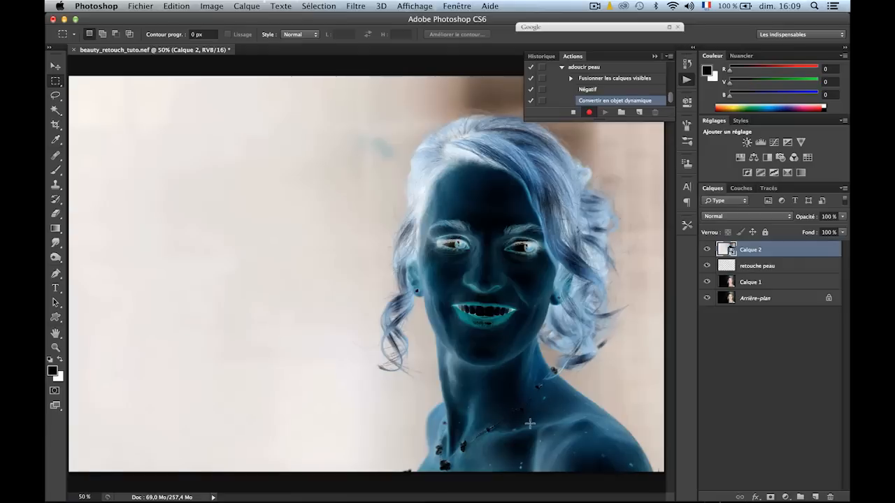
pyautogui.click(747, 217)
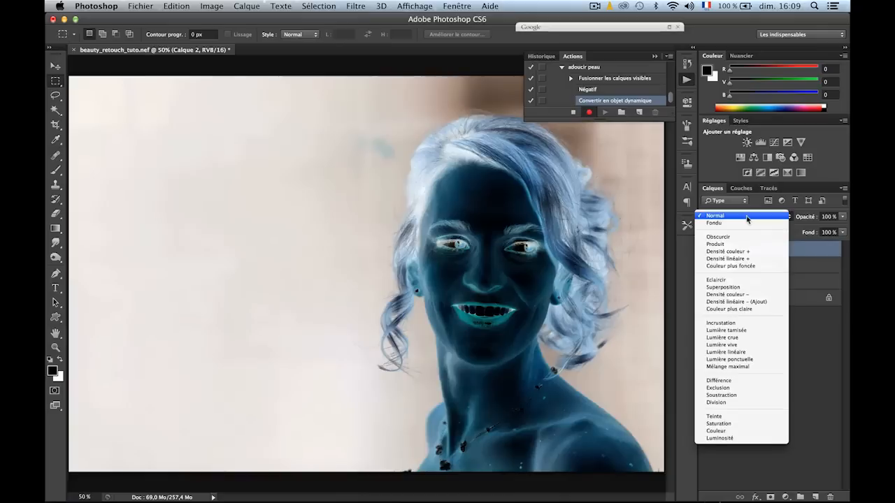
pyautogui.click(739, 345)
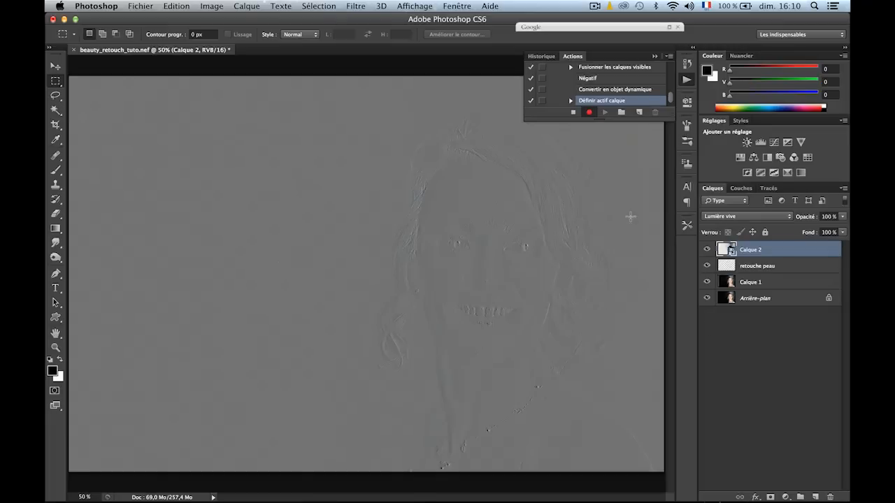
# Apply a Passe-haut filter with a radius of 9,5 pixels to Calque 2, comparing the preview on and off.
pyautogui.click(355, 9)
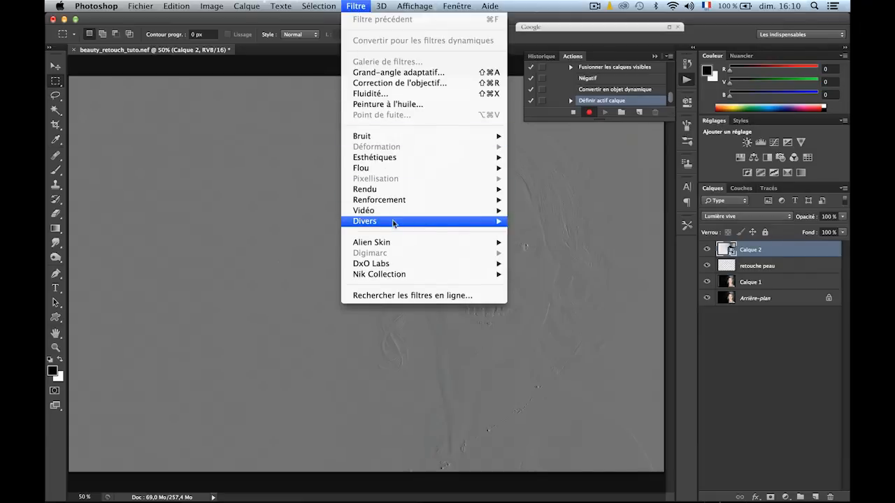
pyautogui.moveTo(395, 224)
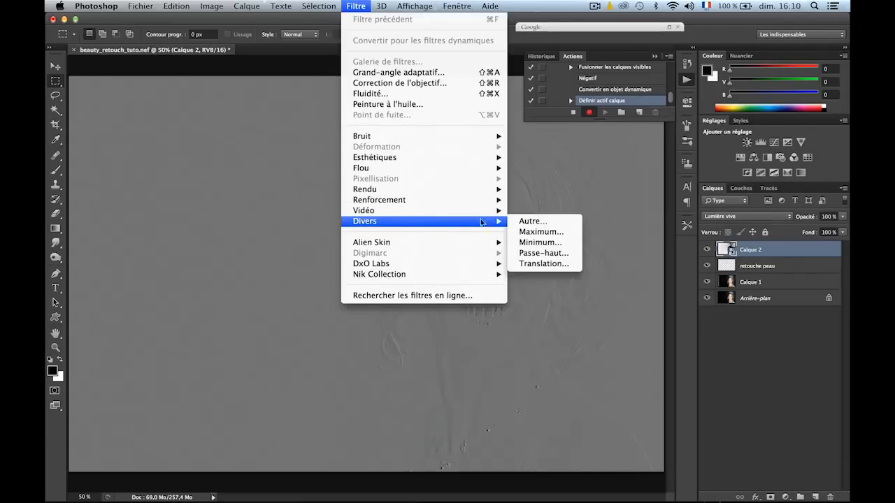
pyautogui.click(564, 254)
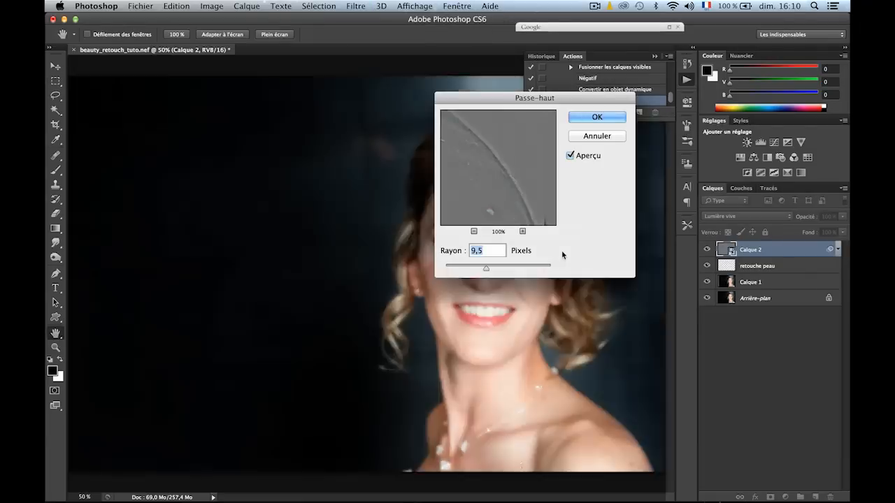
pyautogui.moveTo(540, 100); pyautogui.dragTo(234, 204)
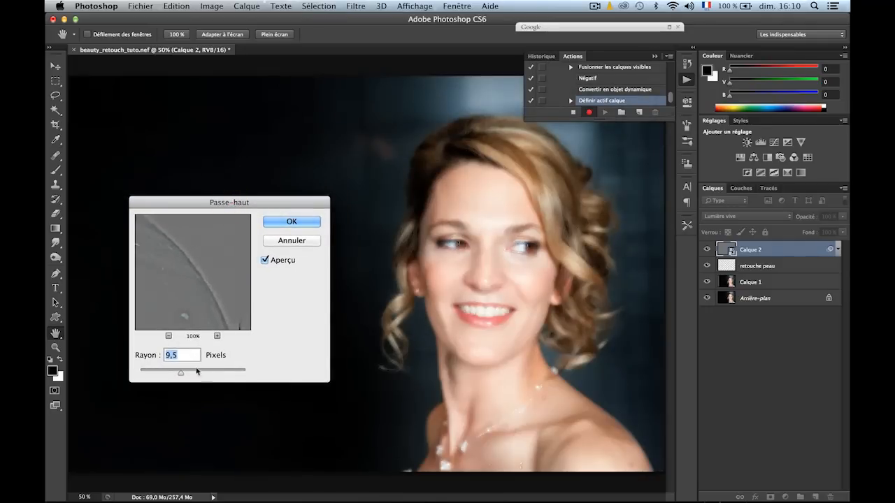
pyautogui.moveTo(180, 372)
pyautogui.mouseDown()
pyautogui.moveTo(187, 375)
pyautogui.moveTo(171, 378)
pyautogui.moveTo(181, 377)
pyautogui.mouseUp()
pyautogui.click(265, 260)
pyautogui.click(265, 260)
pyautogui.click(265, 260)
pyautogui.click(292, 222)
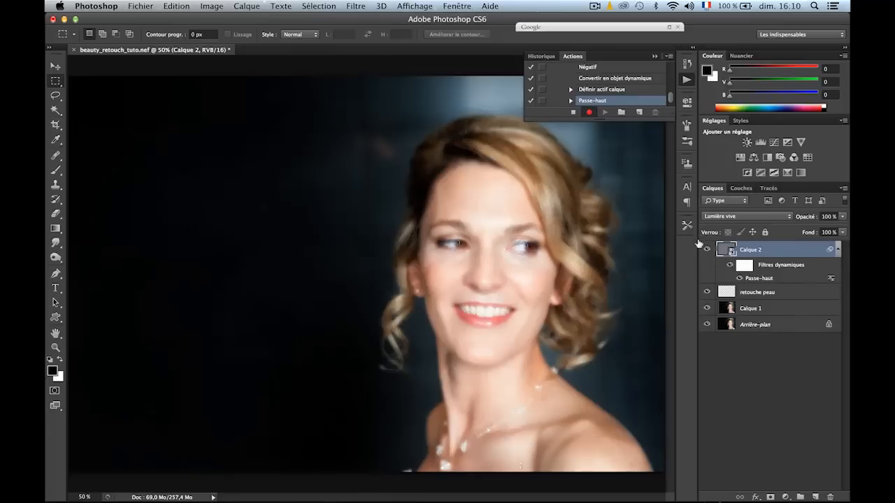
# Apply a Flou gaussien filter with a radius of 6,6 pixels to Calque 2.
pyautogui.click(357, 7)
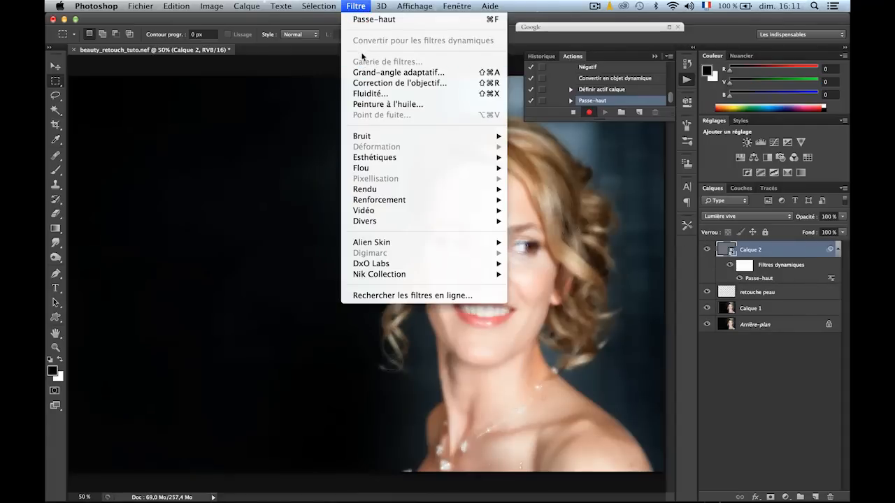
pyautogui.moveTo(384, 169)
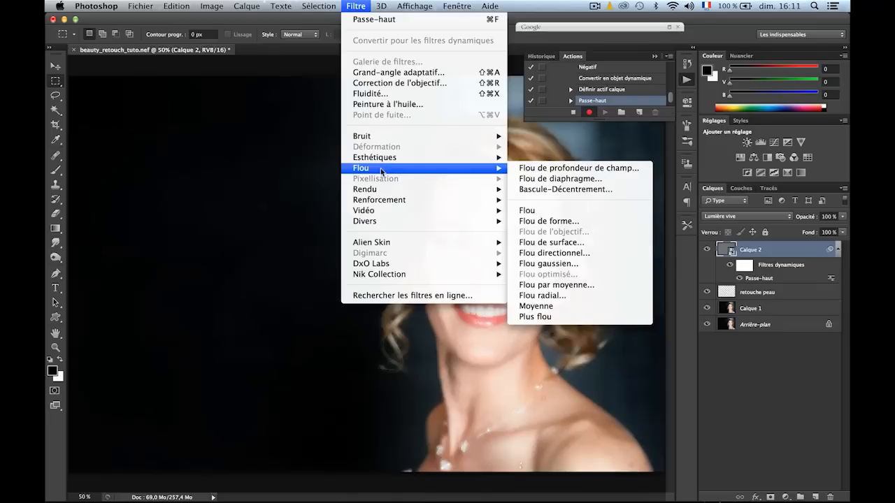
pyautogui.click(546, 264)
pyautogui.moveTo(665, 247); pyautogui.dragTo(624, 246)
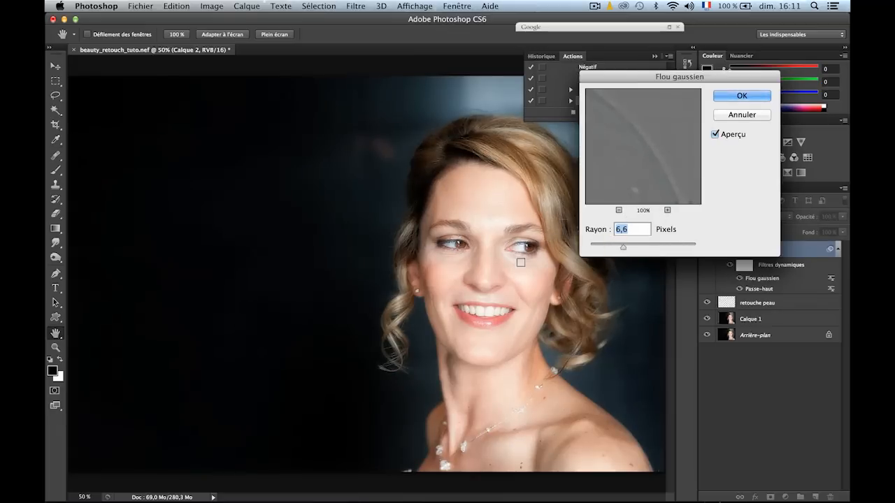
pyautogui.click(724, 98)
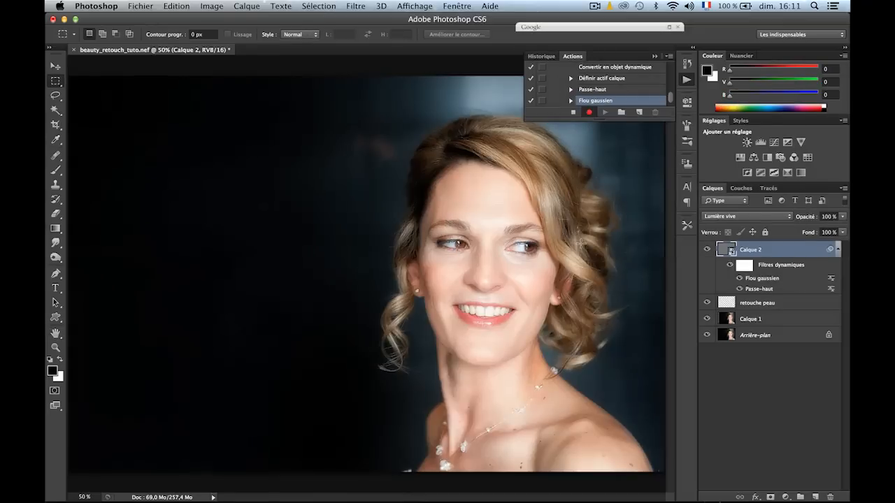
# Compare the right-hand eye and cheek with and without Calque 2 at 300% zoom.
pyautogui.press('super+plus')
pyautogui.press('super+plus')
pyautogui.press('super+plus')
pyautogui.press('super+plus')
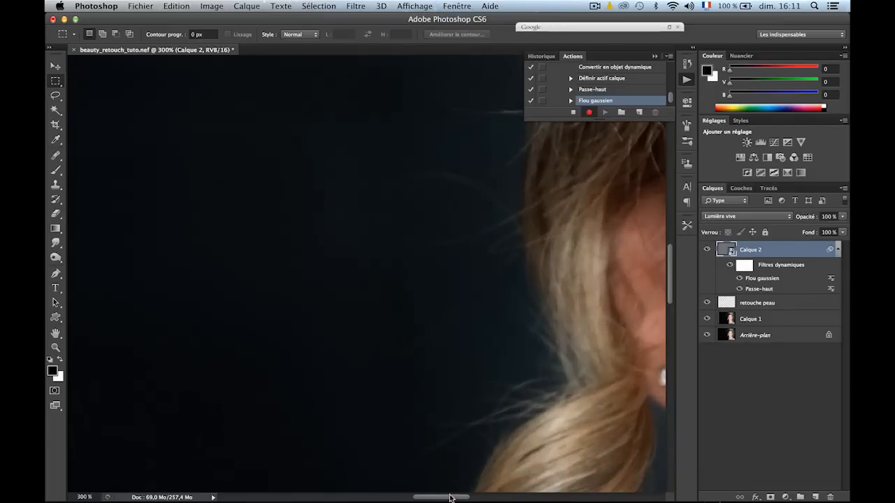
pyautogui.moveTo(450, 497); pyautogui.dragTo(541, 498)
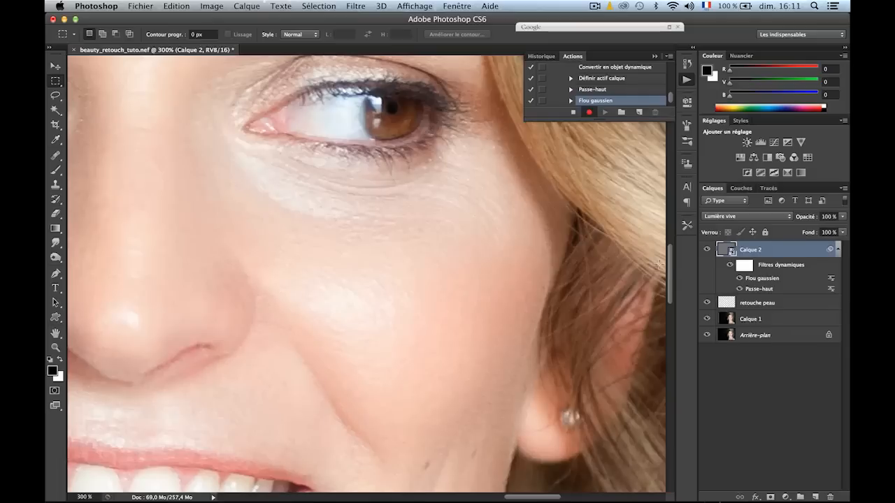
pyautogui.click(705, 248)
pyautogui.click(705, 250)
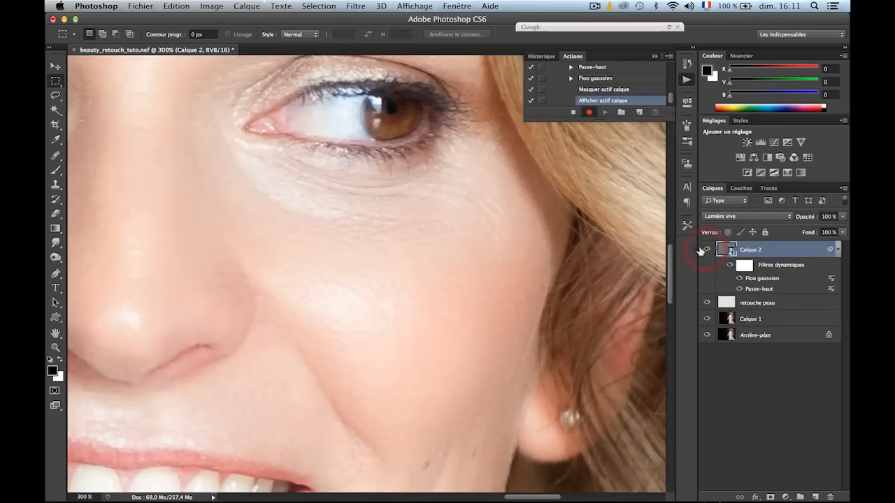
# Compare the skin texture between the mouth and ear with and without Calque 2 at 400% zoom.
pyautogui.press('super+plus')
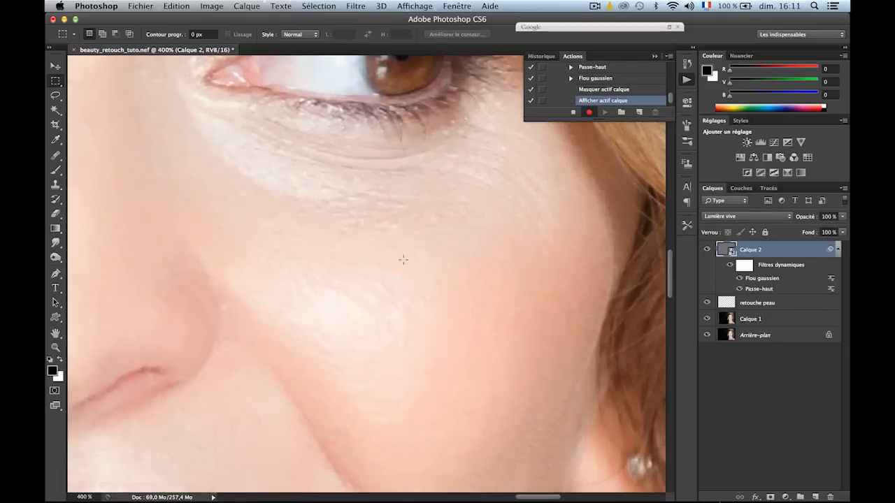
pyautogui.moveTo(418, 303); pyautogui.dragTo(402, 174)
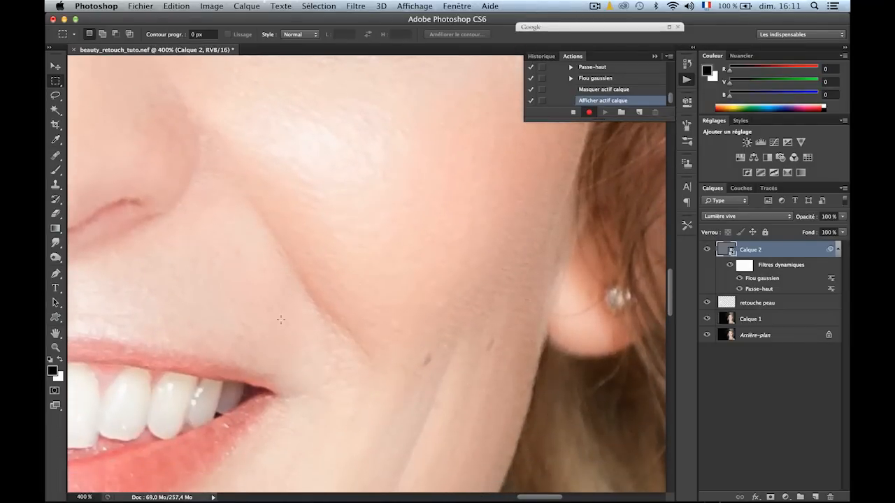
pyautogui.click(706, 250)
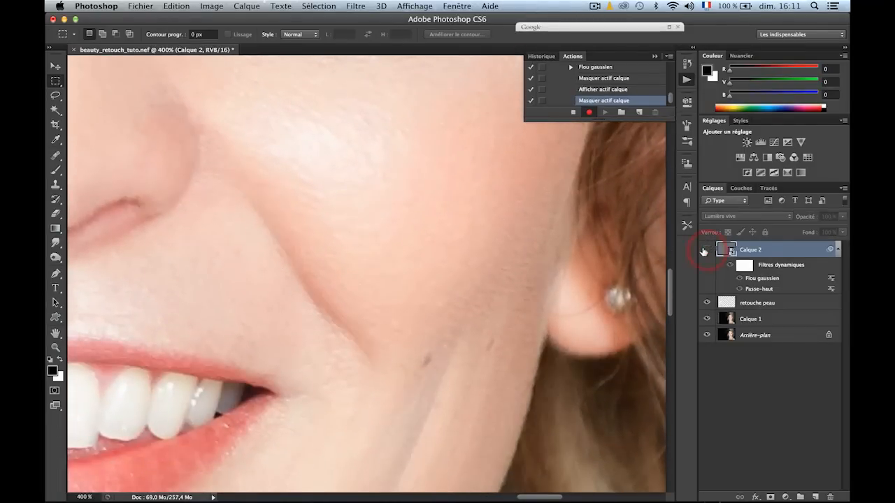
pyautogui.click(706, 249)
pyautogui.click(705, 250)
pyautogui.click(705, 250)
pyautogui.click(703, 252)
pyautogui.click(703, 252)
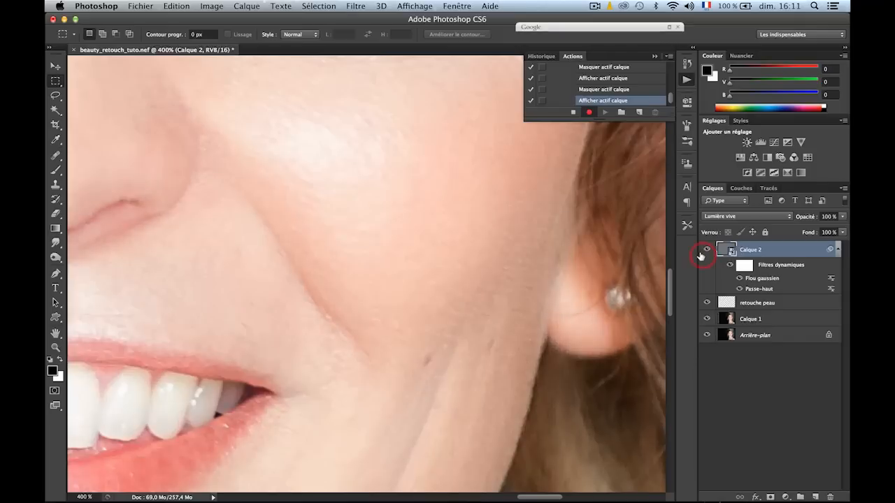
pyautogui.click(704, 250)
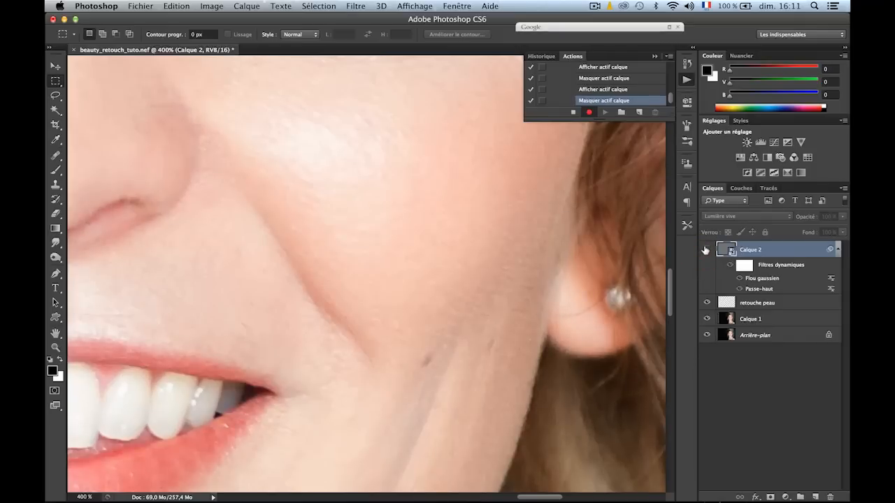
pyautogui.click(705, 250)
# Add a black layer mask to Calque 2 that hides the whole softening effect.
pyautogui.press('super+minus')
pyautogui.press('super+minus')
pyautogui.press('super+minus')
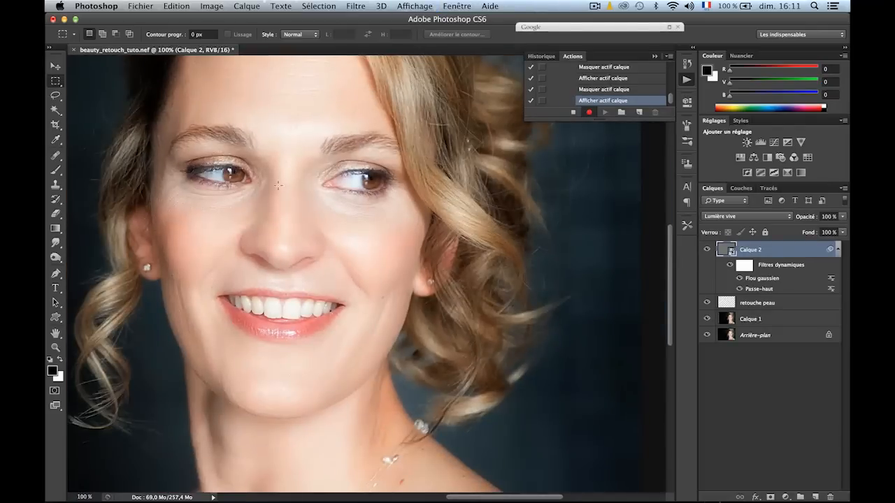
pyautogui.moveTo(333, 257); pyautogui.dragTo(436, 303)
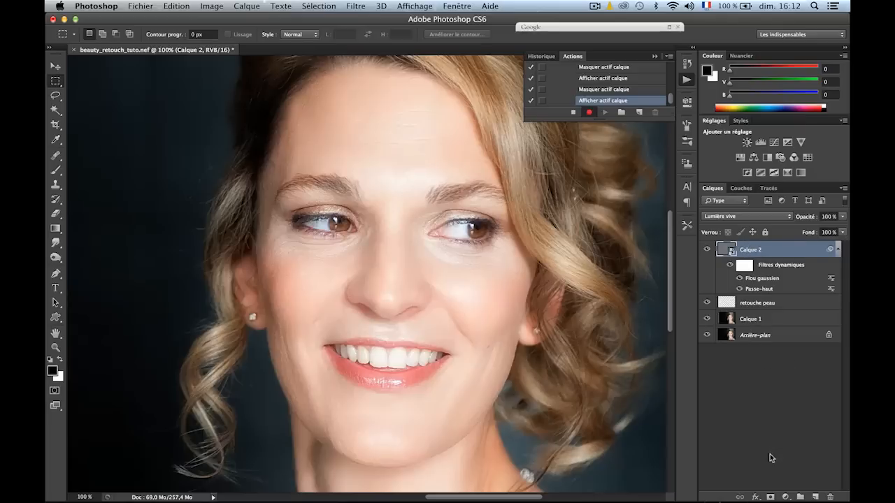
pyautogui.keyDown('alt'); pyautogui.click(769, 495); pyautogui.keyUp('alt')
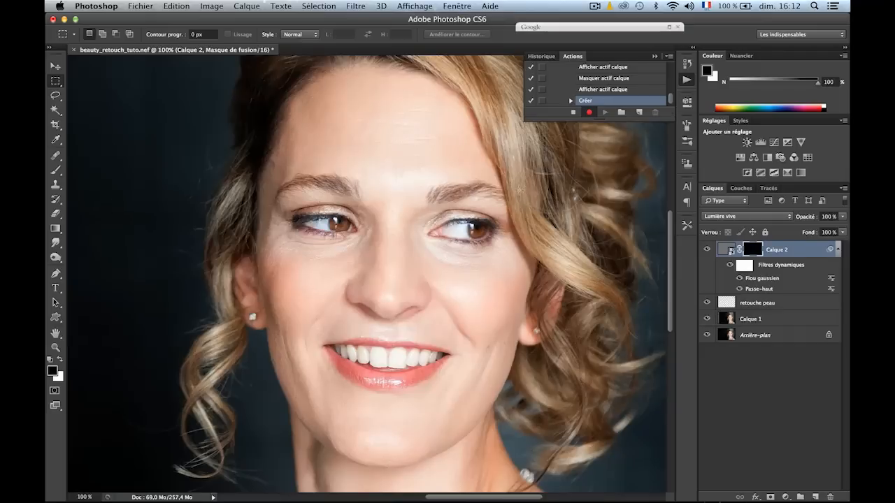
# Stop recording the adoucir peau action and collapse its list of recorded commands.
pyautogui.click(716, 253)
pyautogui.click(572, 112)
pyautogui.moveTo(670, 100); pyautogui.dragTo(669, 80)
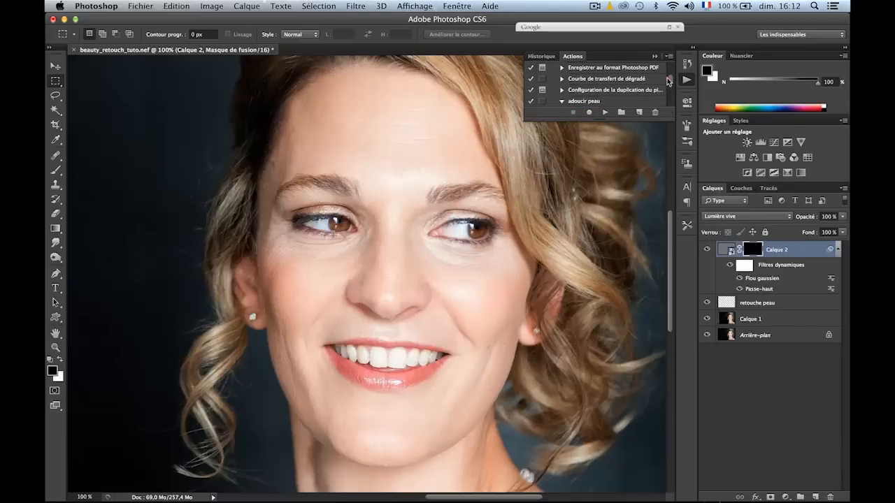
pyautogui.click(561, 100)
# Delete the Calque 2 layer and play the adoucir peau action to rebuild it above retouche peau.
pyautogui.moveTo(742, 246)
pyautogui.mouseDown()
pyautogui.moveTo(833, 397)
pyautogui.moveTo(830, 497)
pyautogui.mouseUp()
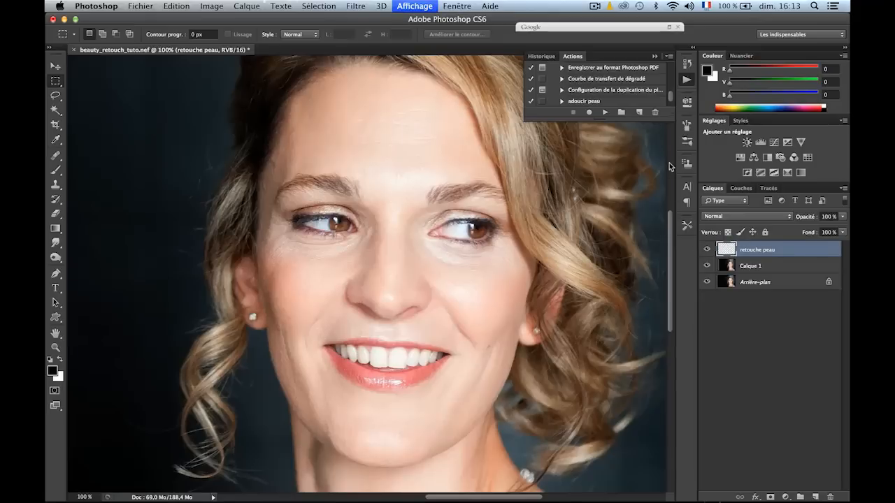
pyautogui.press('super+minus')
pyautogui.press('super+minus')
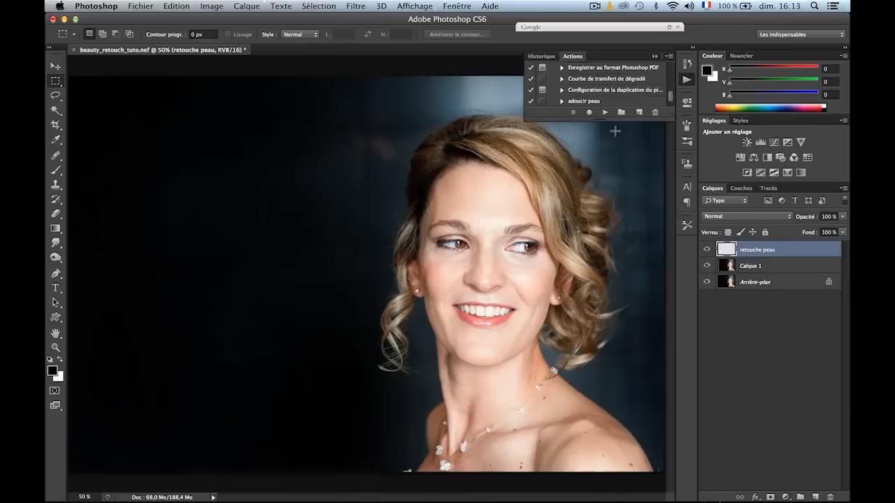
pyautogui.click(585, 99)
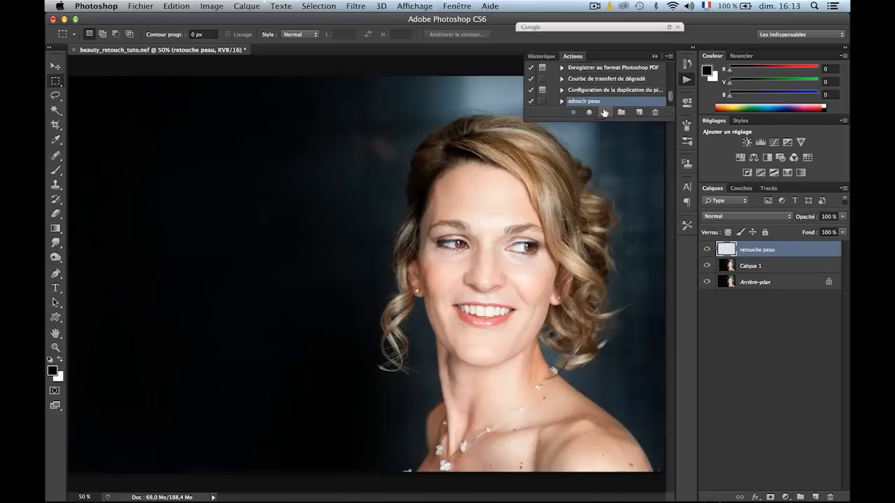
pyautogui.click(605, 112)
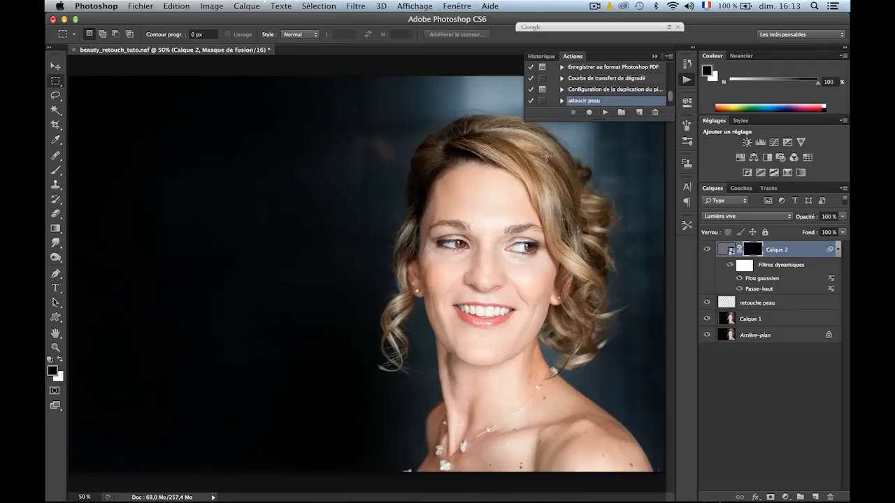
# Take the Brush tool for work on the forehead with a soft round tip of 159 px and 0% hardness.
pyautogui.press('super+plus')
pyautogui.press('super+plus')
pyautogui.press('super+plus')
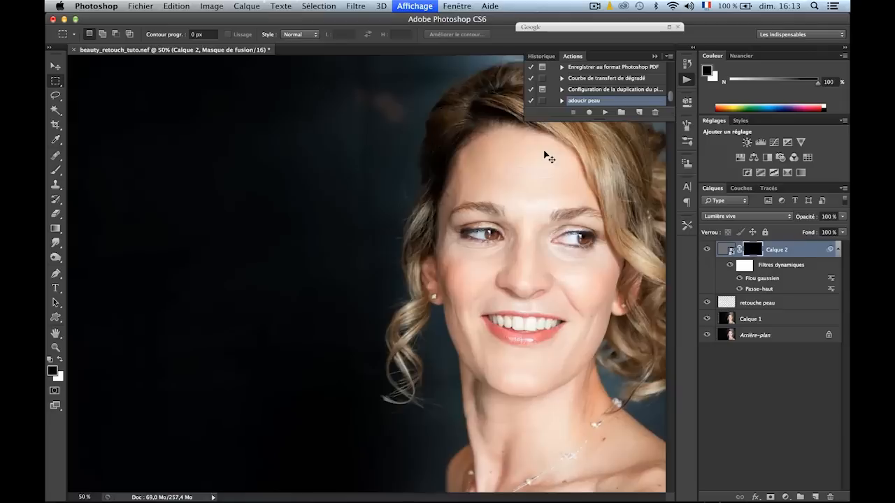
pyautogui.moveTo(615, 243); pyautogui.dragTo(328, 270)
pyautogui.moveTo(531, 290); pyautogui.dragTo(533, 377)
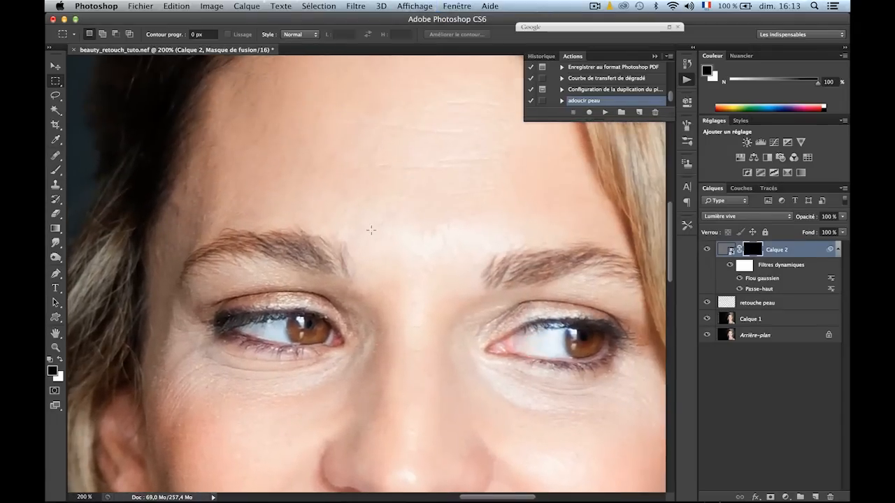
pyautogui.press('b')
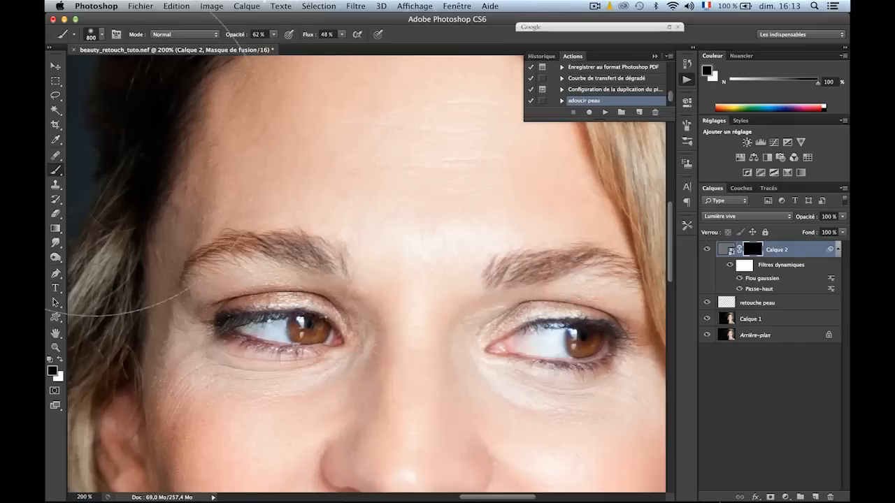
pyautogui.click(102, 34)
pyautogui.moveTo(149, 69); pyautogui.dragTo(114, 69)
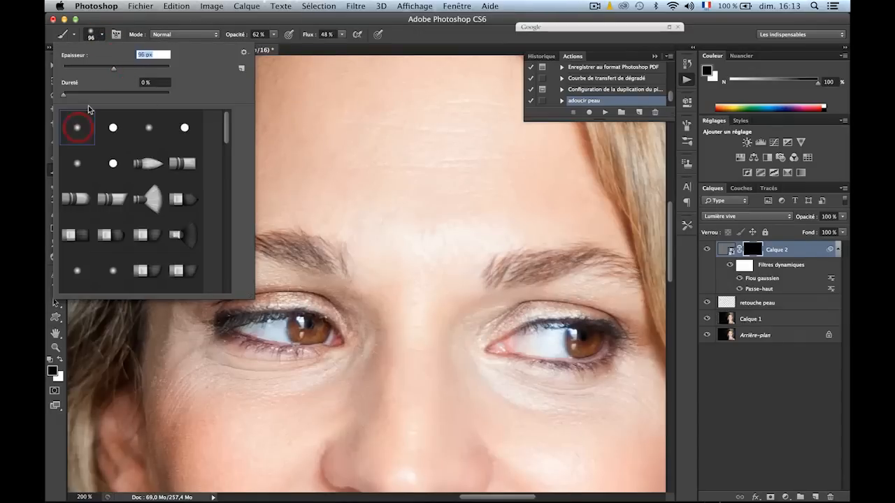
pyautogui.moveTo(117, 70); pyautogui.dragTo(133, 70)
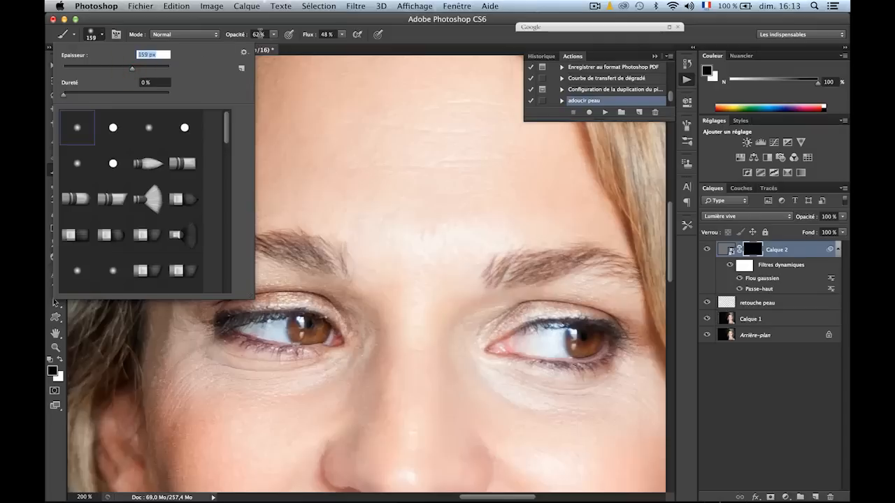
# Set the brush opacity to 50% and its flow to 100%.
pyautogui.click(272, 36)
pyautogui.moveTo(280, 49); pyautogui.dragTo(270, 47)
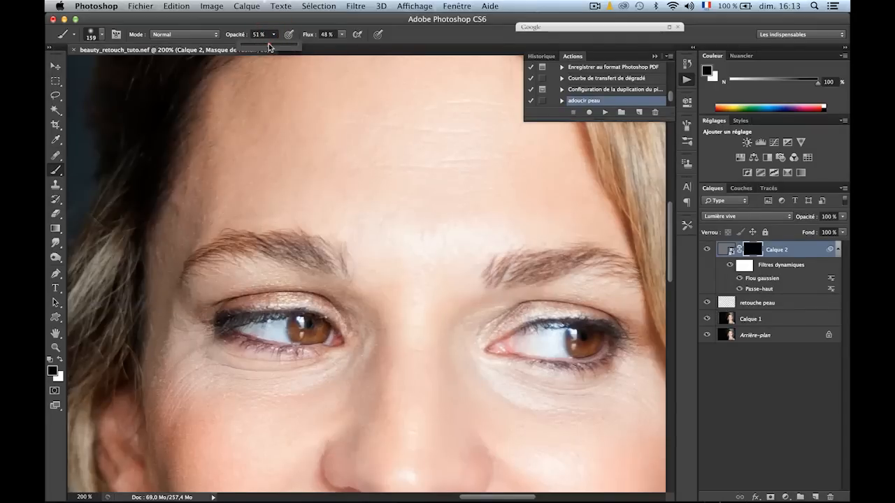
pyautogui.click(342, 34)
pyautogui.moveTo(342, 47); pyautogui.dragTo(381, 48)
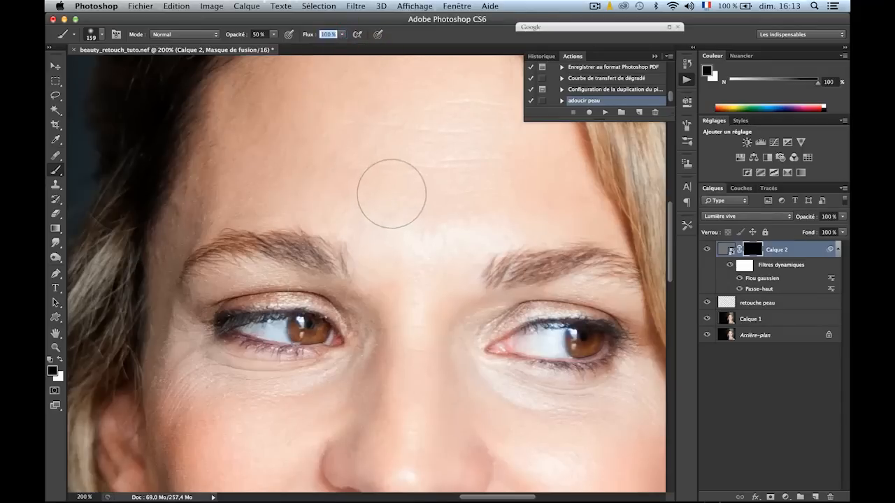
# Collapse the actions list and adjust the brush tip directly on the image to 157 px with 0% hardness.
pyautogui.click(655, 57)
pyautogui.moveTo(446, 150); pyautogui.dragTo(448, 152)
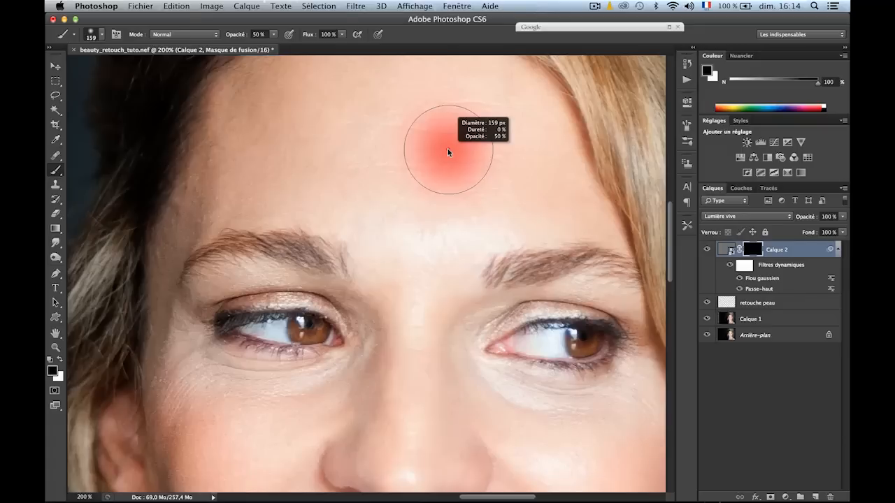
pyautogui.moveTo(449, 150)
pyautogui.mouseDown()
pyautogui.moveTo(464, 141)
pyautogui.moveTo(421, 140)
pyautogui.moveTo(479, 140)
pyautogui.moveTo(411, 142)
pyautogui.moveTo(500, 141)
pyautogui.moveTo(443, 146)
pyautogui.moveTo(444, 96)
pyautogui.moveTo(437, 240)
pyautogui.moveTo(442, 131)
pyautogui.mouseUp()
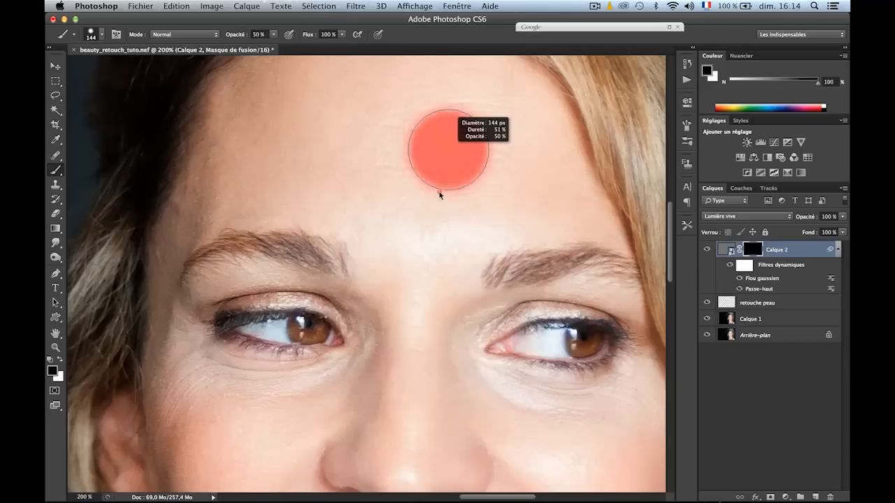
pyautogui.moveTo(439, 96); pyautogui.dragTo(435, 64)
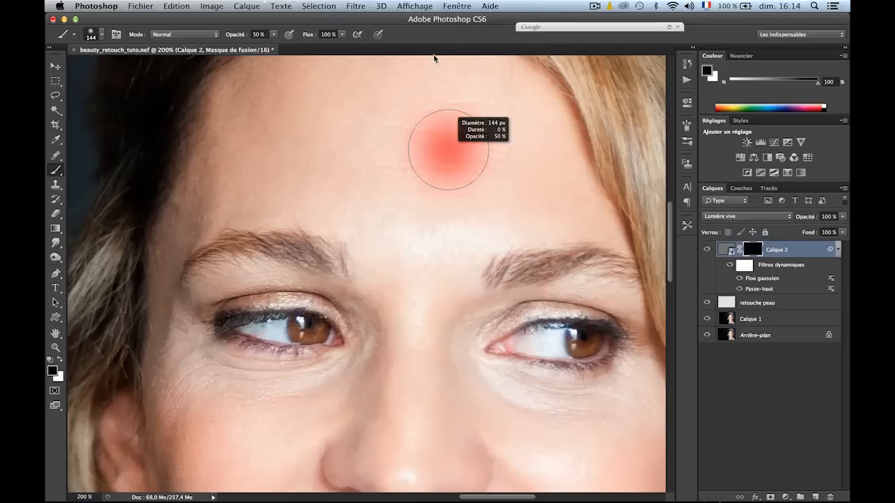
pyautogui.moveTo(435, 58); pyautogui.dragTo(429, 70)
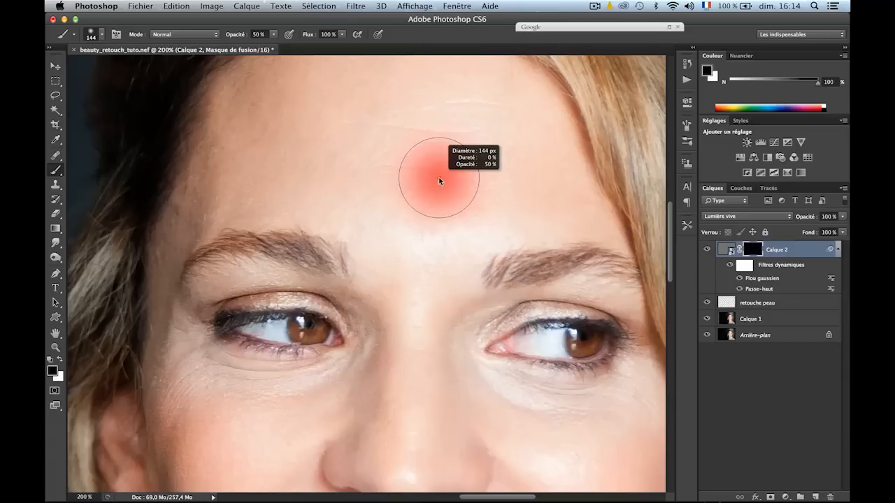
pyautogui.moveTo(442, 182)
pyautogui.mouseDown()
pyautogui.moveTo(475, 175)
pyautogui.moveTo(478, 192)
pyautogui.moveTo(420, 184)
pyautogui.moveTo(467, 190)
pyautogui.moveTo(433, 186)
pyautogui.moveTo(448, 188)
pyautogui.mouseUp()
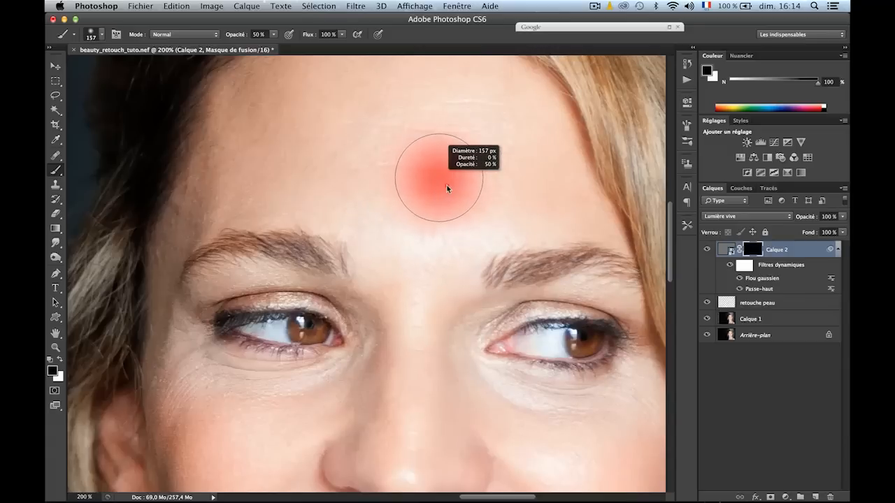
pyautogui.moveTo(444, 148)
pyautogui.mouseDown()
pyautogui.moveTo(438, 238)
pyautogui.moveTo(441, 105)
pyautogui.mouseUp()
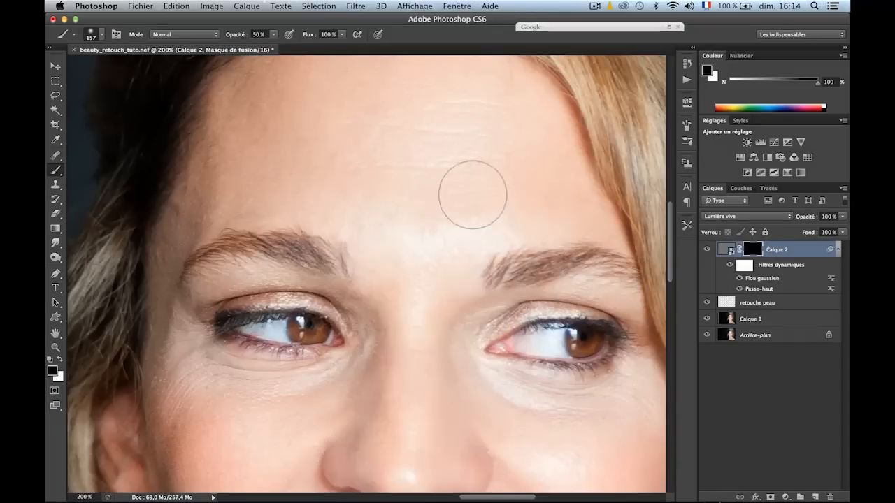
# Paint white on the Calque 2 mask over the whole forehead to bring in the skin softening at 50% opacity.
pyautogui.scroll(3, 457, 203)
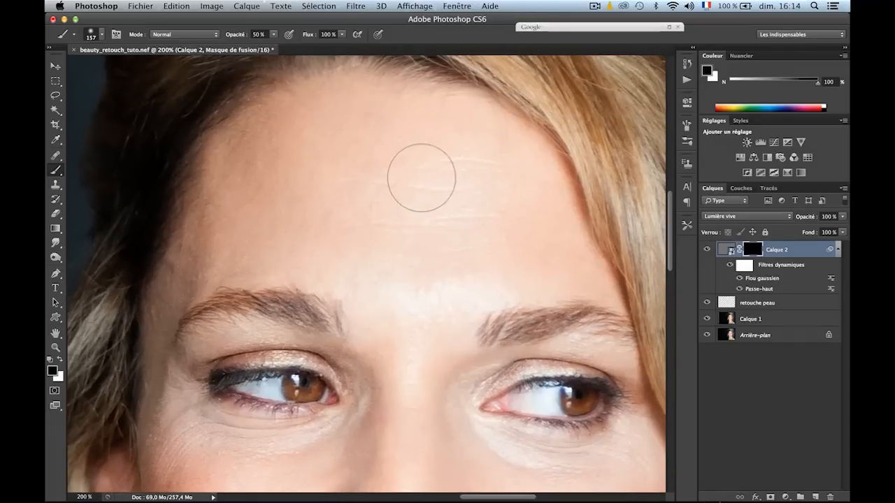
pyautogui.press('x')
pyautogui.moveTo(372, 153)
pyautogui.mouseDown()
pyautogui.moveTo(436, 136)
pyautogui.moveTo(444, 169)
pyautogui.moveTo(464, 186)
pyautogui.moveTo(543, 231)
pyautogui.moveTo(459, 293)
pyautogui.moveTo(438, 291)
pyautogui.moveTo(414, 261)
pyautogui.moveTo(390, 267)
pyautogui.mouseUp()
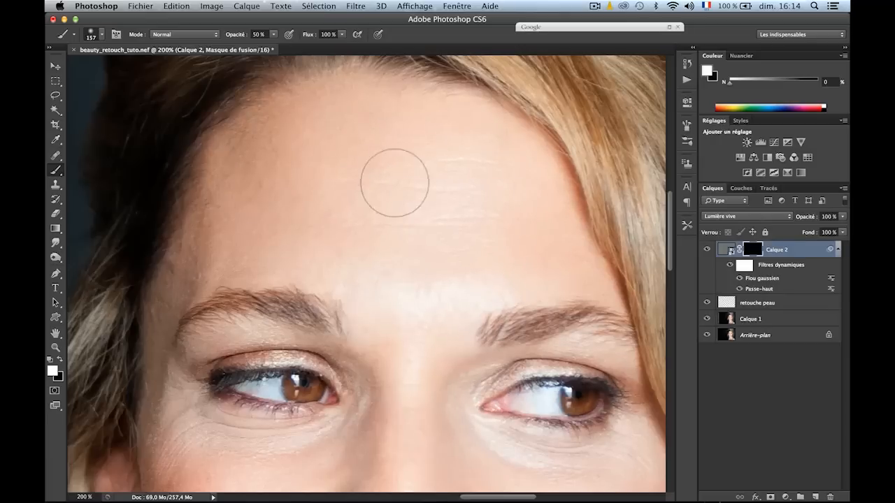
pyautogui.moveTo(394, 182)
pyautogui.mouseDown()
pyautogui.moveTo(450, 202)
pyautogui.moveTo(440, 188)
pyautogui.moveTo(355, 229)
pyautogui.moveTo(498, 193)
pyautogui.moveTo(528, 246)
pyautogui.mouseUp()
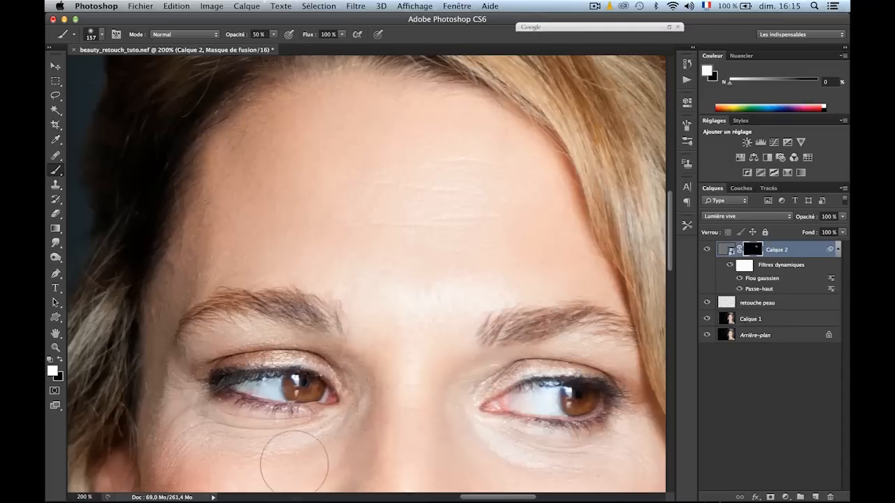
# Paint white on the Calque 2 mask under the eyes, along the nose and across the upper cheeks.
pyautogui.moveTo(200, 426)
pyautogui.mouseDown()
pyautogui.moveTo(282, 441)
pyautogui.moveTo(349, 427)
pyautogui.moveTo(331, 440)
pyautogui.moveTo(225, 438)
pyautogui.moveTo(182, 416)
pyautogui.moveTo(172, 445)
pyautogui.mouseUp()
pyautogui.moveTo(405, 179); pyautogui.dragTo(409, 271)
pyautogui.moveTo(410, 332); pyautogui.dragTo(408, 163)
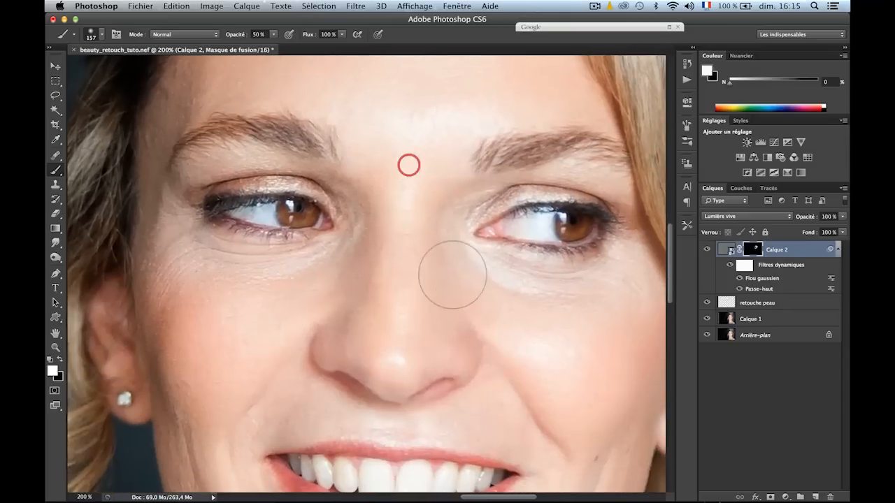
pyautogui.moveTo(490, 288)
pyautogui.mouseDown()
pyautogui.moveTo(554, 303)
pyautogui.moveTo(606, 277)
pyautogui.moveTo(598, 321)
pyautogui.moveTo(626, 310)
pyautogui.moveTo(623, 276)
pyautogui.moveTo(497, 336)
pyautogui.moveTo(427, 275)
pyautogui.moveTo(378, 294)
pyautogui.mouseUp()
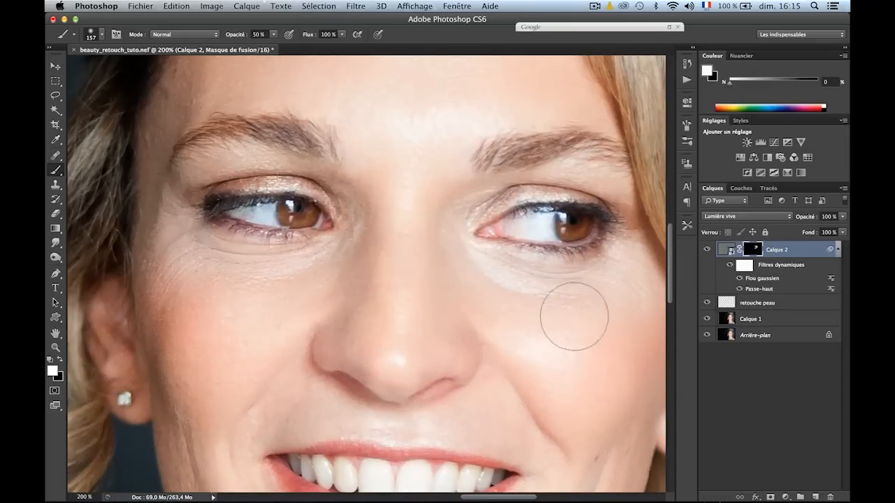
# Raise the brush opacity to 73% and paint the softening in over the cheeks, around the mouth and on the chin.
pyautogui.click(273, 35)
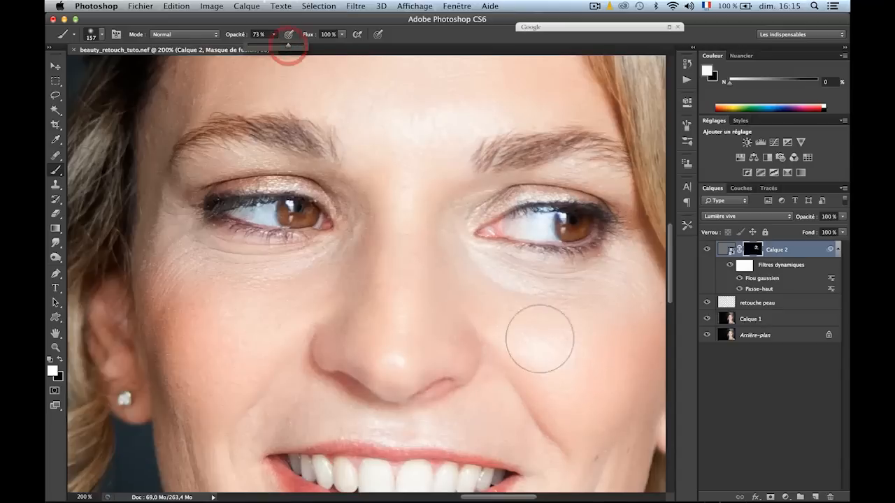
pyautogui.moveTo(563, 351)
pyautogui.mouseDown()
pyautogui.moveTo(585, 365)
pyautogui.moveTo(580, 402)
pyautogui.moveTo(616, 407)
pyautogui.moveTo(635, 265)
pyautogui.moveTo(638, 286)
pyautogui.moveTo(605, 302)
pyautogui.moveTo(478, 281)
pyautogui.moveTo(583, 313)
pyautogui.moveTo(514, 319)
pyautogui.mouseUp()
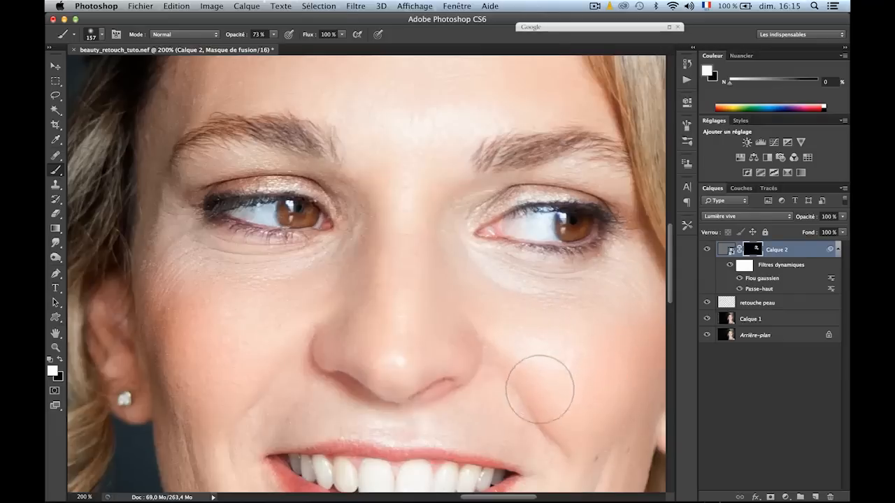
pyautogui.scroll(-6, 540, 389)
pyautogui.moveTo(529, 278)
pyautogui.mouseDown()
pyautogui.moveTo(557, 178)
pyautogui.moveTo(556, 218)
pyautogui.moveTo(569, 187)
pyautogui.moveTo(555, 255)
pyautogui.moveTo(492, 357)
pyautogui.moveTo(472, 342)
pyautogui.moveTo(495, 304)
pyautogui.moveTo(403, 384)
pyautogui.moveTo(304, 387)
pyautogui.moveTo(334, 382)
pyautogui.moveTo(318, 425)
pyautogui.moveTo(378, 431)
pyautogui.moveTo(441, 409)
pyautogui.moveTo(434, 420)
pyautogui.moveTo(486, 380)
pyautogui.moveTo(546, 241)
pyautogui.moveTo(512, 213)
pyautogui.moveTo(454, 193)
pyautogui.moveTo(423, 199)
pyautogui.moveTo(471, 149)
pyautogui.moveTo(413, 124)
pyautogui.moveTo(341, 124)
pyautogui.moveTo(349, 132)
pyautogui.moveTo(286, 118)
pyautogui.moveTo(206, 126)
pyautogui.moveTo(171, 162)
pyautogui.moveTo(161, 129)
pyautogui.moveTo(114, 90)
pyautogui.moveTo(130, 115)
pyautogui.mouseUp()
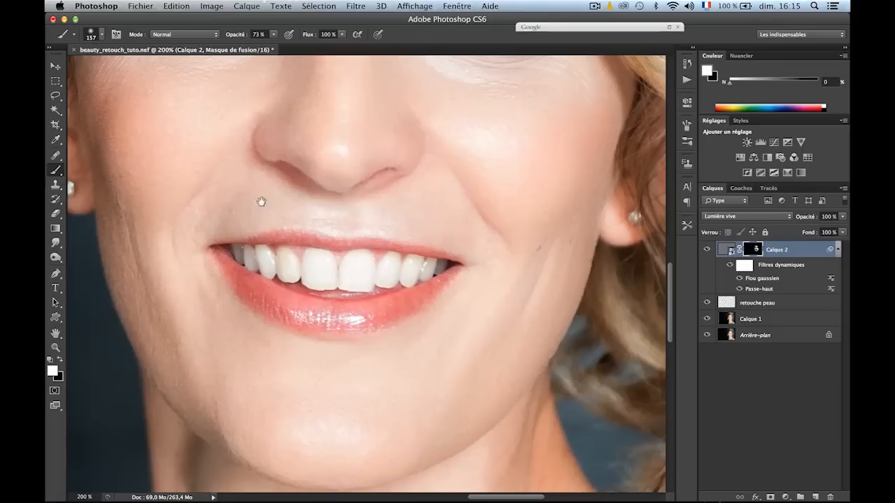
pyautogui.moveTo(259, 197); pyautogui.dragTo(403, 335)
pyautogui.moveTo(291, 237)
pyautogui.mouseDown()
pyautogui.moveTo(276, 193)
pyautogui.moveTo(320, 221)
pyautogui.moveTo(449, 212)
pyautogui.moveTo(452, 260)
pyautogui.moveTo(483, 279)
pyautogui.moveTo(522, 284)
pyautogui.mouseUp()
pyautogui.moveTo(564, 328); pyautogui.dragTo(457, 161)
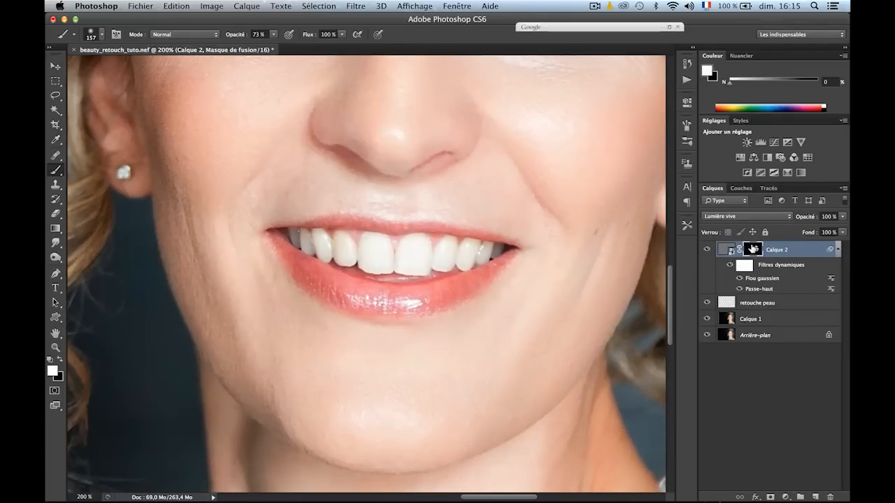
# Display the Calque 2 mask alone to check the painted areas of the face, and return to the photo.
pyautogui.keyDown('alt'); pyautogui.click(753, 248); pyautogui.keyUp('alt')
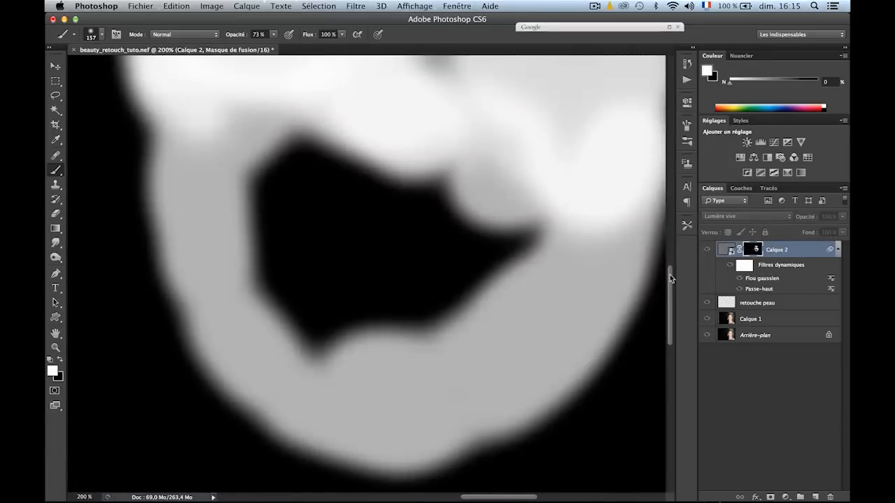
pyautogui.moveTo(670, 282)
pyautogui.mouseDown()
pyautogui.moveTo(668, 235)
pyautogui.moveTo(668, 264)
pyautogui.mouseUp()
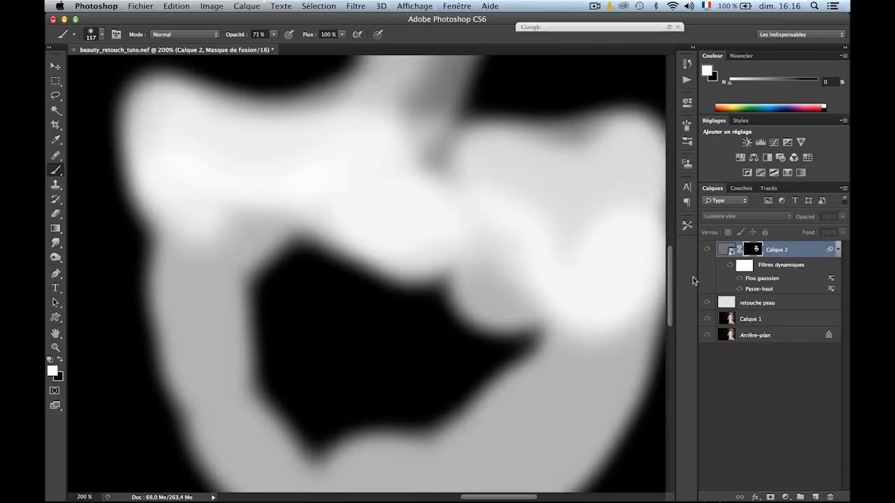
pyautogui.keyDown('alt'); pyautogui.click(756, 249); pyautogui.keyUp('alt')
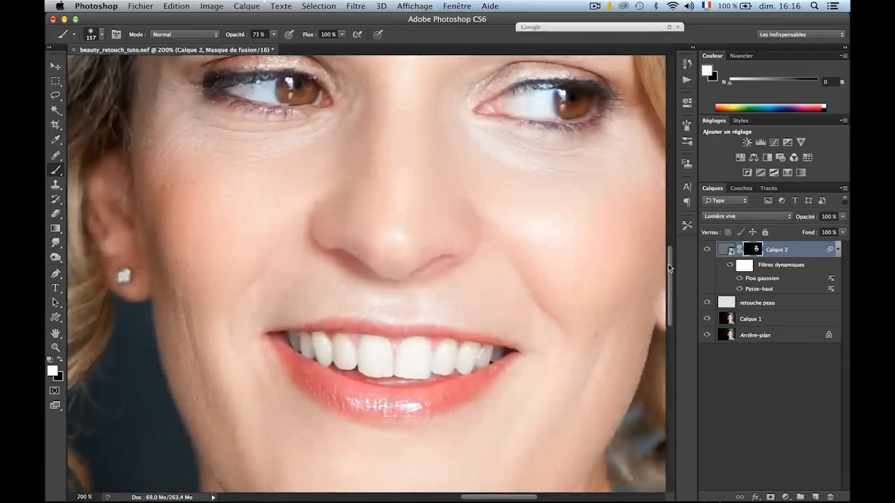
# Paint white on the Calque 2 mask over the neck, shoulders and chest to soften the skin there.
pyautogui.moveTo(669, 268); pyautogui.dragTo(669, 303)
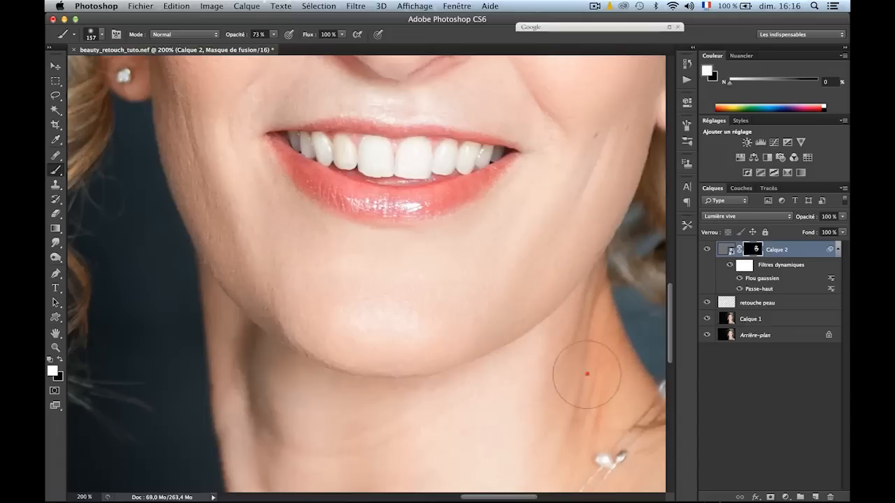
pyautogui.moveTo(264, 413)
pyautogui.mouseDown()
pyautogui.moveTo(277, 460)
pyautogui.moveTo(391, 436)
pyautogui.moveTo(458, 396)
pyautogui.moveTo(451, 170)
pyautogui.mouseUp()
pyautogui.press('space')
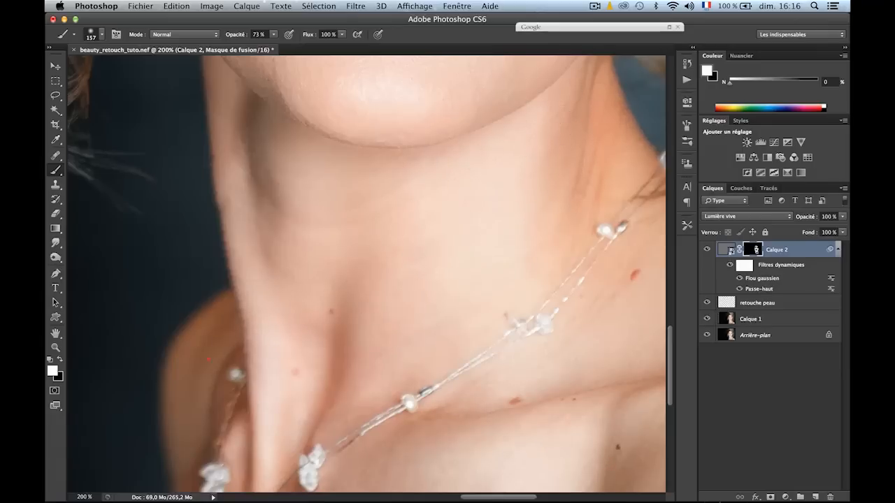
pyautogui.moveTo(212, 406); pyautogui.dragTo(236, 376)
pyautogui.moveTo(490, 329)
pyautogui.mouseDown()
pyautogui.moveTo(432, 288)
pyautogui.moveTo(366, 220)
pyautogui.mouseUp()
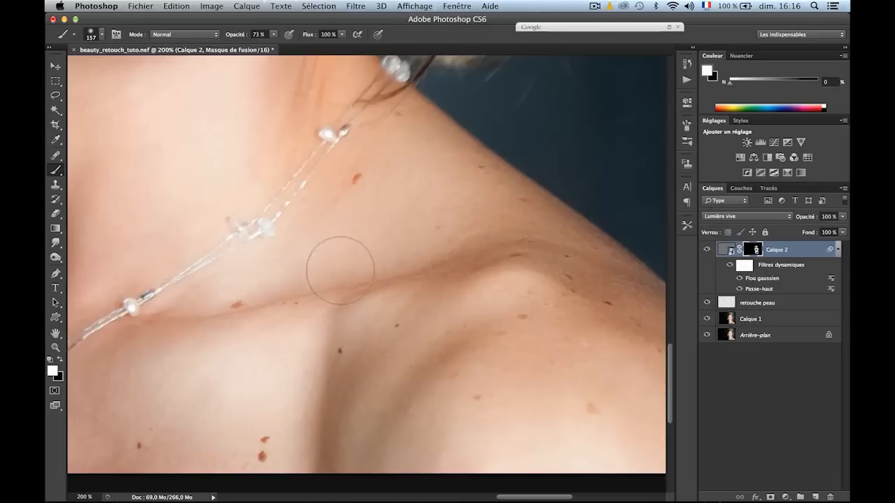
pyautogui.moveTo(296, 345); pyautogui.dragTo(569, 219)
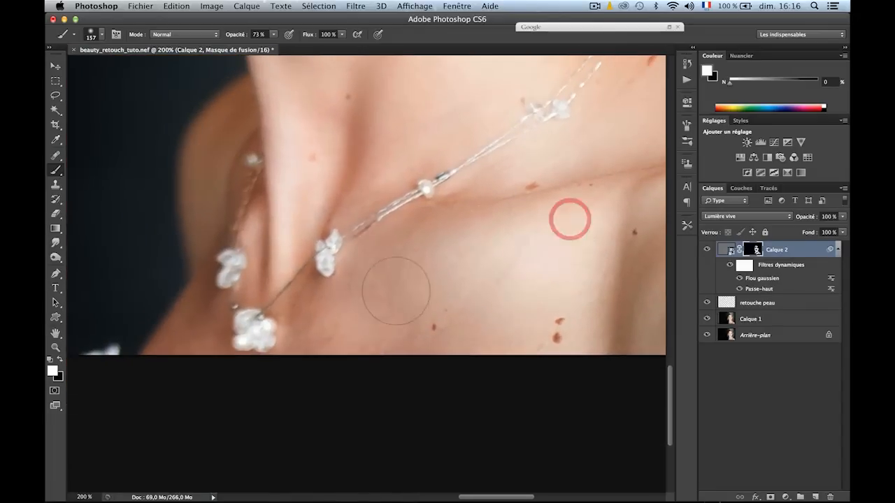
pyautogui.click(365, 318)
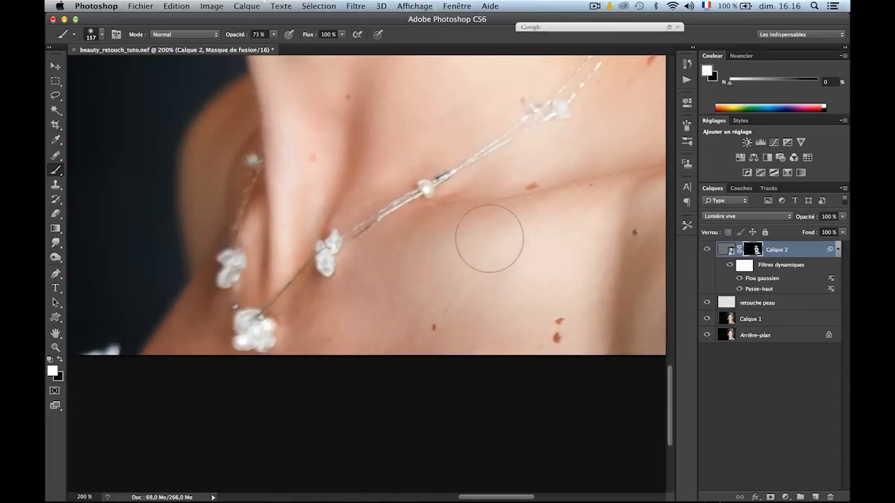
# Compare the portrait with and without Calque 2 at 66.67% zoom to judge the overall softening.
pyautogui.press('super+minus')
pyautogui.press('super+minus')
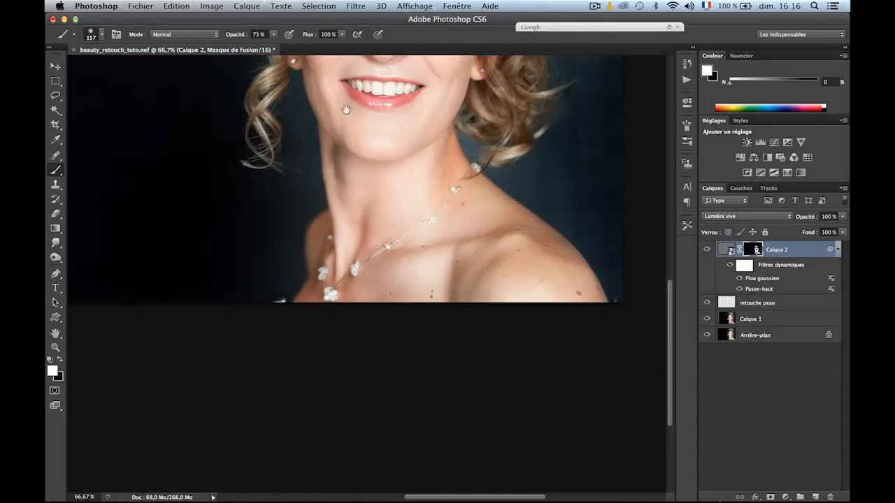
pyautogui.moveTo(346, 110); pyautogui.dragTo(365, 305)
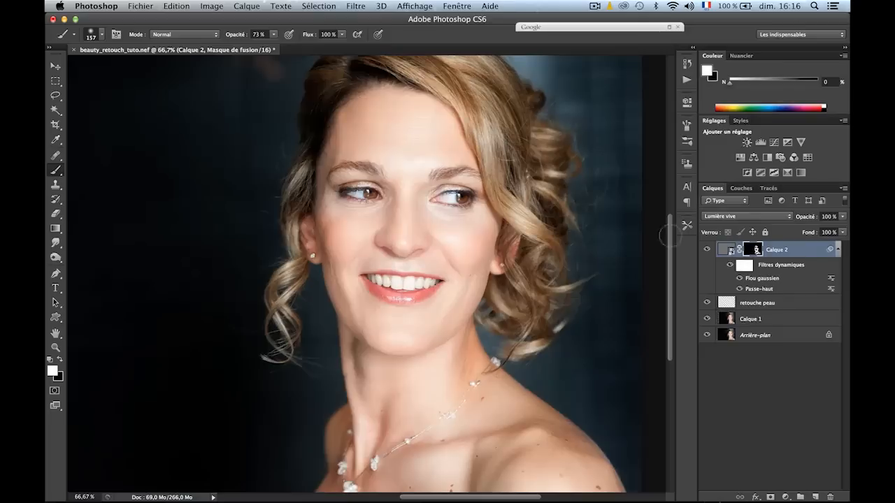
pyautogui.click(706, 249)
pyautogui.click(706, 250)
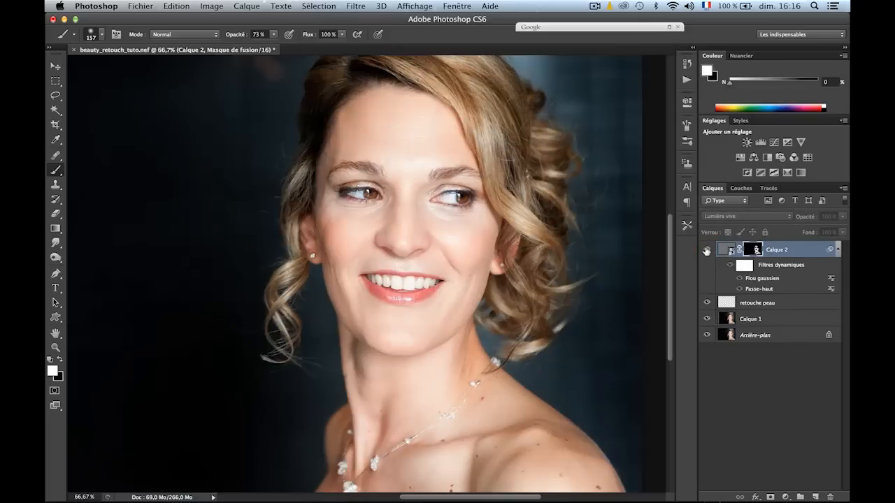
pyautogui.click(706, 250)
pyautogui.click(706, 250)
pyautogui.click(706, 250)
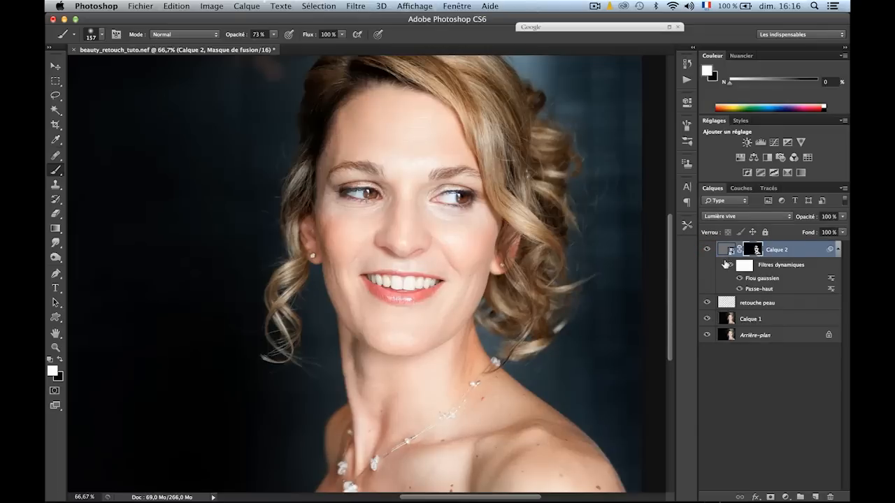
pyautogui.scroll(3, 671, 236)
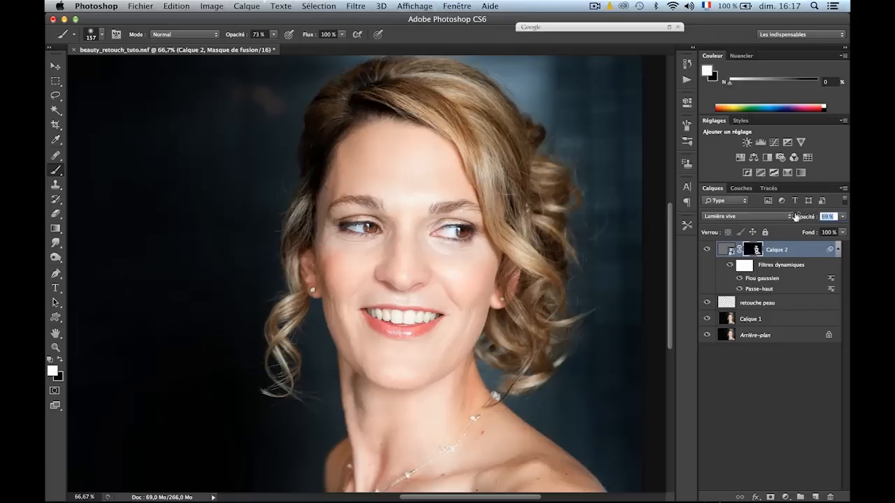
# Compare the face with and without Calque 2 at 200% zoom to judge the softened skin texture up close.
pyautogui.click(708, 250)
pyautogui.click(707, 250)
pyautogui.press('super+plus')
pyautogui.press('super+plus')
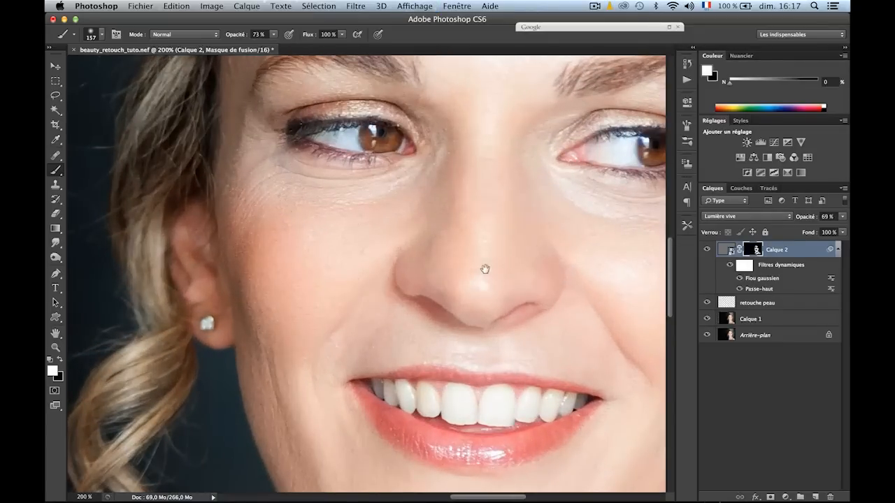
pyautogui.moveTo(485, 269); pyautogui.dragTo(347, 291)
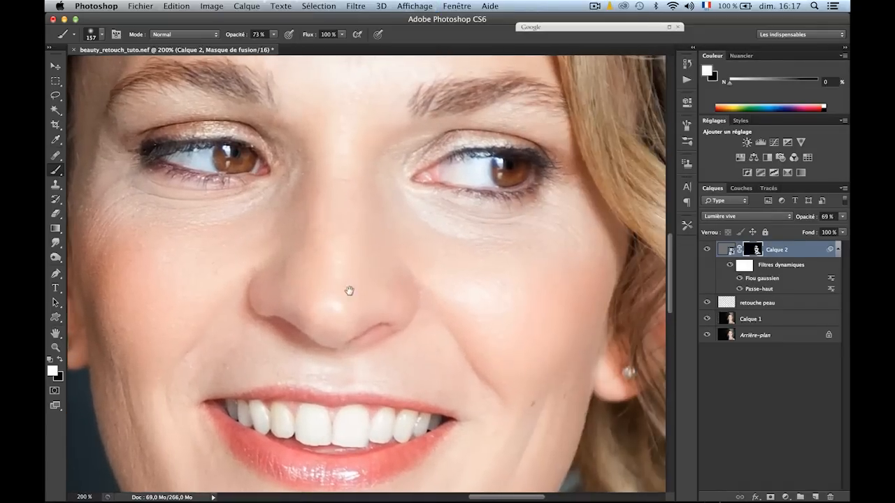
pyautogui.click(706, 248)
pyautogui.click(706, 249)
pyautogui.click(706, 249)
pyautogui.click(706, 249)
pyautogui.click(706, 249)
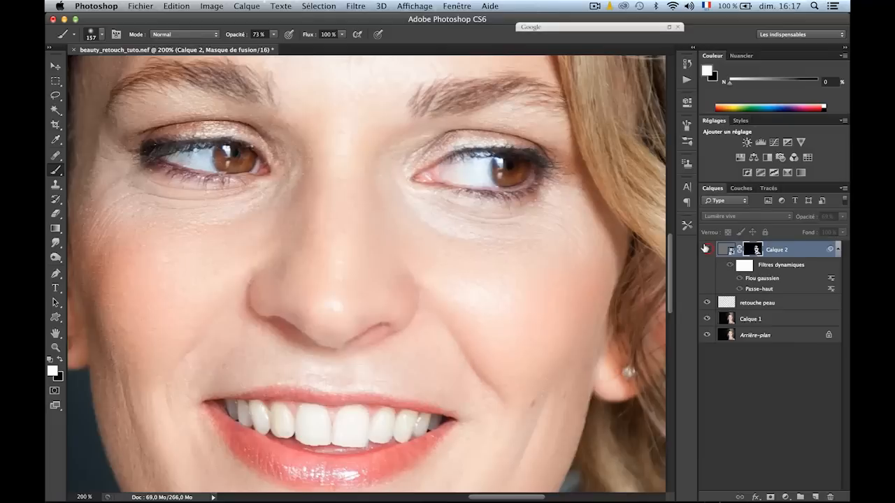
pyautogui.click(705, 250)
pyautogui.click(705, 249)
pyautogui.click(706, 249)
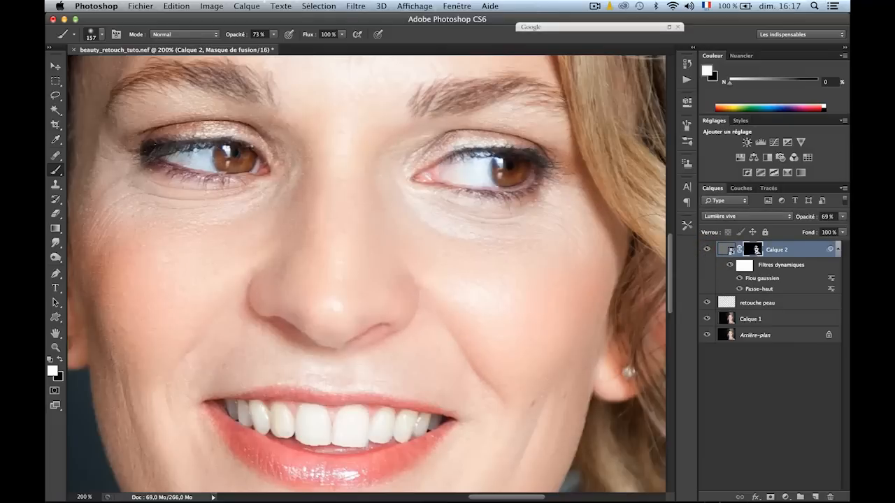
# Examine the whole portrait at 50% zoom and the skin under both eyes at 200%.
pyautogui.press('super+minus')
pyautogui.press('super+minus')
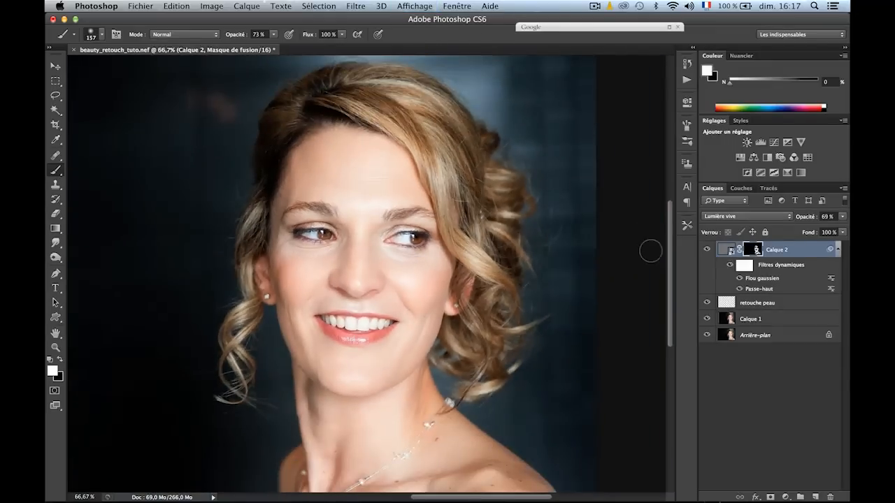
pyautogui.press('super+minus')
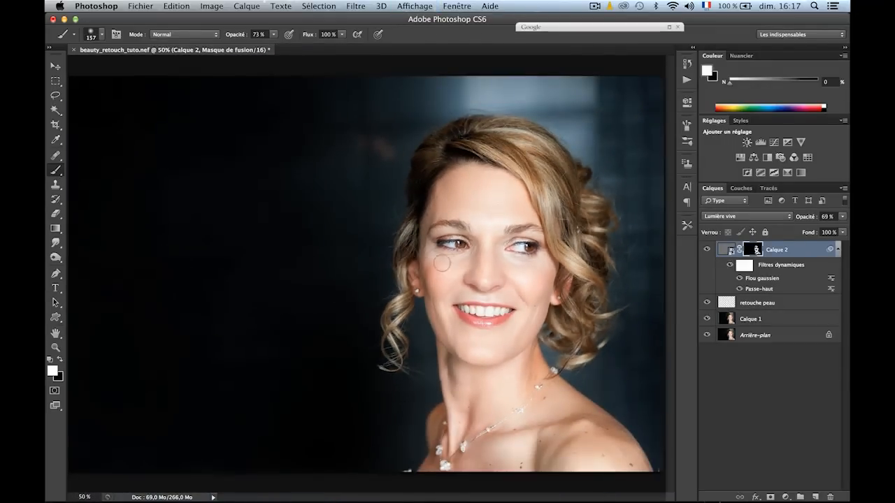
pyautogui.press('super+plus')
pyautogui.press('super+plus')
pyautogui.press('super+plus')
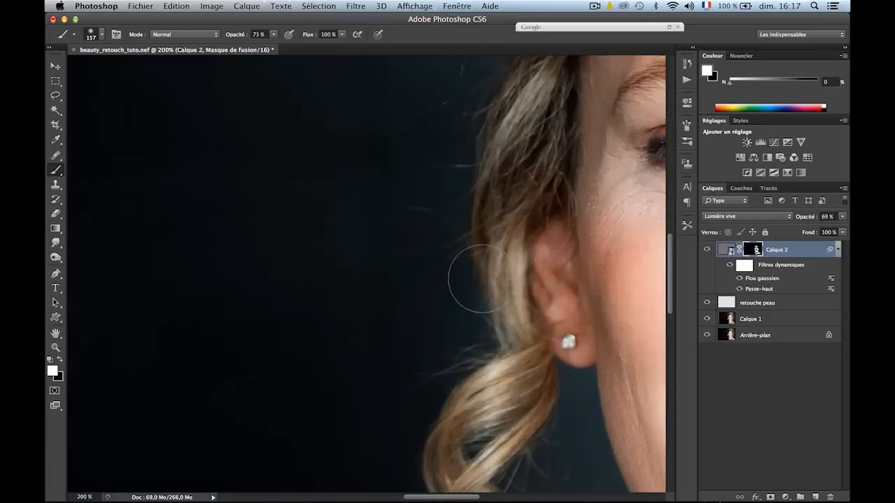
pyautogui.moveTo(564, 256); pyautogui.dragTo(320, 260)
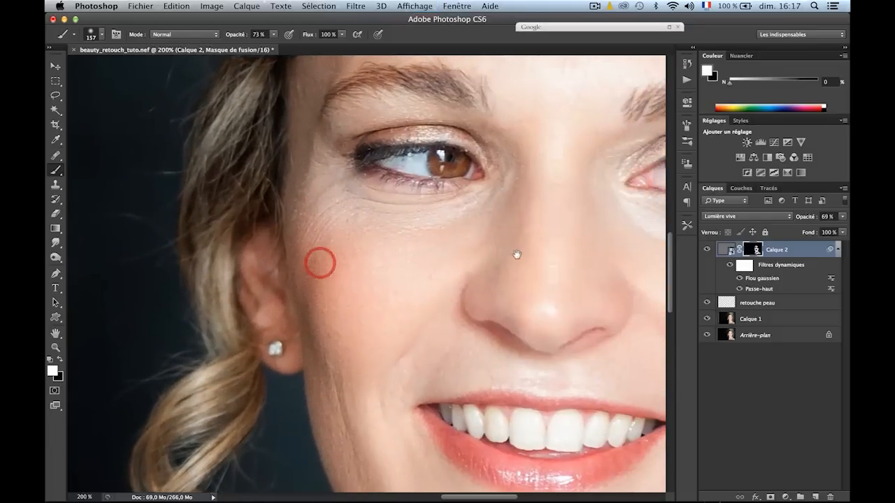
pyautogui.moveTo(519, 254); pyautogui.dragTo(364, 267)
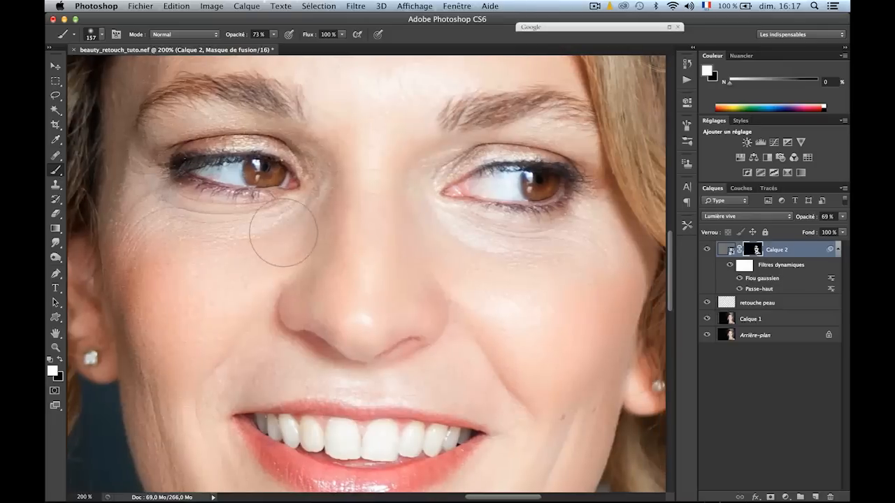
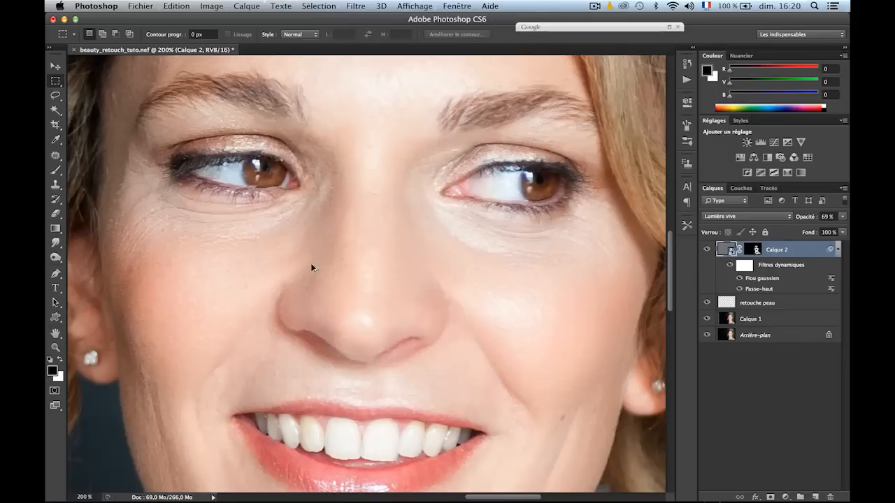
# Stamp all visible layers into a new top layer and group Calque 2, retouche peau and Calque 1 beneath it.
pyautogui.press('alt+shift+super+e')
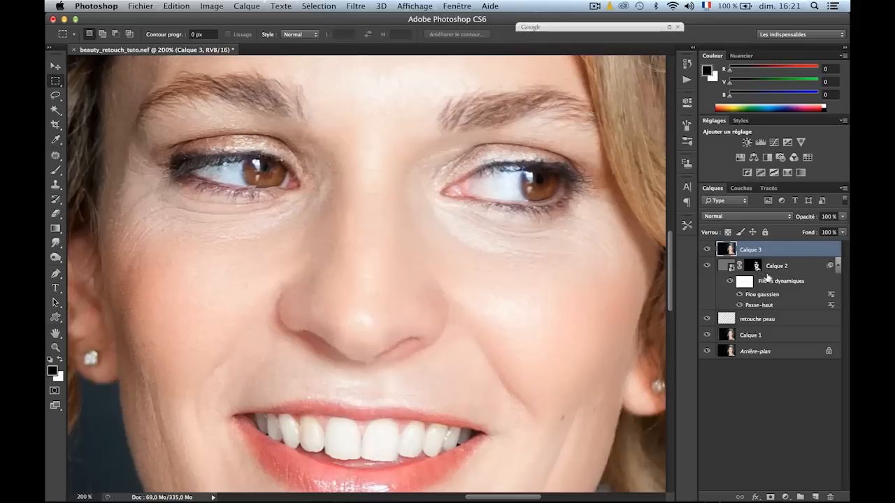
pyautogui.click(780, 266)
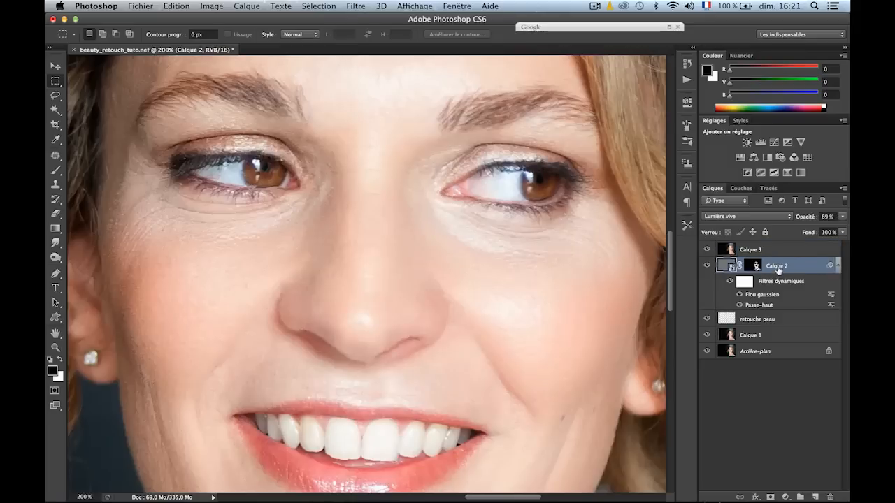
pyautogui.keyDown('shift'); pyautogui.click(769, 334); pyautogui.keyUp('shift')
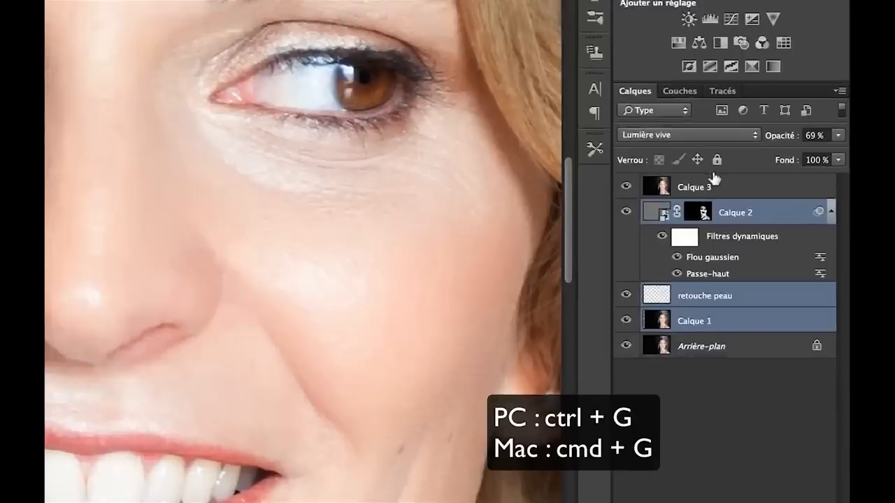
pyautogui.press('super+g')
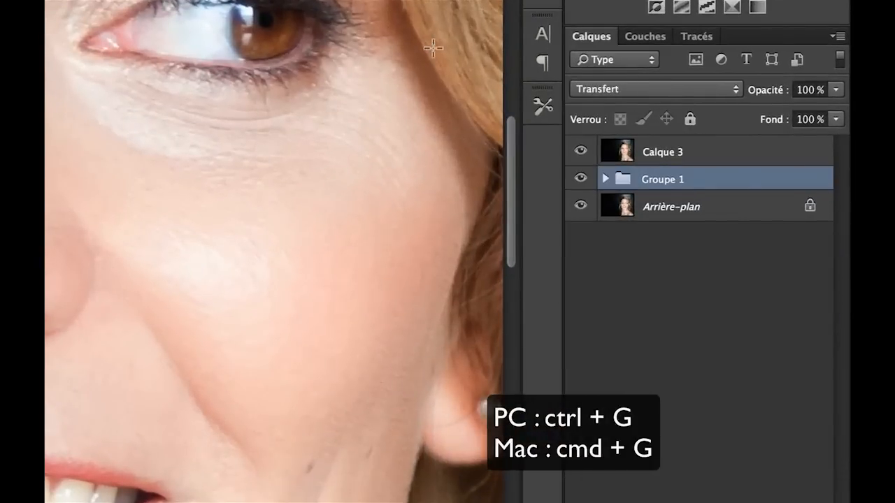
# Rename the new layer group as "retouche peau".
pyautogui.doubleClick(660, 179)
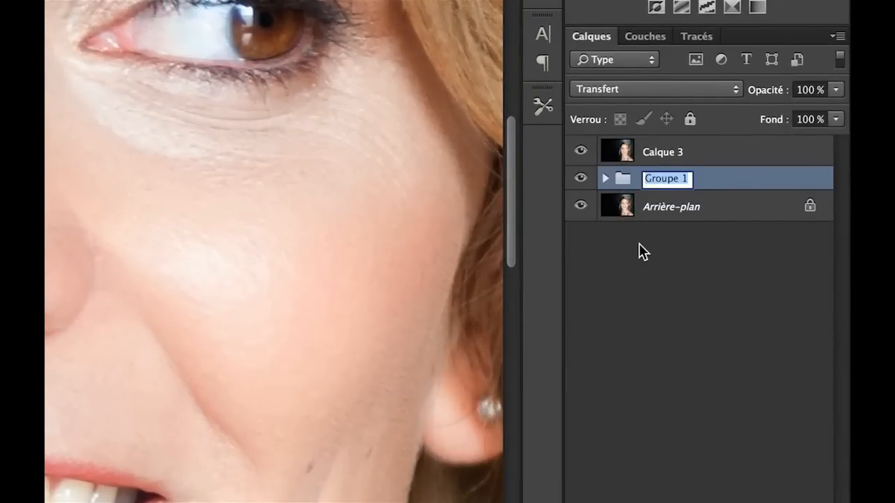
pyautogui.write('retouchpeau')
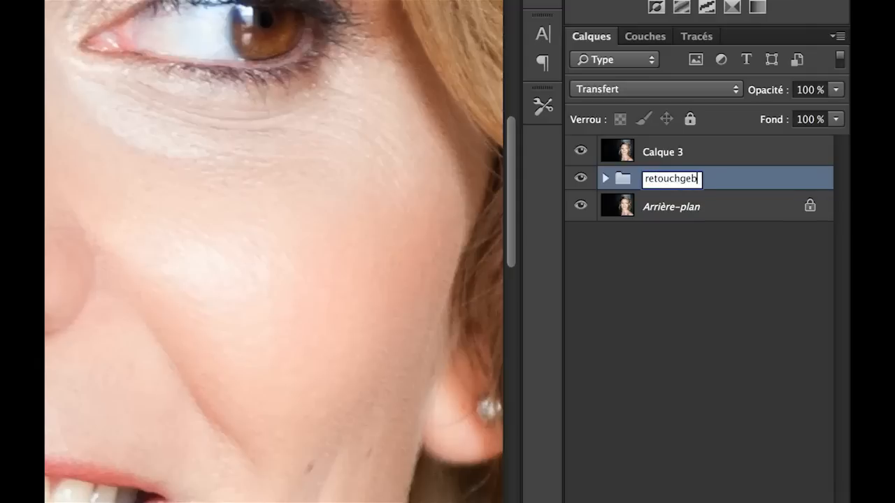
pyautogui.press('BackSpace')
pyautogui.press('BackSpace')
pyautogui.press('BackSpace')
pyautogui.press('BackSpace')
pyautogui.write('e peau')
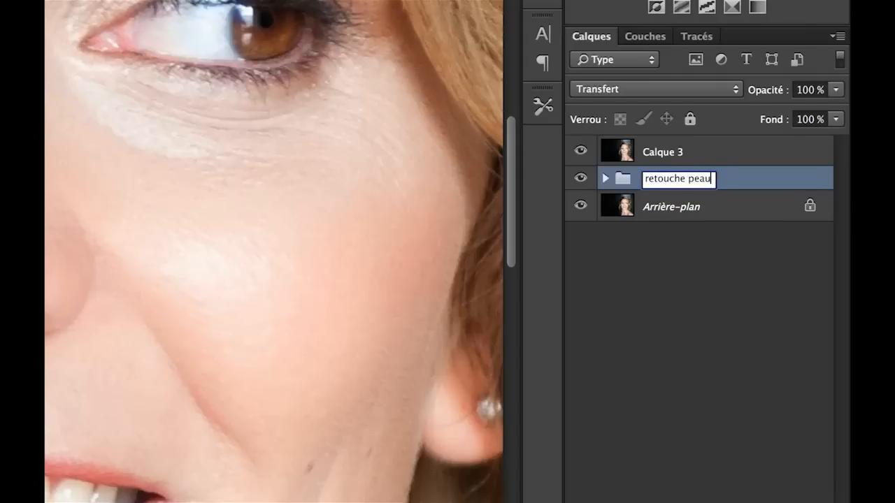
pyautogui.press('Return')
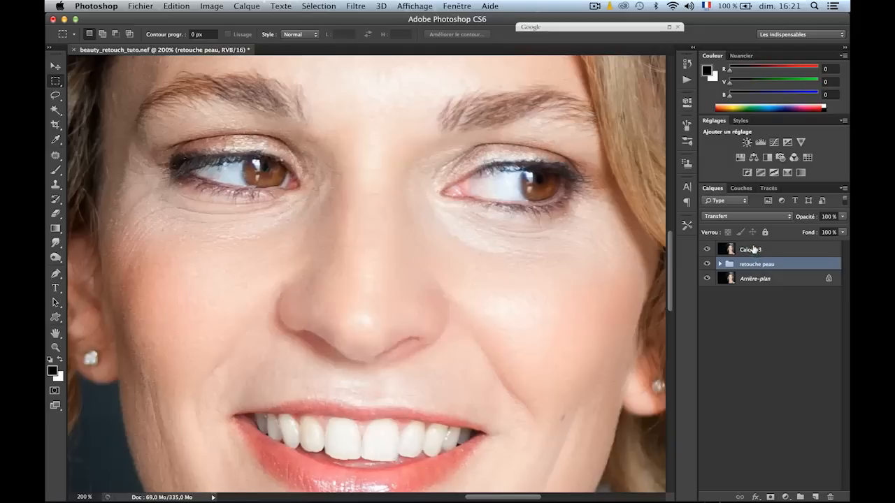
# On Calque 3, use the Patch tool to replace the wrinkles under the image-left eye with smooth skin from the cheek just below.
pyautogui.click(753, 250)
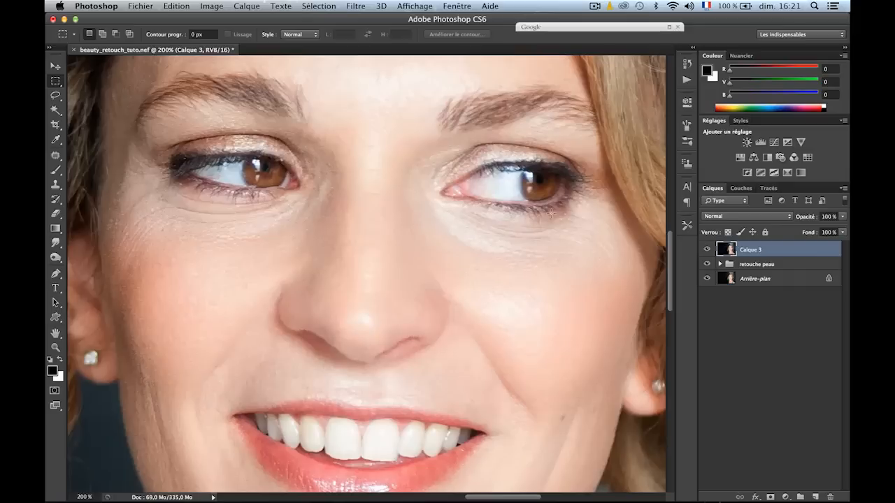
pyautogui.click(55, 155)
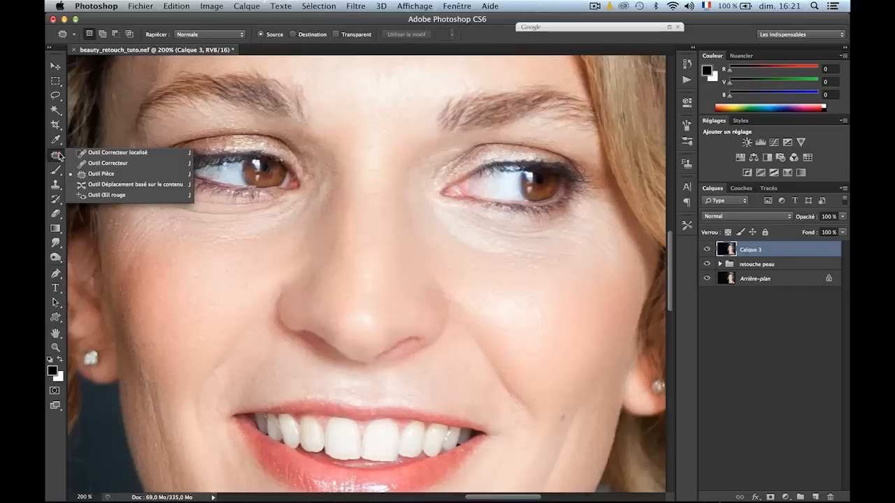
pyautogui.click(96, 175)
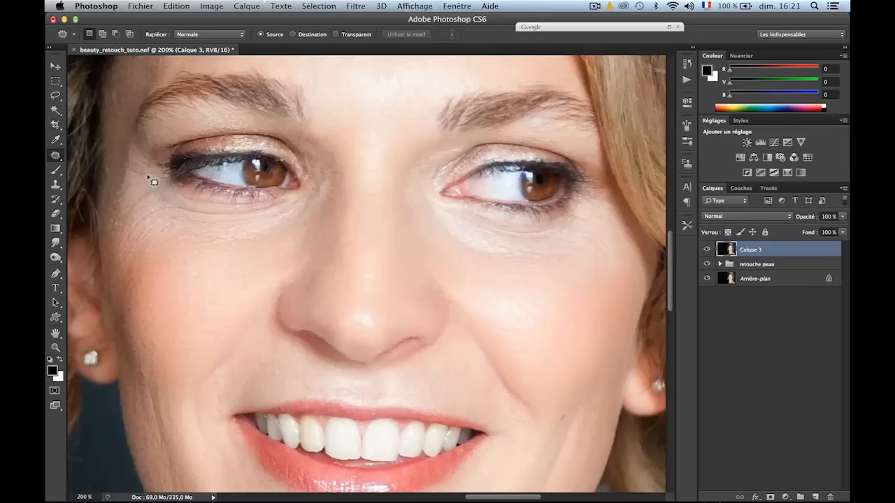
pyautogui.moveTo(170, 179)
pyautogui.mouseDown()
pyautogui.moveTo(283, 193)
pyautogui.moveTo(294, 204)
pyautogui.moveTo(260, 227)
pyautogui.moveTo(220, 228)
pyautogui.moveTo(152, 207)
pyautogui.moveTo(145, 181)
pyautogui.mouseUp()
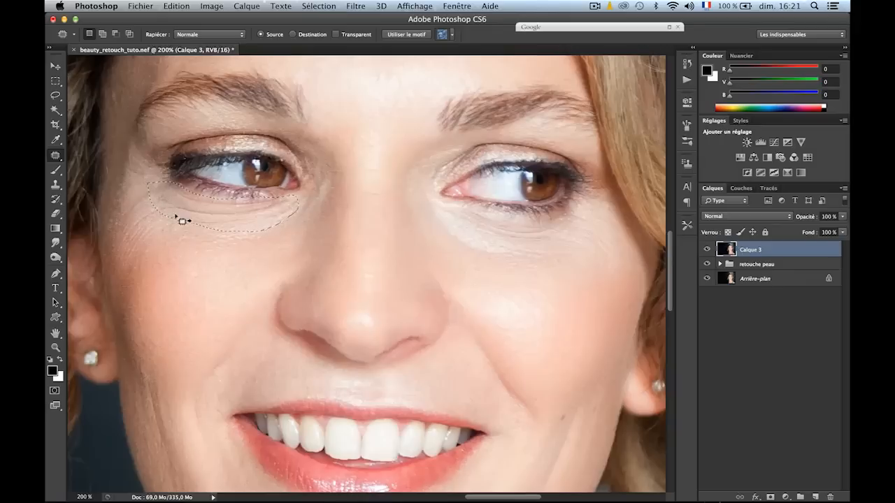
pyautogui.moveTo(216, 211); pyautogui.dragTo(207, 252)
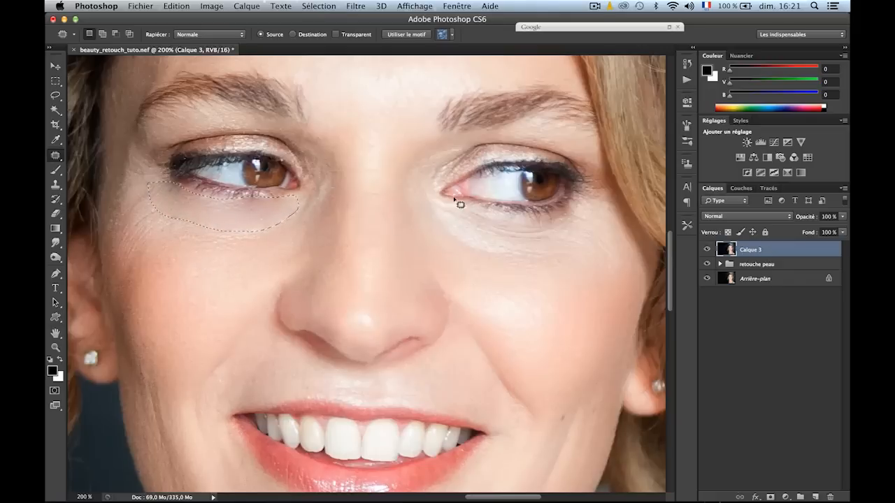
# Patch the lines under the image-right eye with smooth cheek skin from just below and clear the selection.
pyautogui.moveTo(439, 209)
pyautogui.mouseDown()
pyautogui.moveTo(534, 219)
pyautogui.moveTo(560, 209)
pyautogui.moveTo(574, 233)
pyautogui.moveTo(532, 252)
pyautogui.moveTo(484, 244)
pyautogui.moveTo(437, 207)
pyautogui.mouseUp()
pyautogui.moveTo(507, 240); pyautogui.dragTo(499, 275)
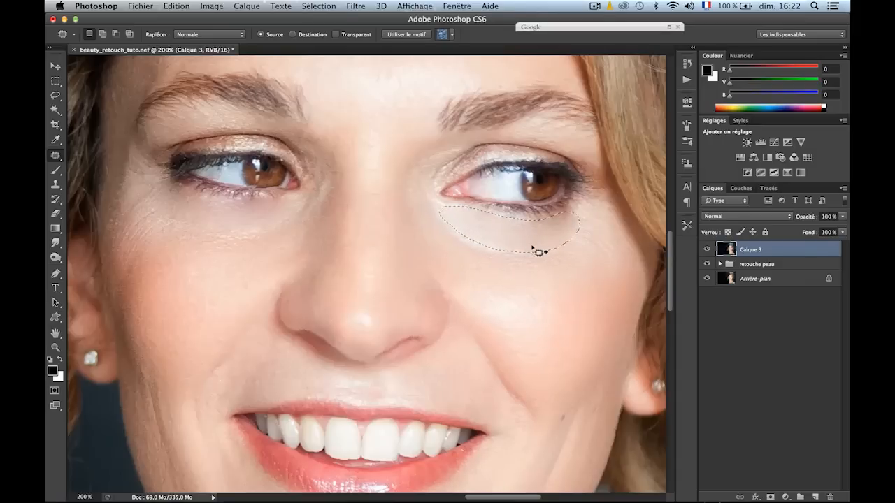
pyautogui.press('super+d')
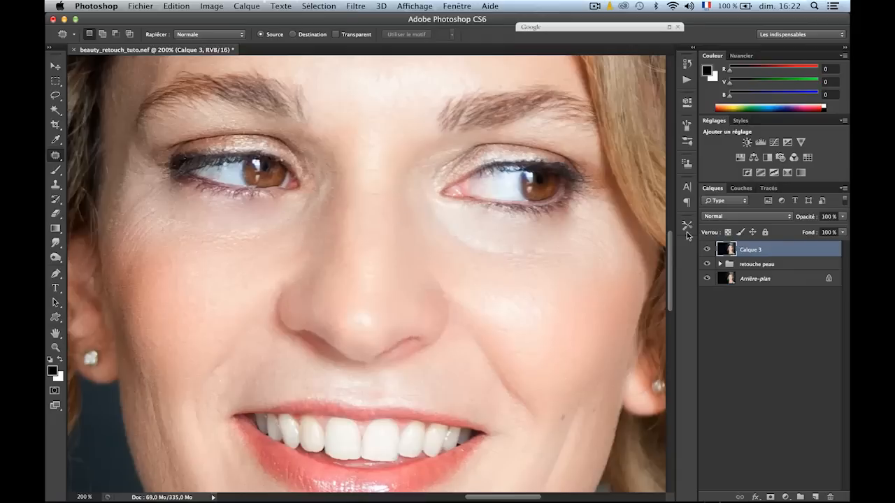
# Compare the under-eye area with and without Calque 3 and reduce the layer's opacity to 45%.
pyautogui.click(708, 249)
pyautogui.click(707, 249)
pyautogui.click(707, 249)
pyautogui.click(706, 251)
pyautogui.moveTo(806, 217)
pyautogui.mouseDown()
pyautogui.moveTo(747, 215)
pyautogui.moveTo(774, 217)
pyautogui.mouseUp()
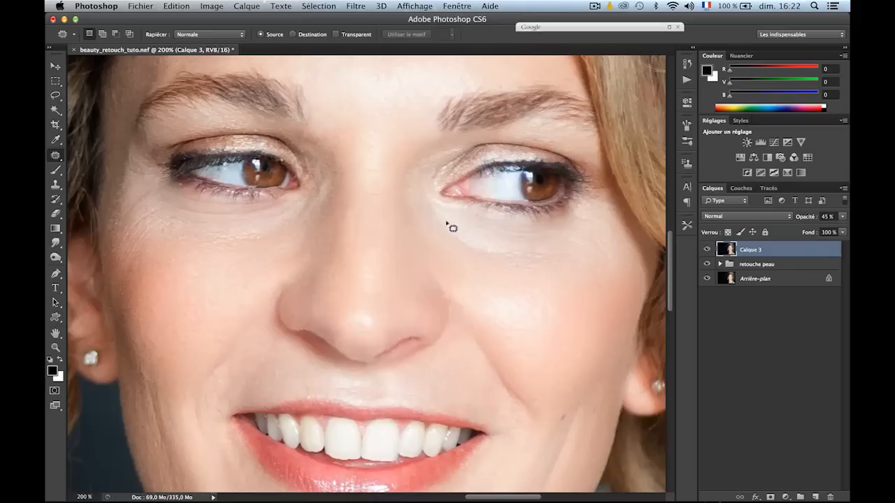
# Compare the portrait with and without Calque 3, close up and at 66.67% zoom, to judge the under-eye correction.
pyautogui.click(707, 251)
pyautogui.click(706, 250)
pyautogui.click(706, 249)
pyautogui.click(704, 250)
pyautogui.press('super+minus')
pyautogui.press('super+minus')
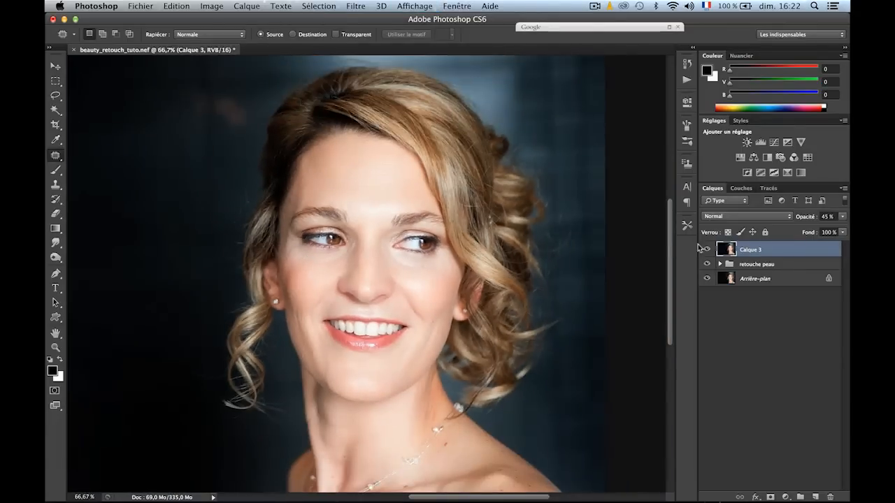
pyautogui.click(706, 250)
pyautogui.click(706, 250)
pyautogui.click(707, 251)
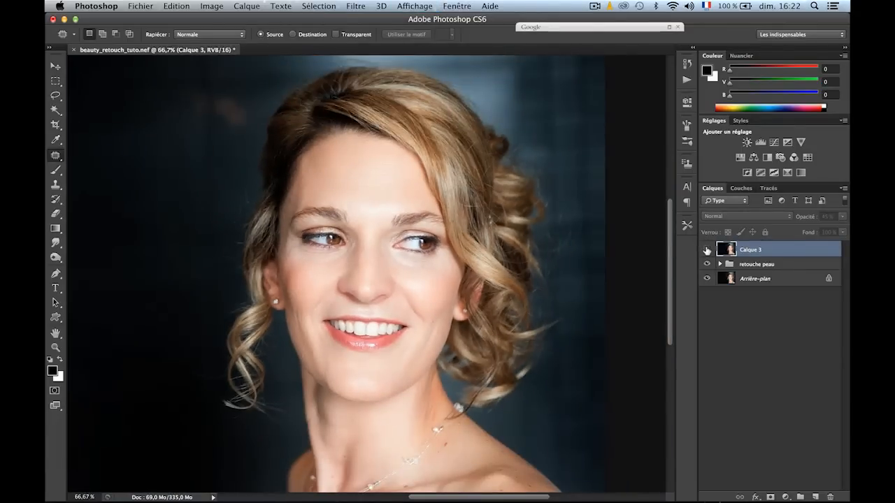
pyautogui.click(707, 249)
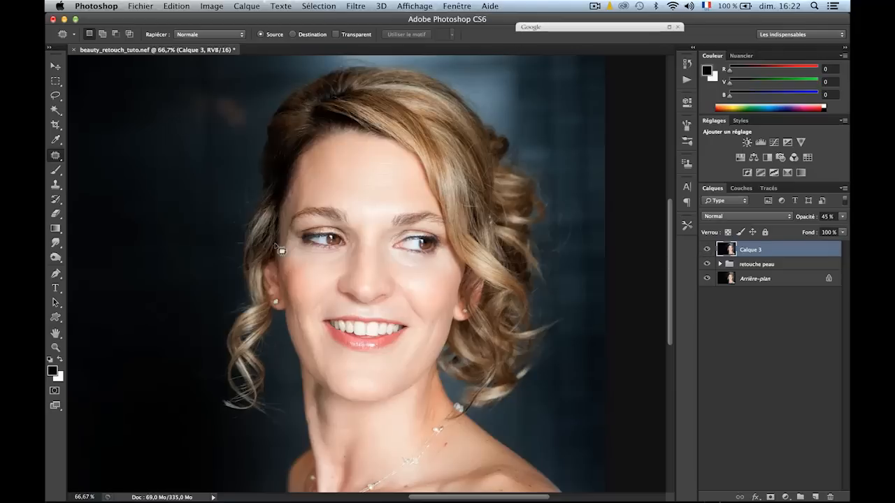